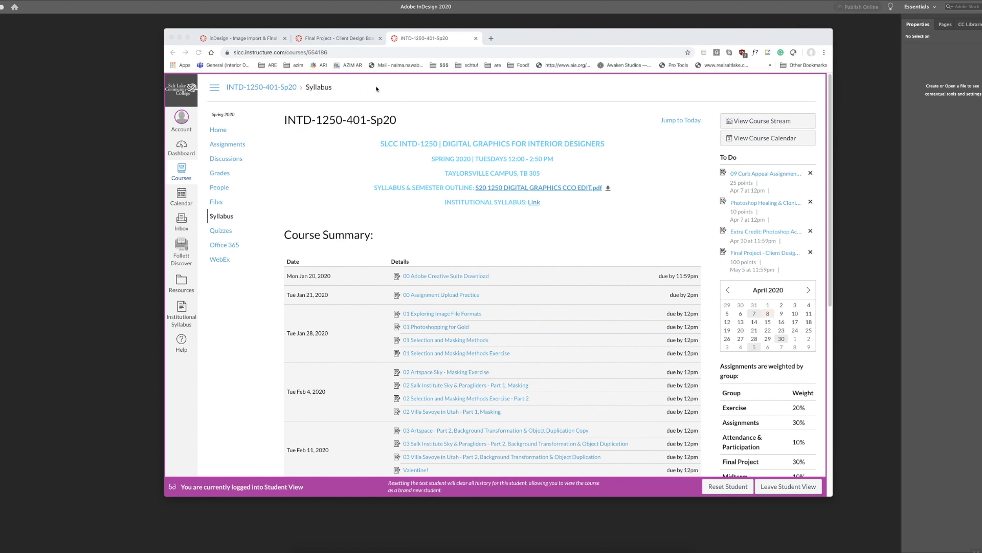
Look through the syllabus's Course Summary and the topic list of the "inDesign - Image Import & Final Overview" assignment.
scroll(400, 210, down, 7)
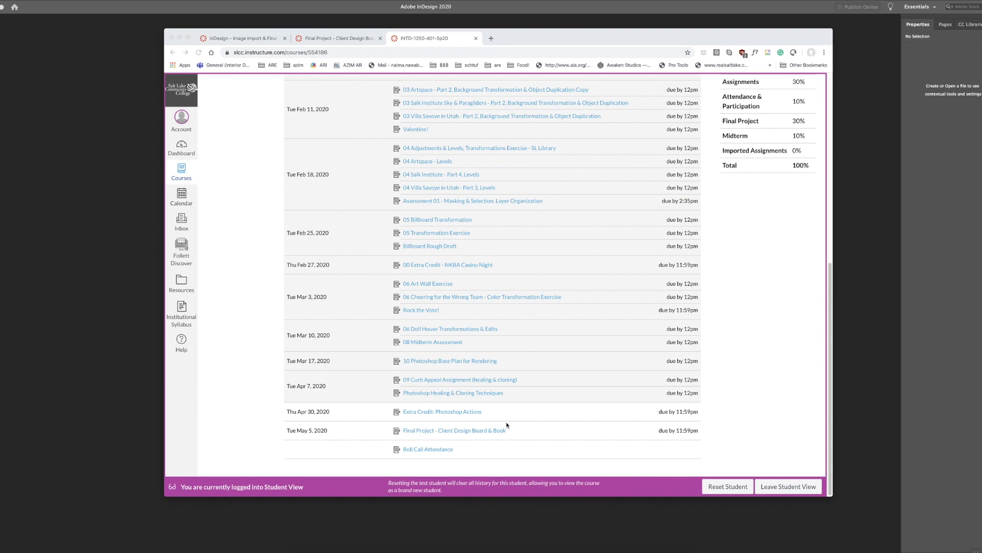
scroll(507, 425, up, 4)
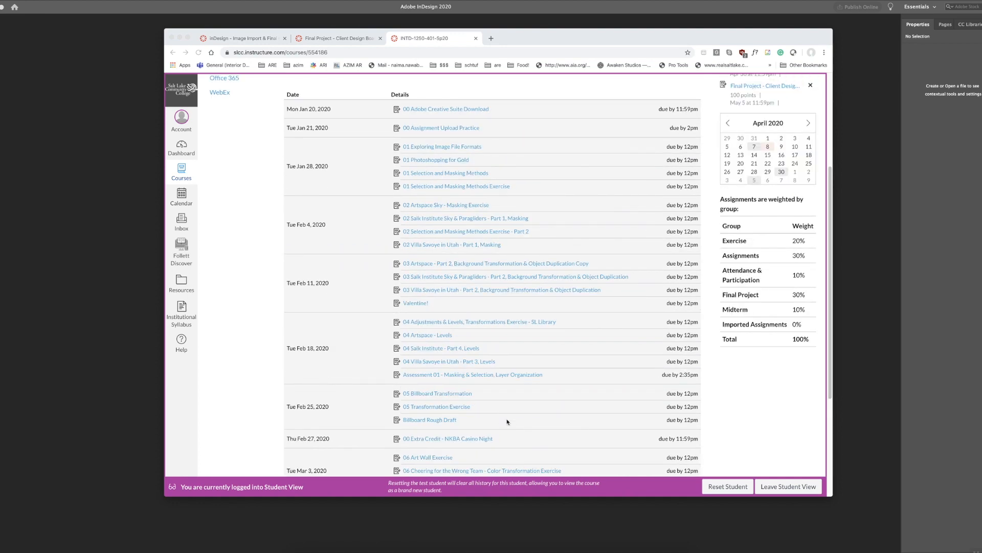
click(243, 39)
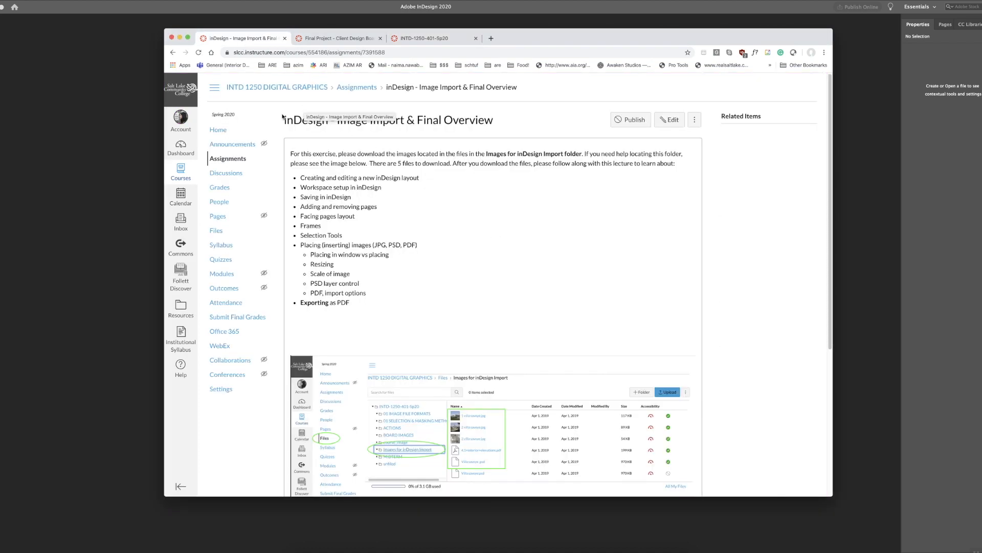
drag(495, 119, 283, 119)
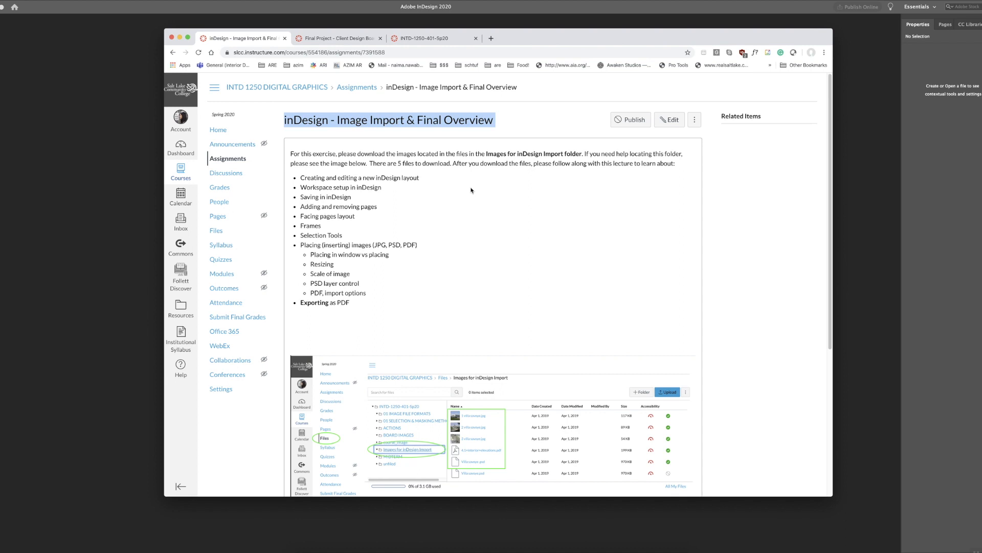
scroll(471, 191, down, 1)
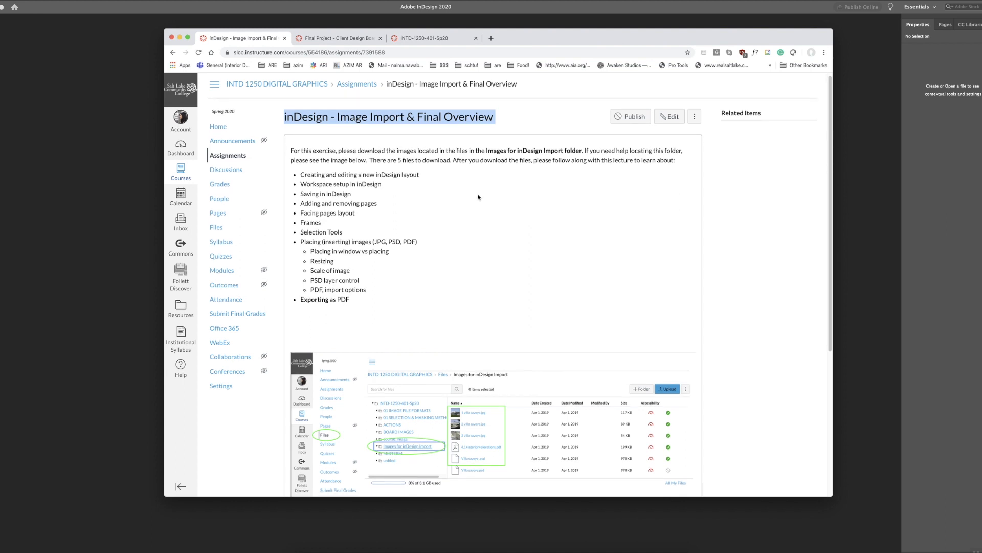
Review the Design Board and Booklet requirements of the "Final Project - Client Design Board & Book" assignment, including the allowed board sizes.
click(335, 39)
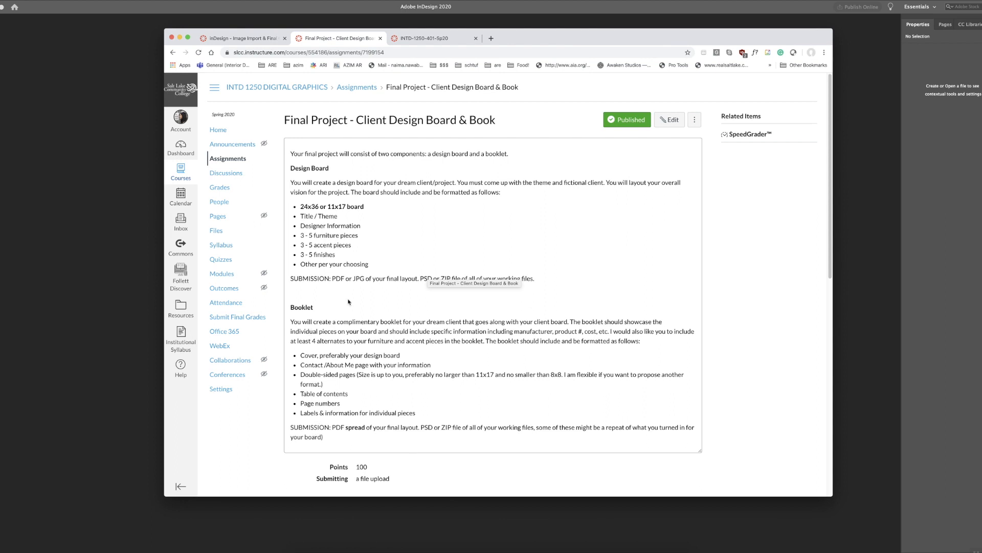
drag(330, 169, 289, 170)
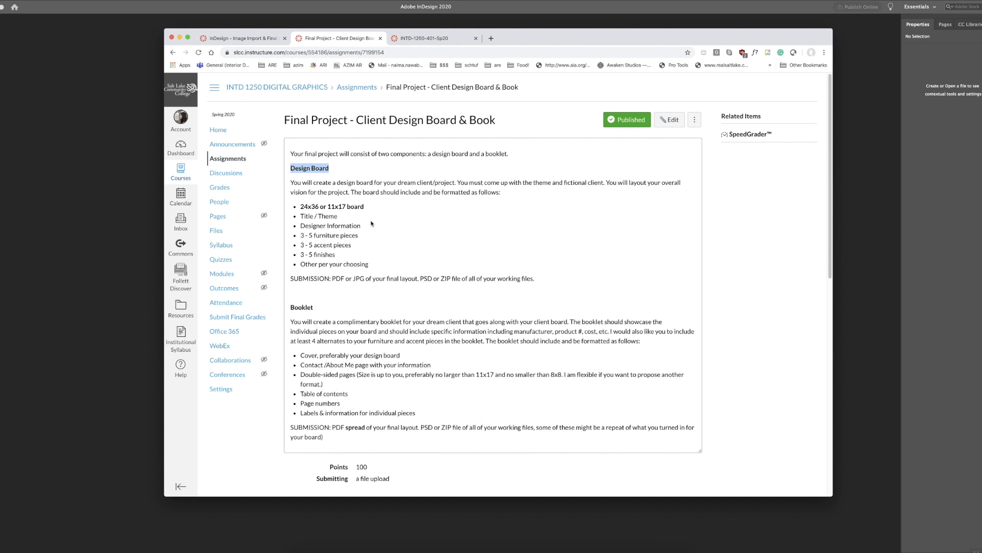
drag(364, 207, 302, 206)
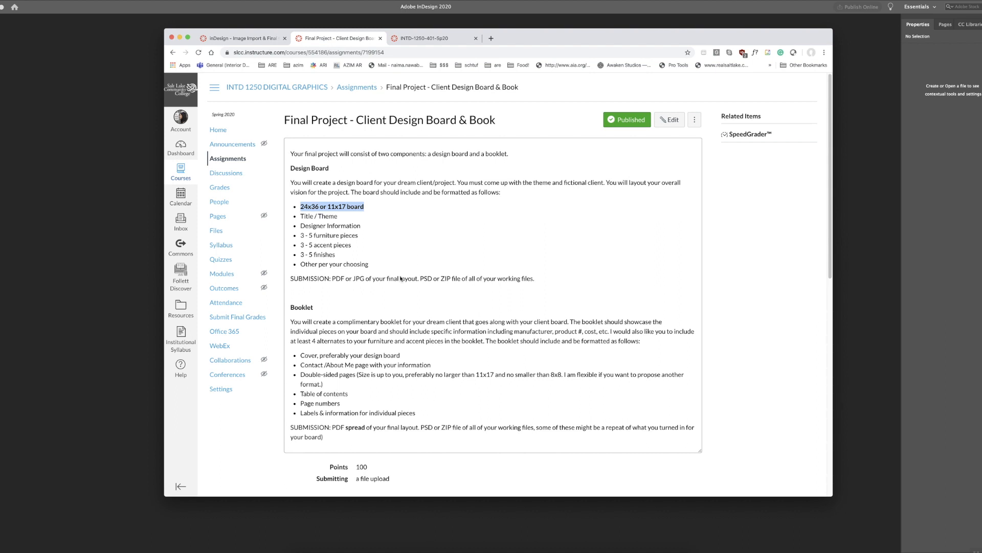
drag(322, 309, 292, 309)
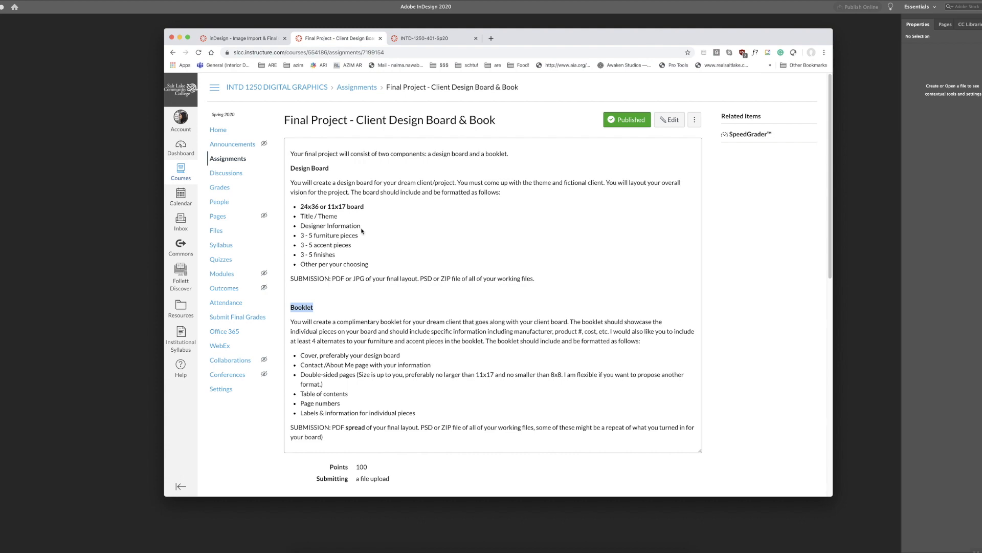
Switch to Adobe Acrobat and view the first sample booklet's cover, About Me and Table of Contents pages.
click(622, 547)
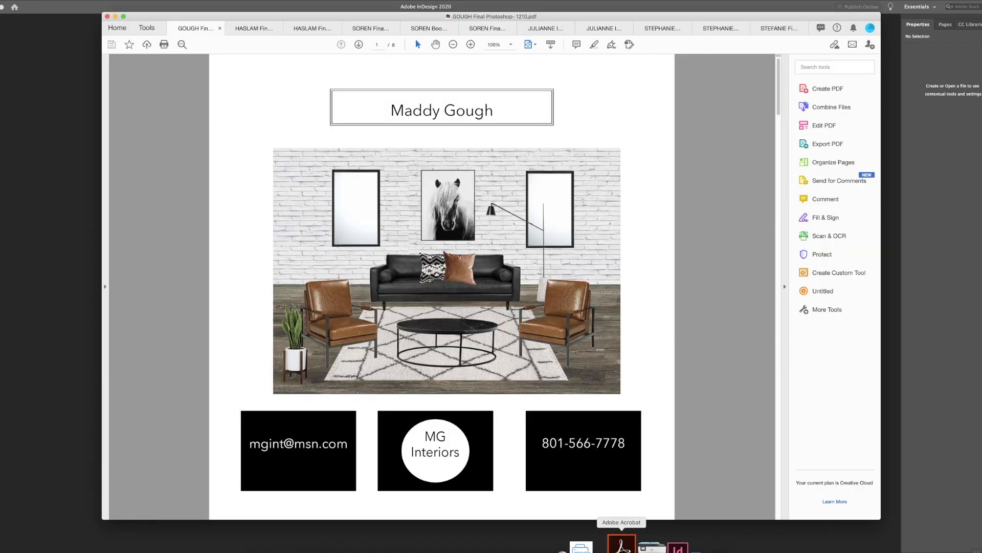
drag(321, 17, 289, 15)
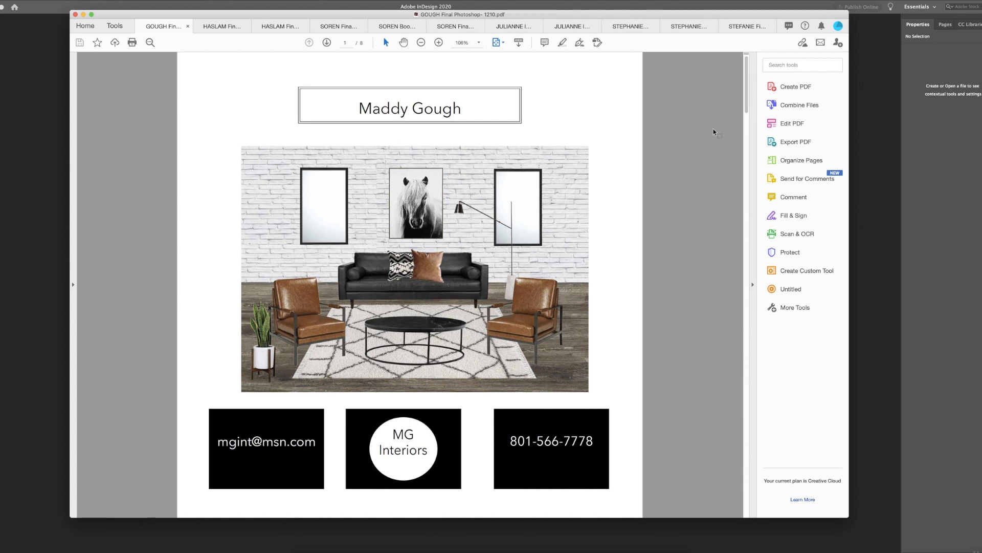
drag(747, 90, 750, 137)
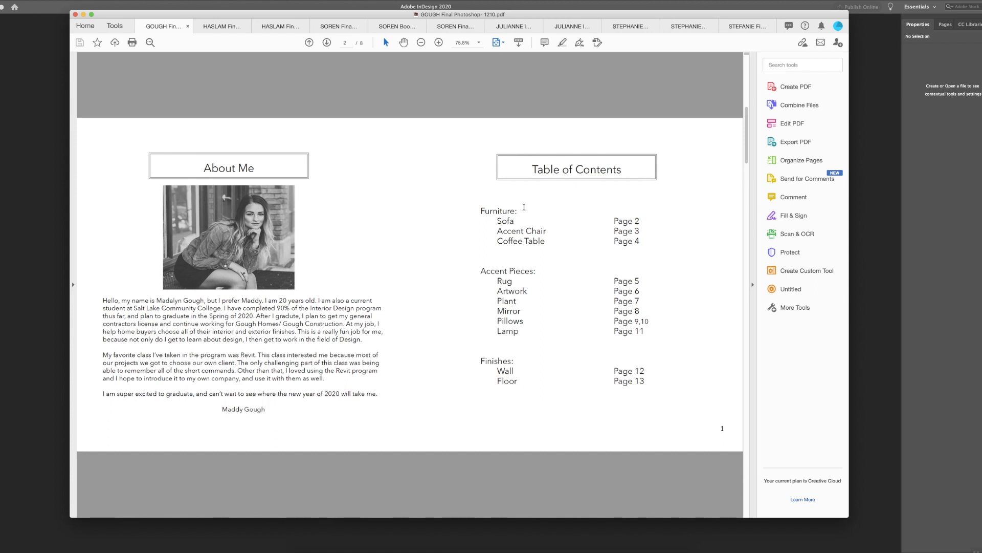
Examine the product captions under the black leather sofa on the booklet's furniture spread.
key(Right)
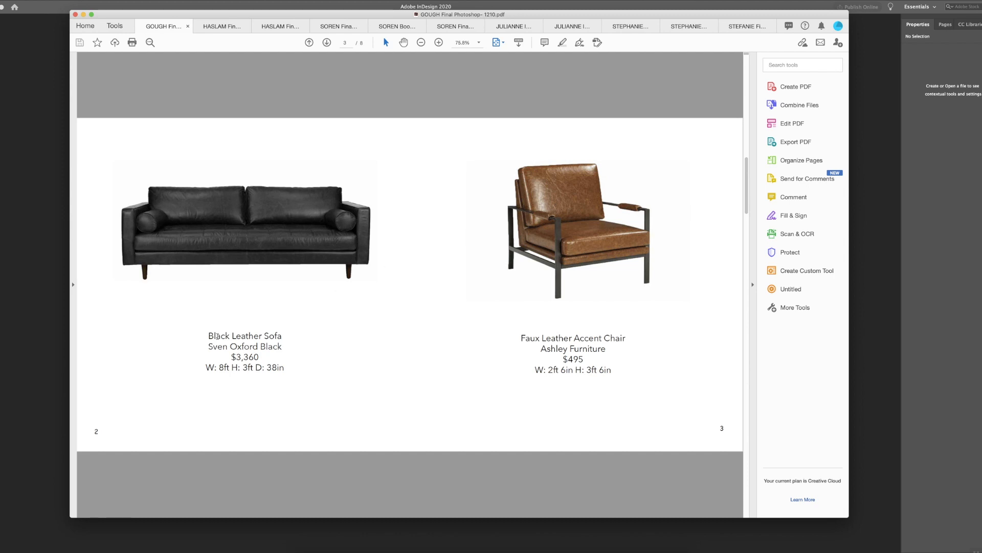
drag(214, 335, 265, 346)
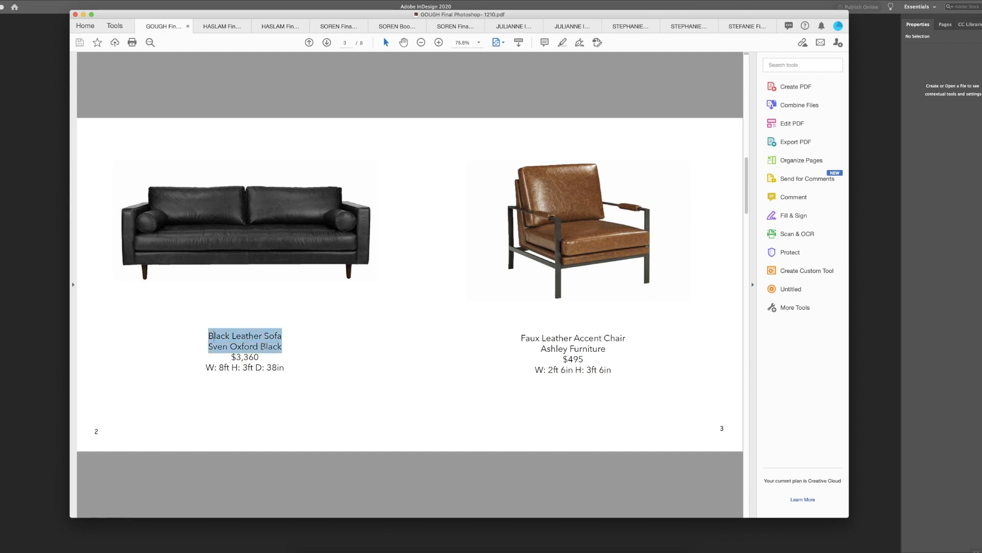
click(250, 347)
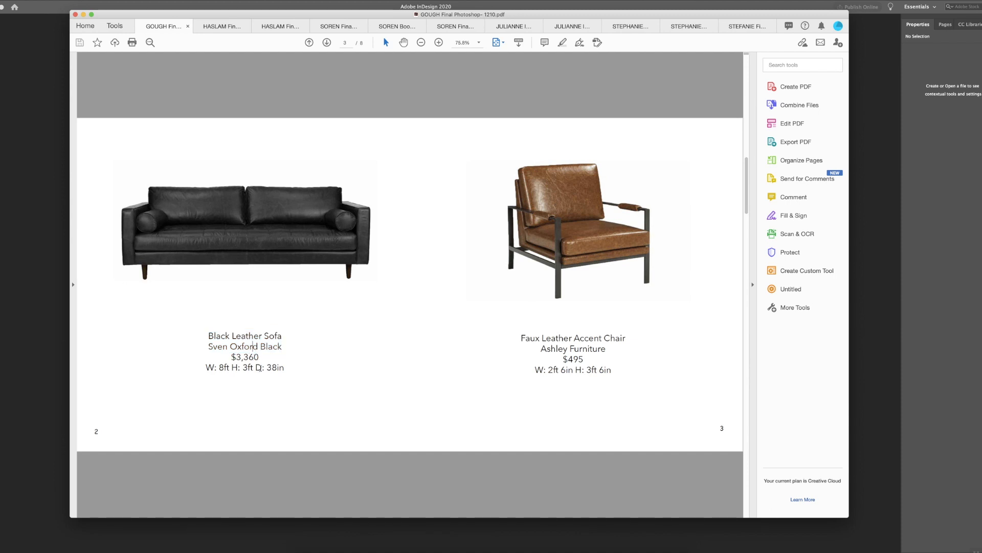
drag(260, 356, 230, 346)
click(231, 345)
Page through the first booklet's remaining furniture, accent and finish spreads, and return to the About Me and Table of Contents spread.
scroll(232, 344, down, 1)
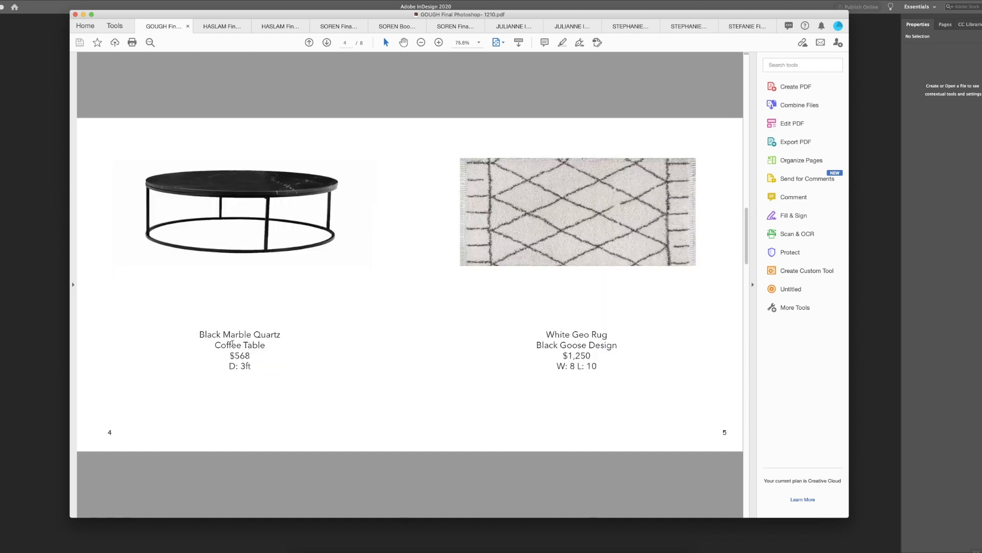
scroll(232, 343, down, 1)
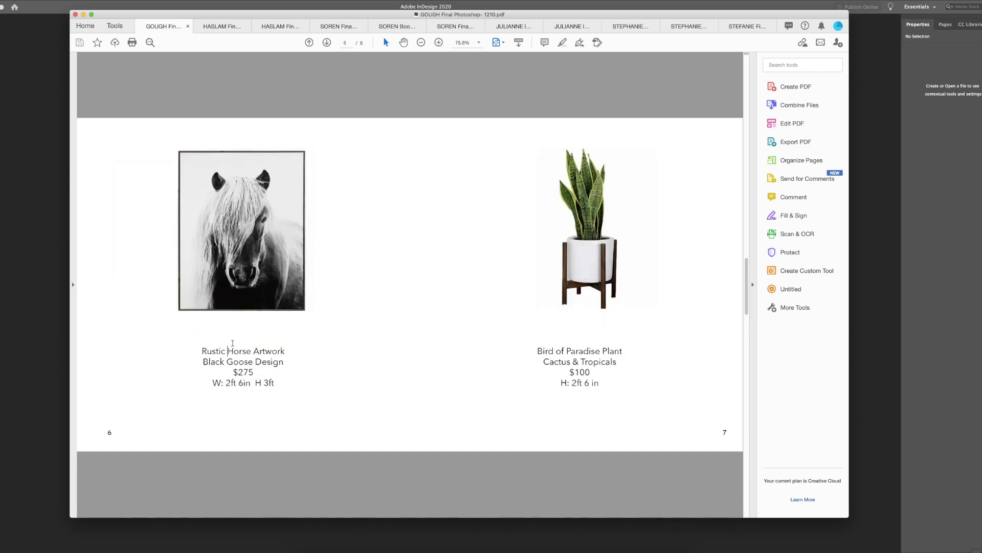
scroll(232, 343, down, 1)
scroll(232, 344, down, 1)
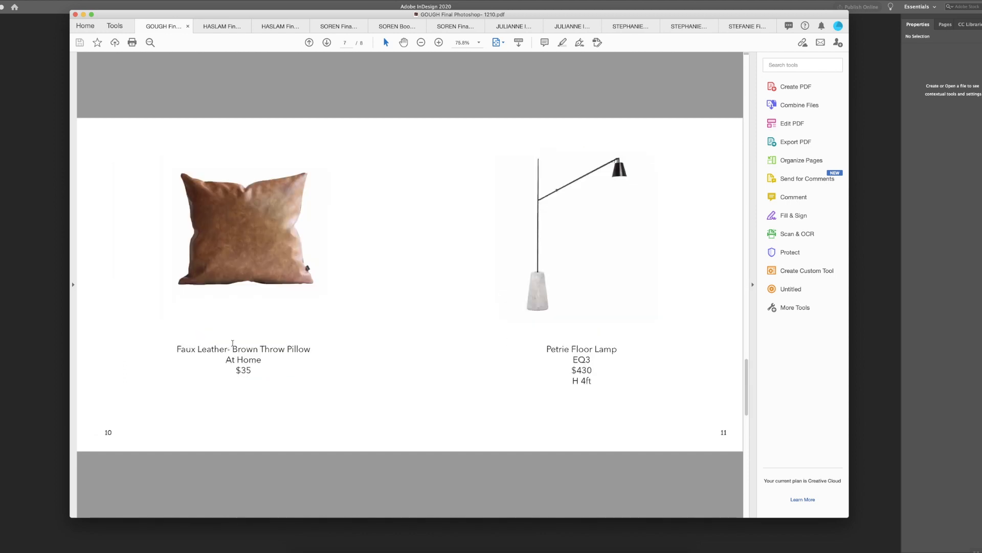
scroll(232, 343, down, 1)
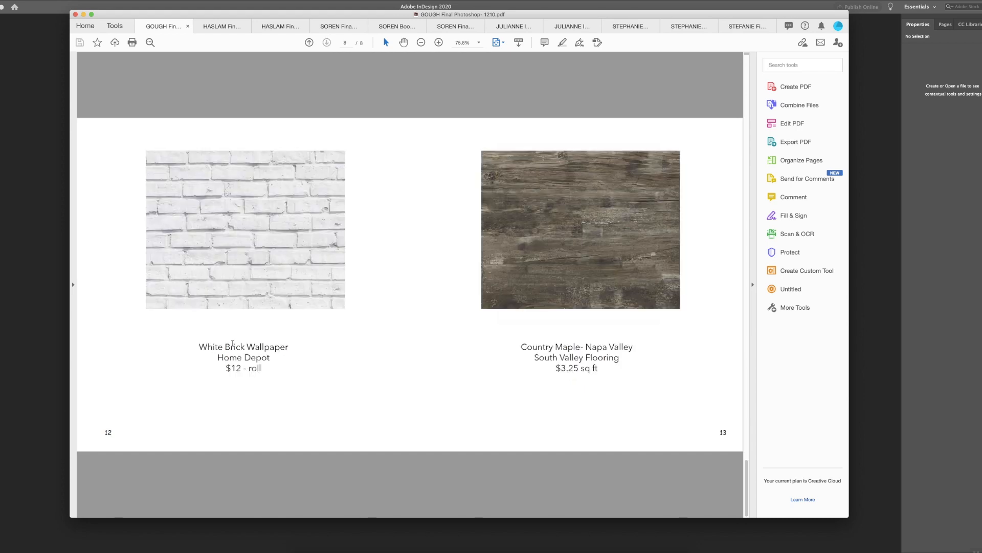
scroll(233, 343, up, 3)
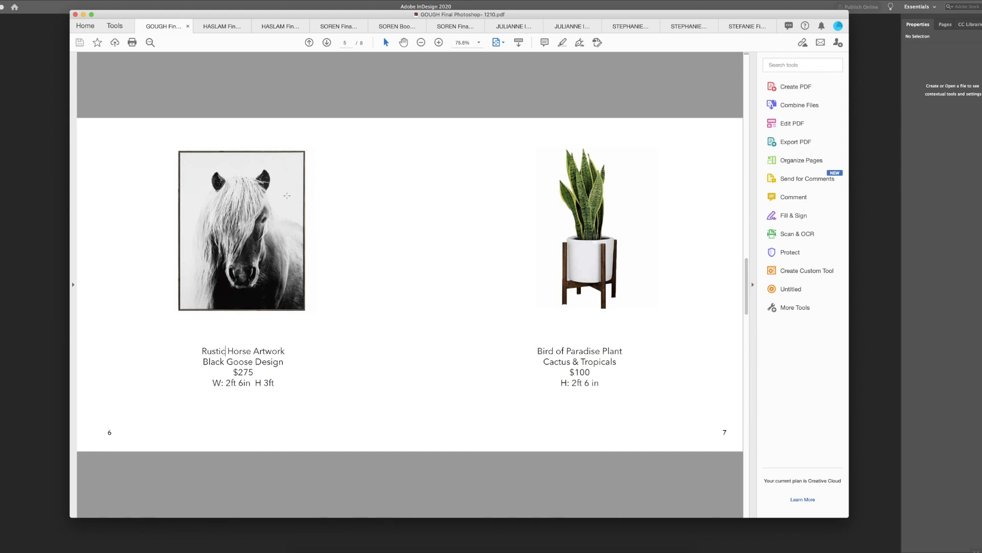
scroll(301, 197, up, 3)
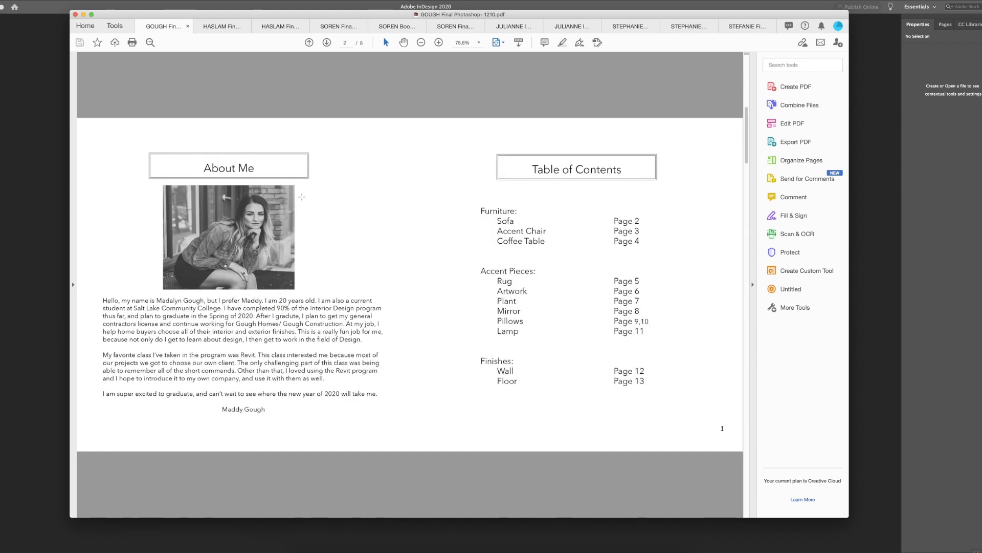
View the "Modern, Tribal Sitting Room" final board and examine its vertical title.
click(232, 29)
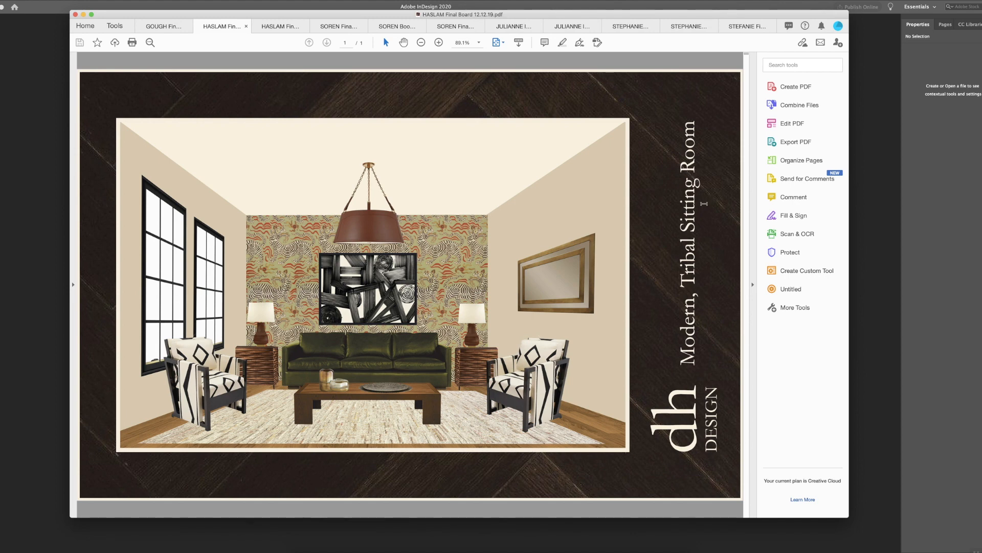
drag(690, 124, 693, 360)
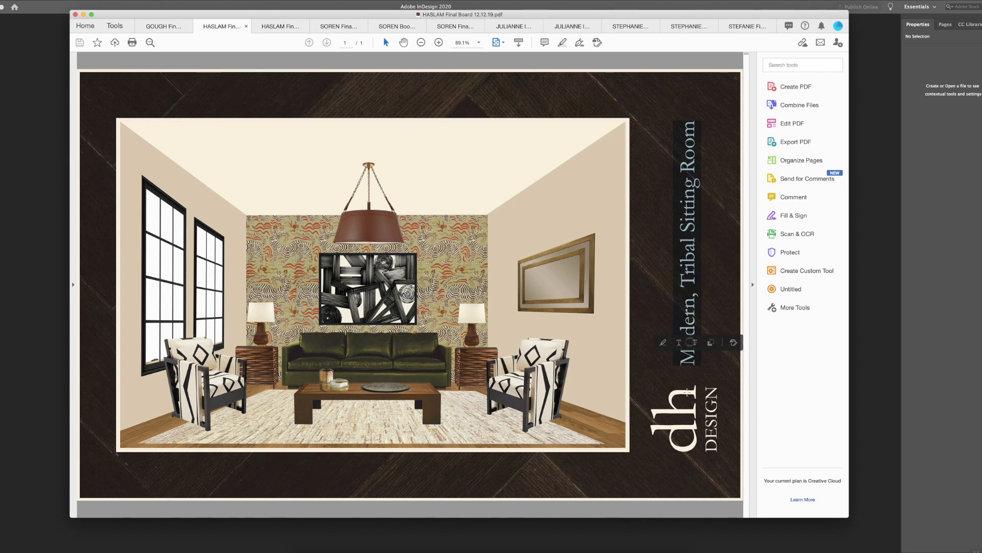
click(686, 281)
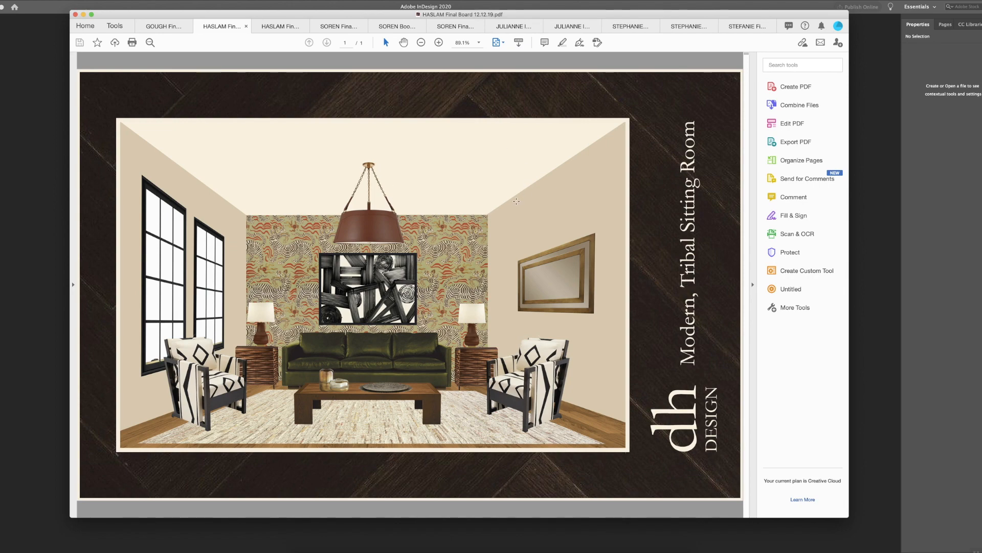
Open the matching "Modern, Tribal Sitting Room" booklet, fit whole pages in view, and examine its cover, About Me and Table of Contents.
click(279, 27)
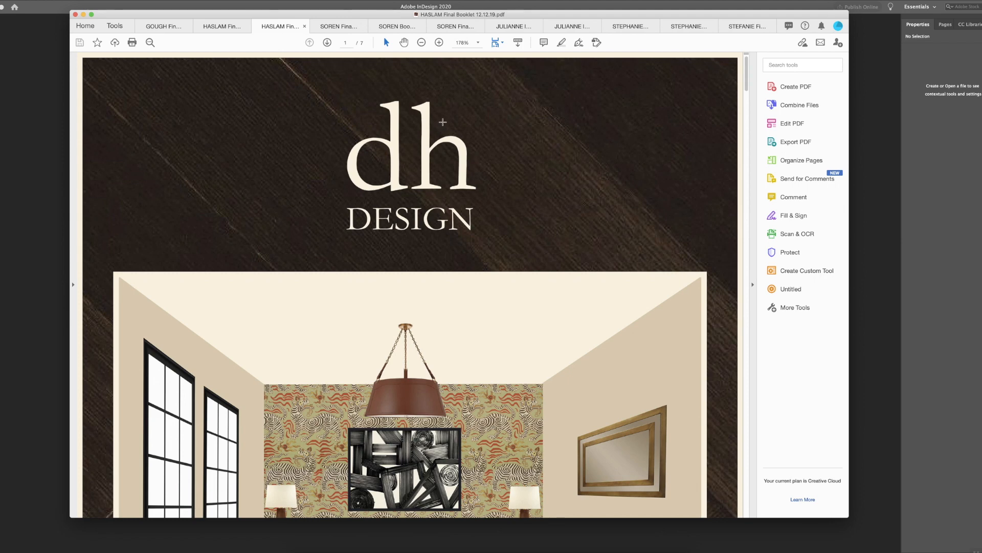
click(495, 43)
click(507, 65)
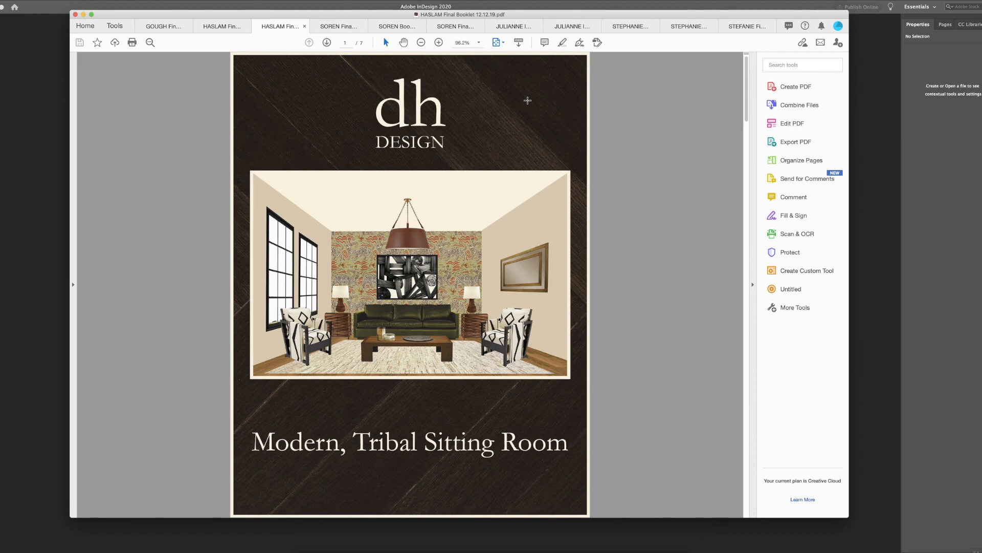
scroll(528, 100, down, 2)
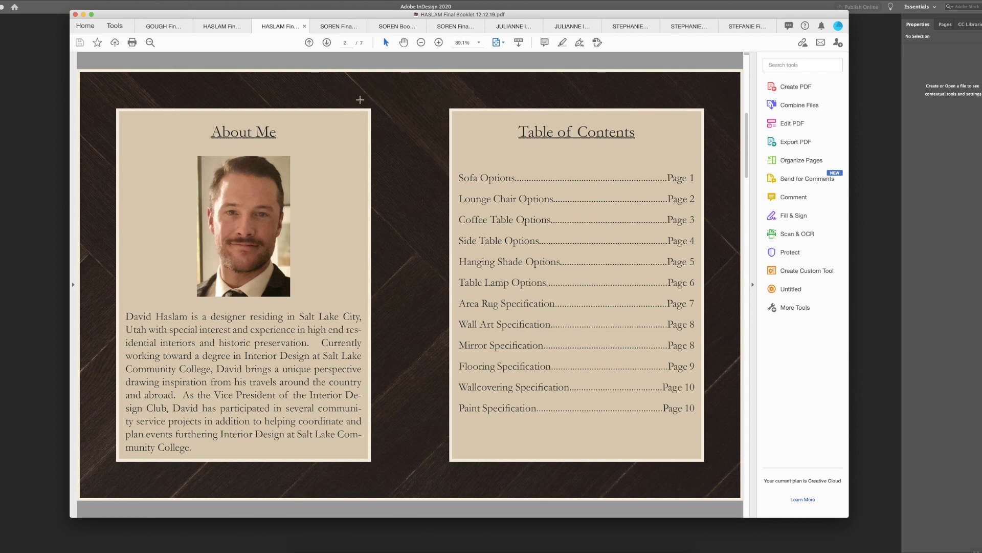
scroll(463, 78, up, 1)
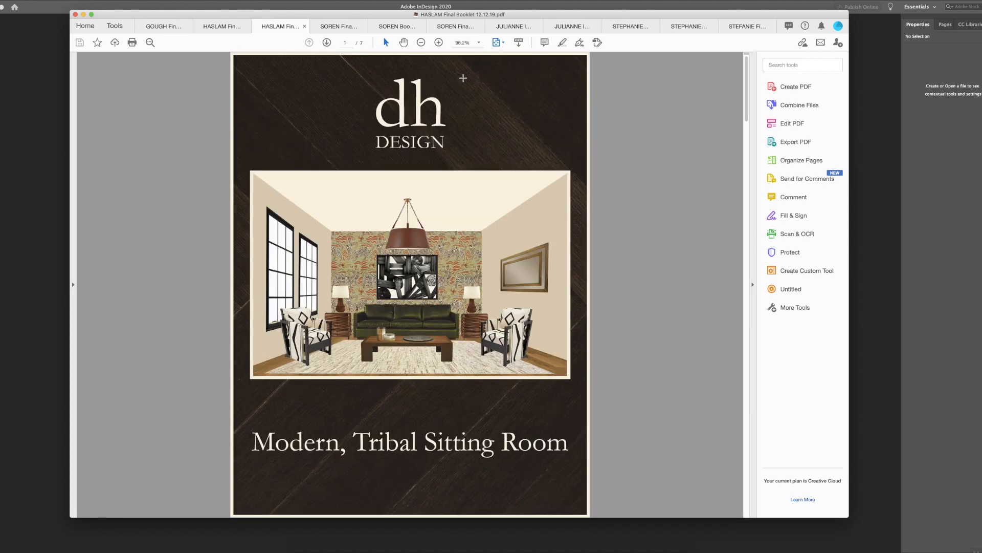
scroll(463, 78, down, 1)
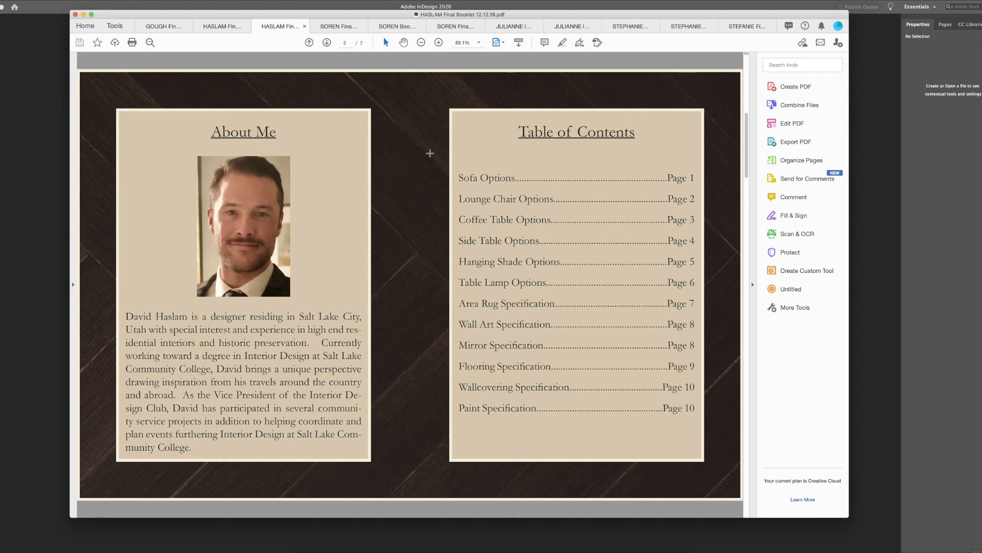
Page through the tribal sitting room booklet's furniture, lighting, rug, art and finish spreads to its last page.
key(Right)
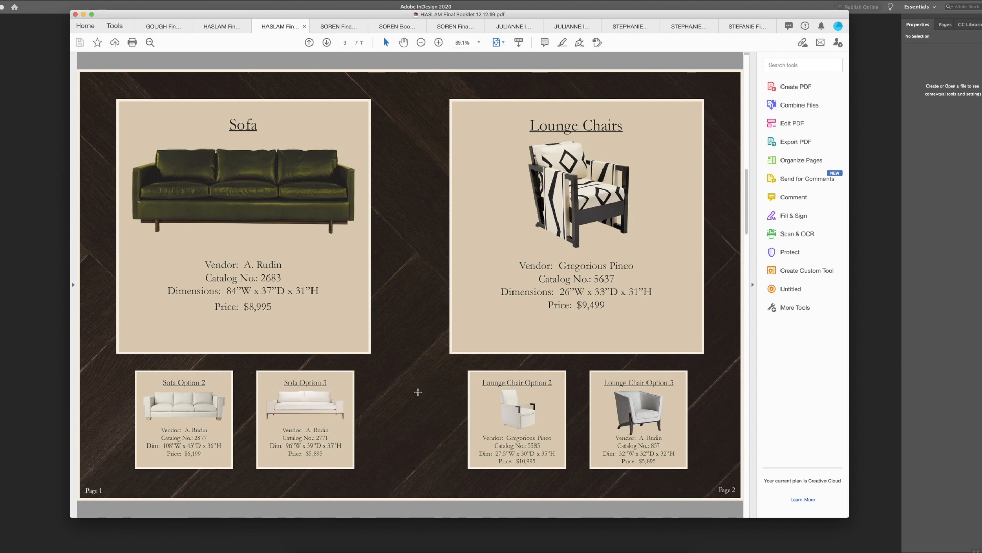
scroll(418, 392, down, 2)
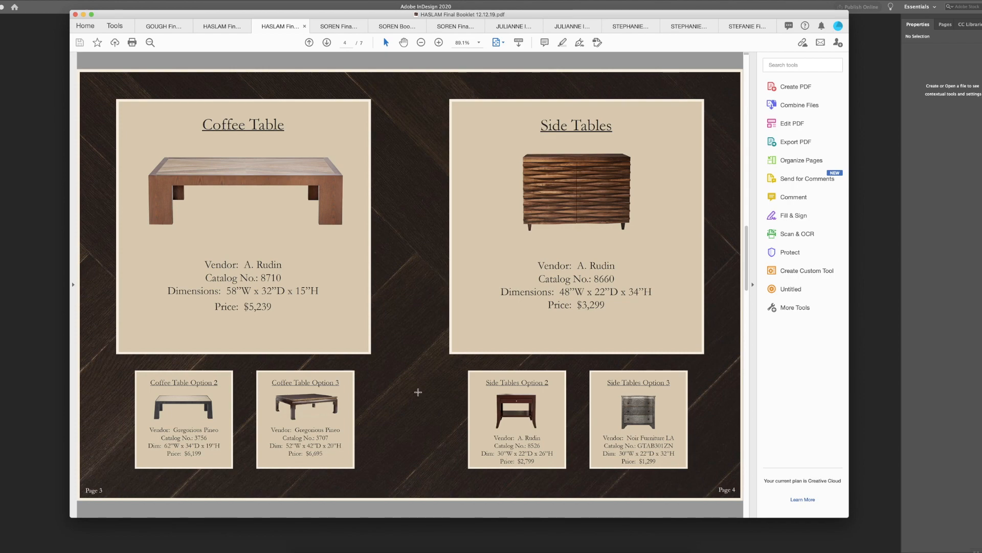
scroll(418, 392, down, 2)
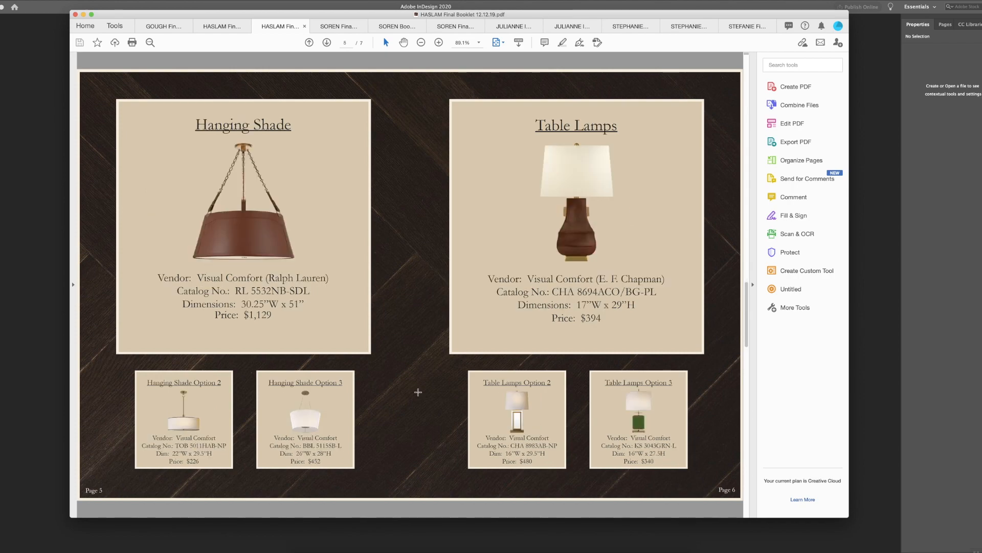
scroll(419, 392, down, 2)
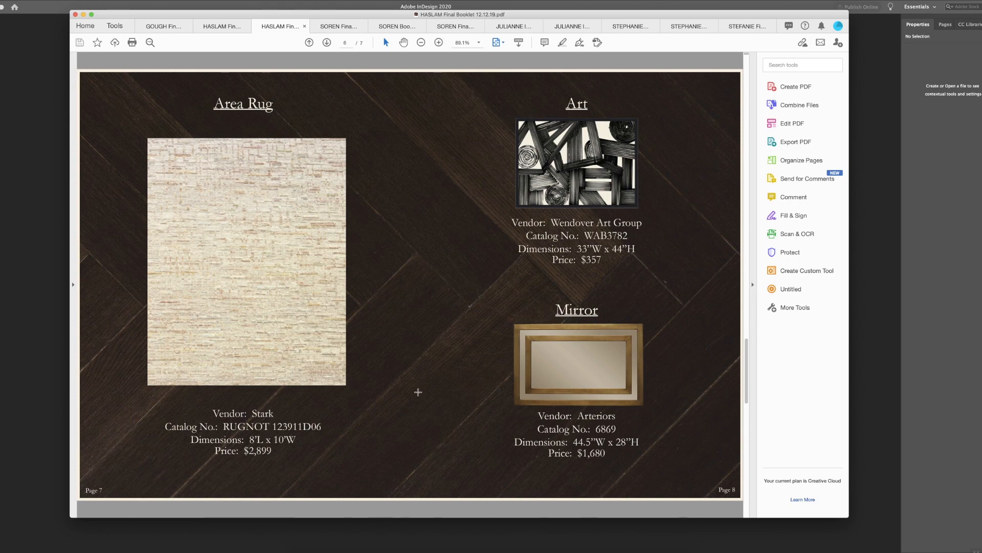
scroll(418, 392, down, 2)
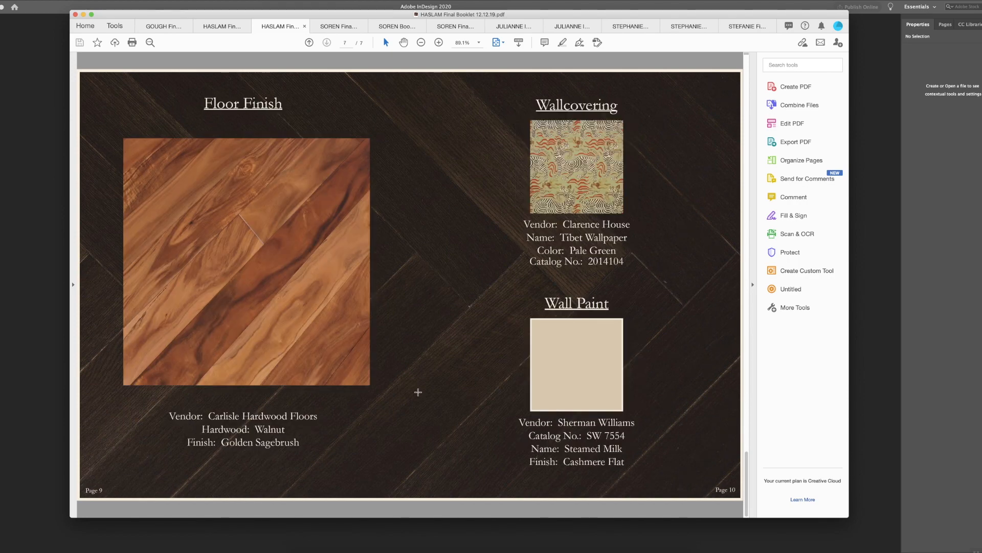
Open the "Retro Mod Industrial Loft" final board, leave Fill & Sign, and collapse the tools pane to enlarge the board.
click(339, 26)
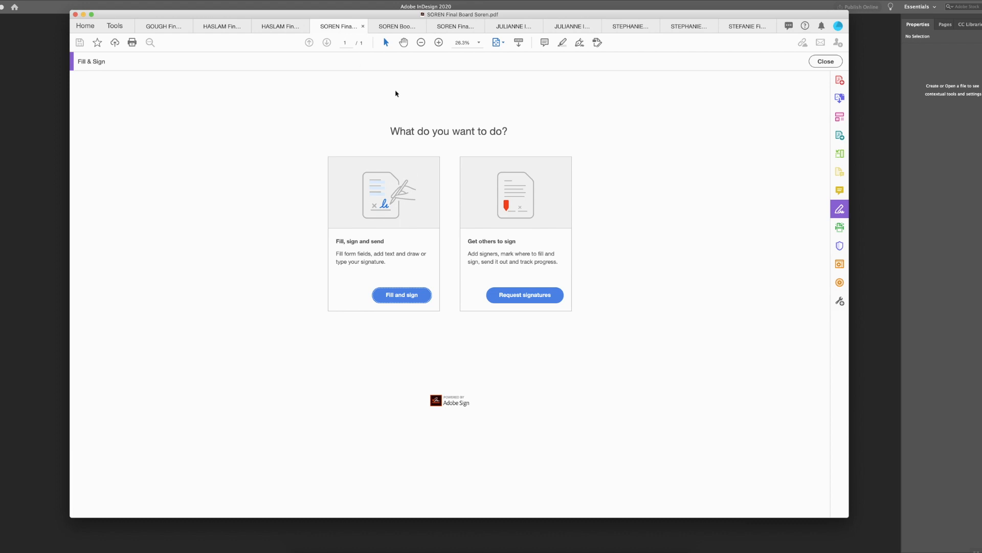
click(835, 61)
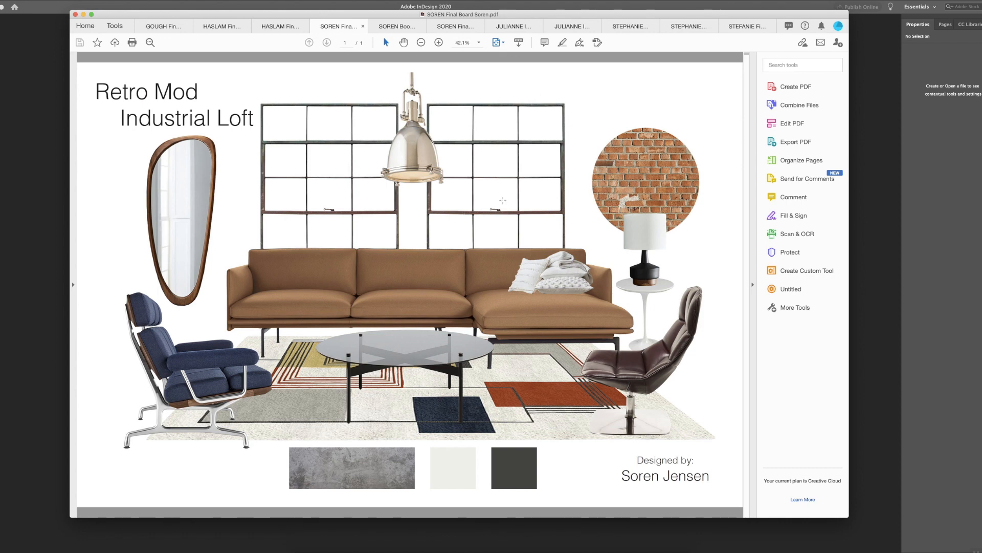
click(752, 285)
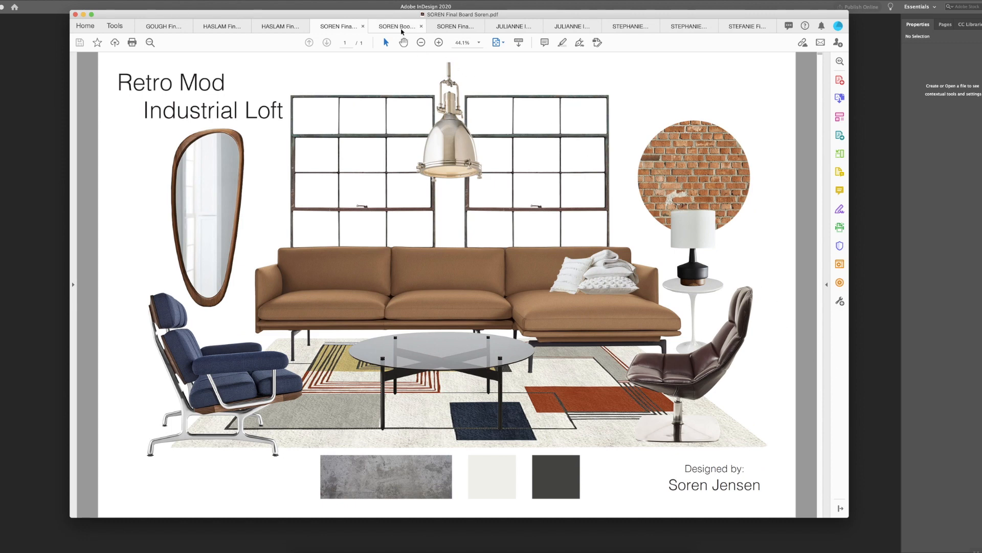
Open the matching "Retro Mod Industrial Loft" booklet, fit one full page, and page from the cover to the first Furniture page.
click(402, 30)
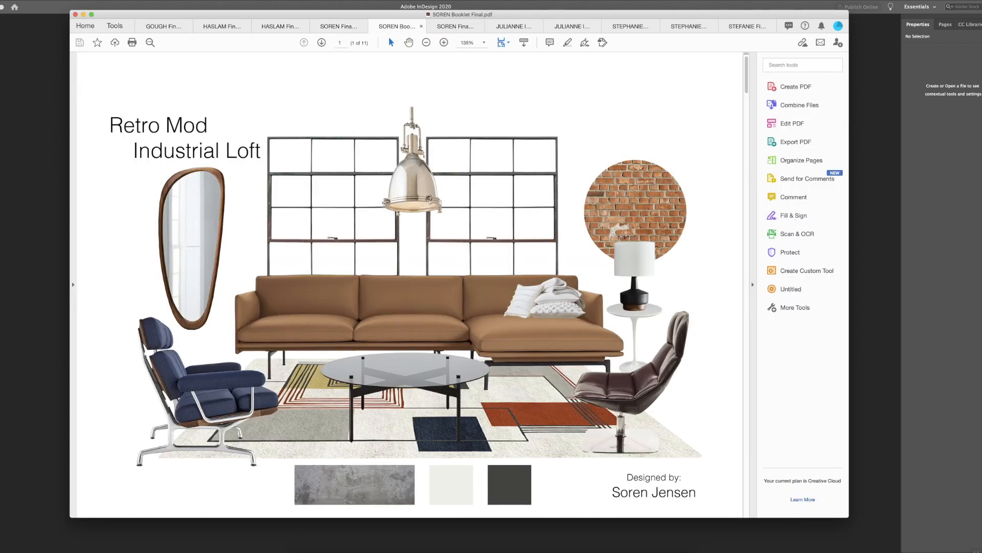
click(504, 43)
click(538, 65)
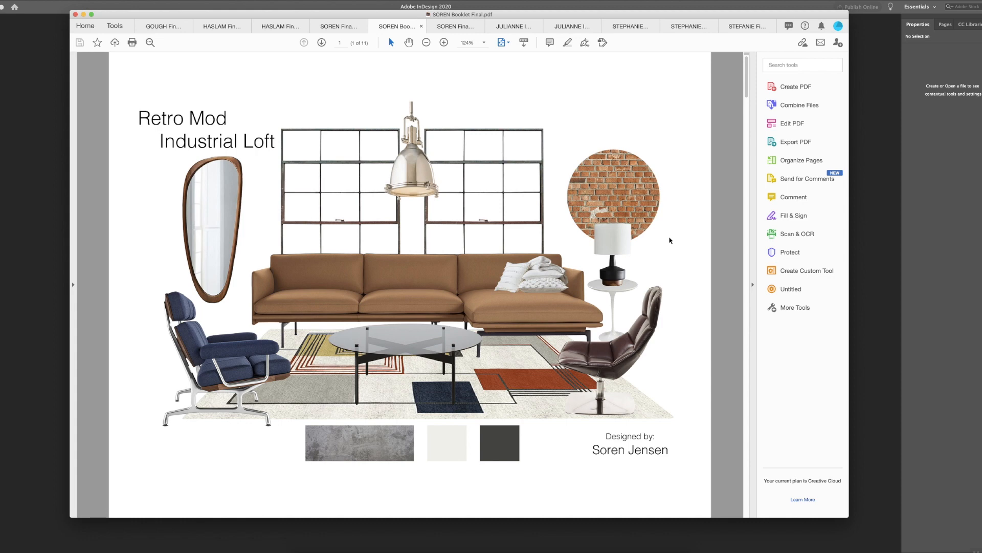
scroll(722, 249, down, 2)
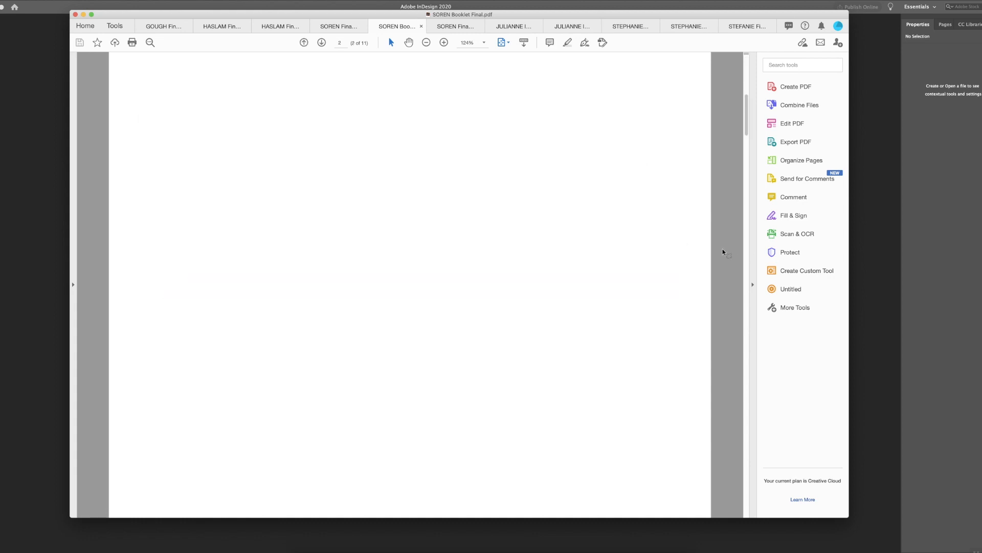
scroll(723, 248, down, 2)
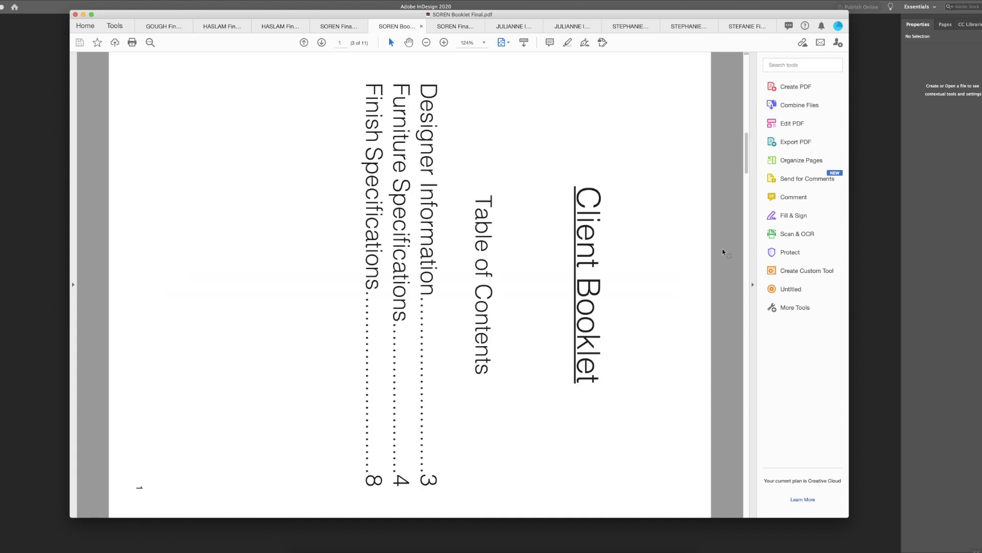
scroll(723, 249, down, 2)
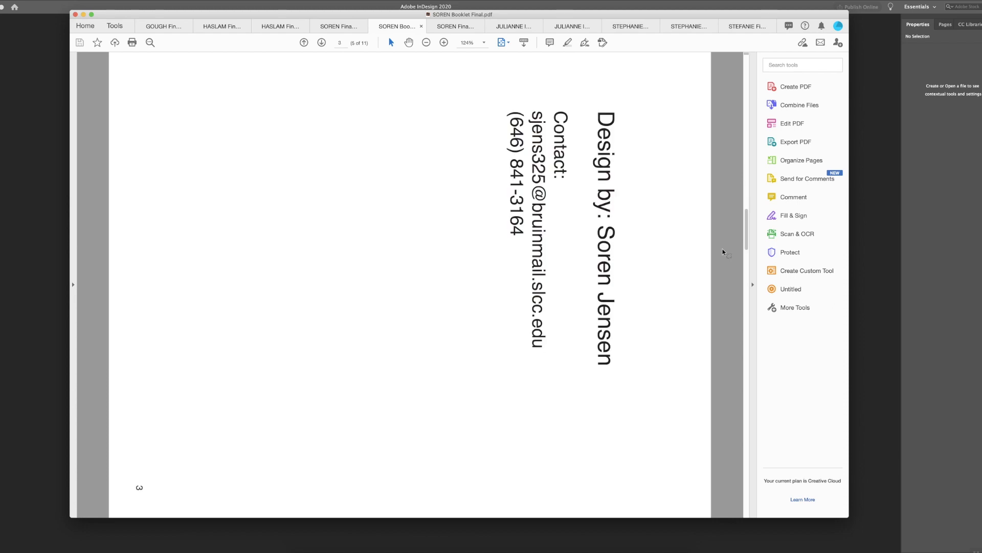
scroll(722, 249, down, 2)
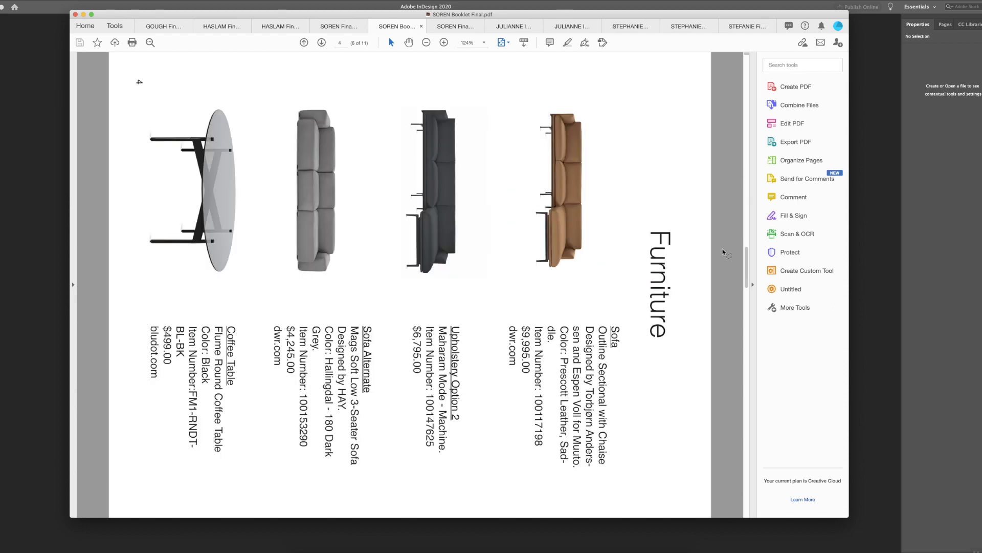
Rotate the booklet pages upright and page through the furniture, lighting, rug, pillow and finish specifications.
key(shift+super+minus)
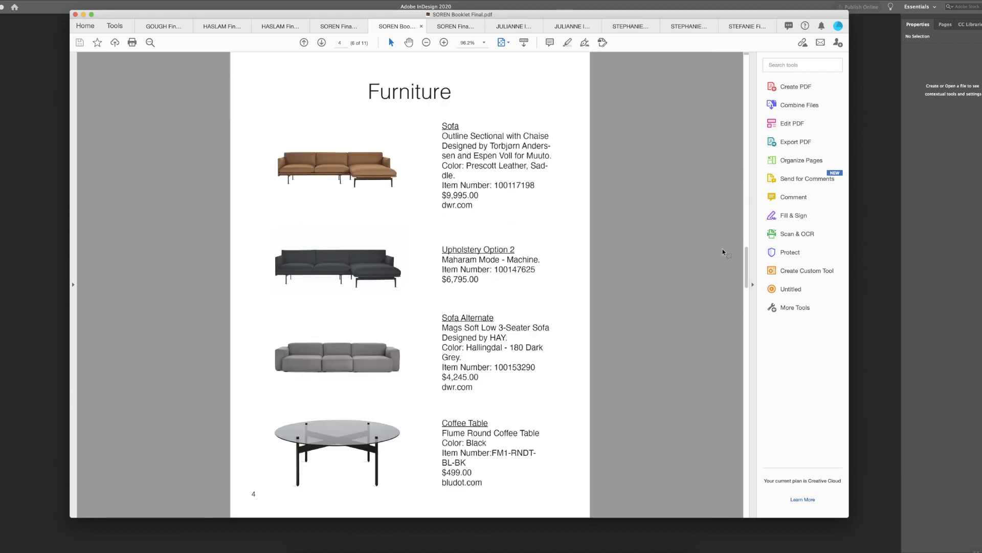
scroll(722, 249, down, 2)
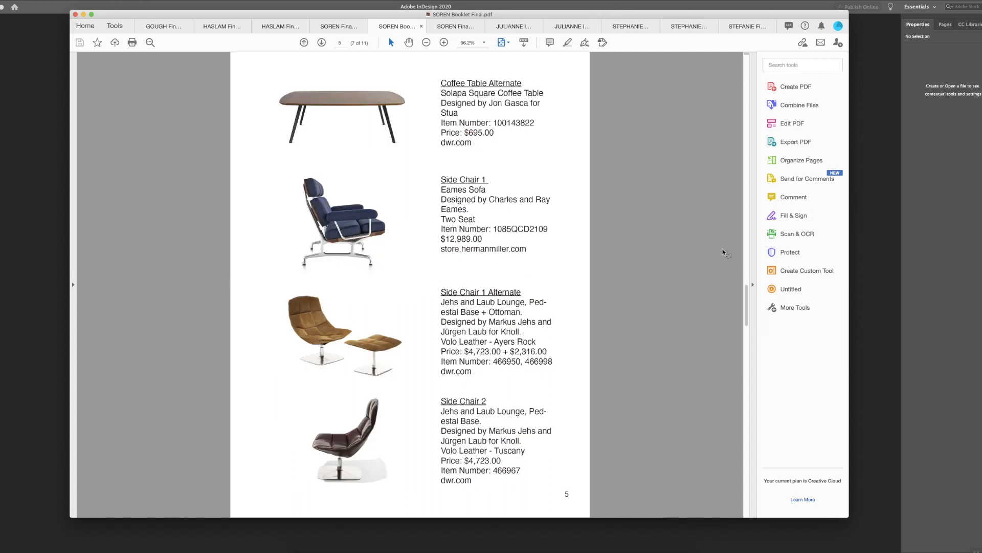
scroll(722, 249, down, 2)
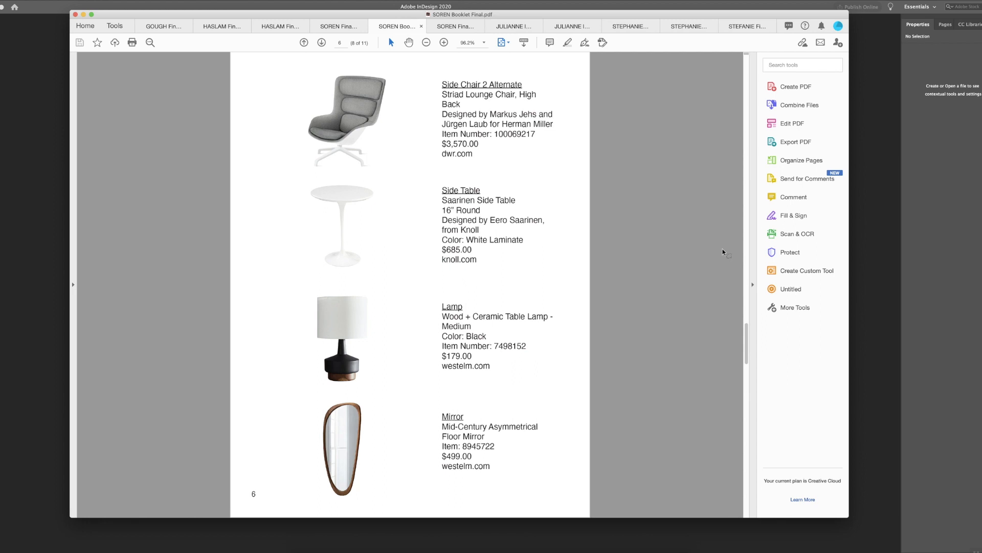
scroll(723, 249, down, 2)
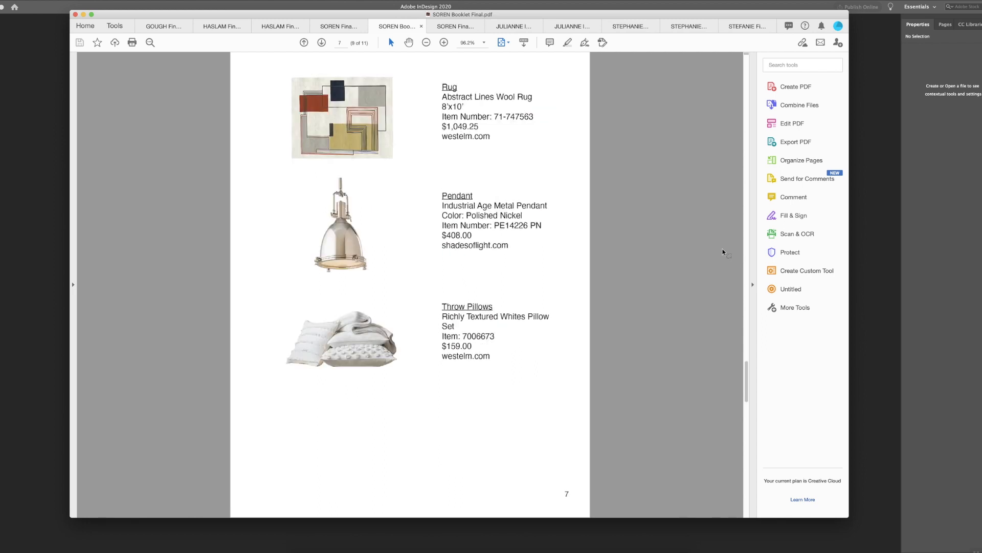
scroll(723, 249, down, 2)
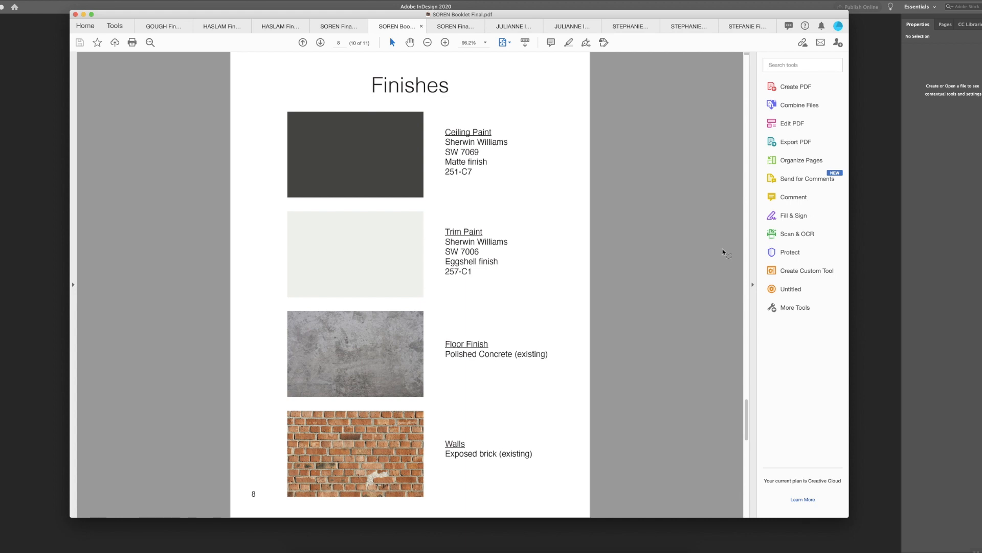
scroll(722, 248, down, 2)
Pass the duplicate industrial loft board, open the "Moody & Modern Cafe" board, and fit one full page in view.
click(453, 26)
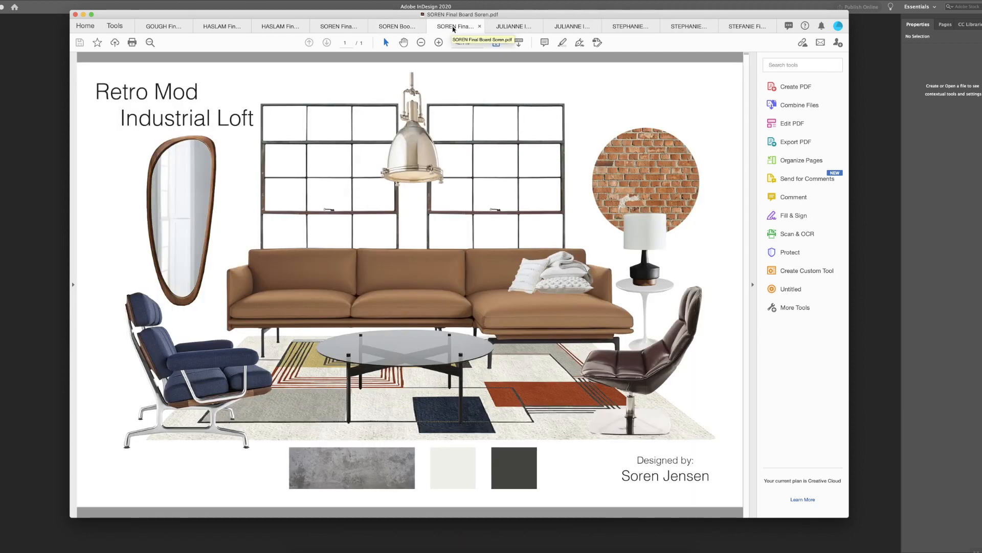
click(516, 27)
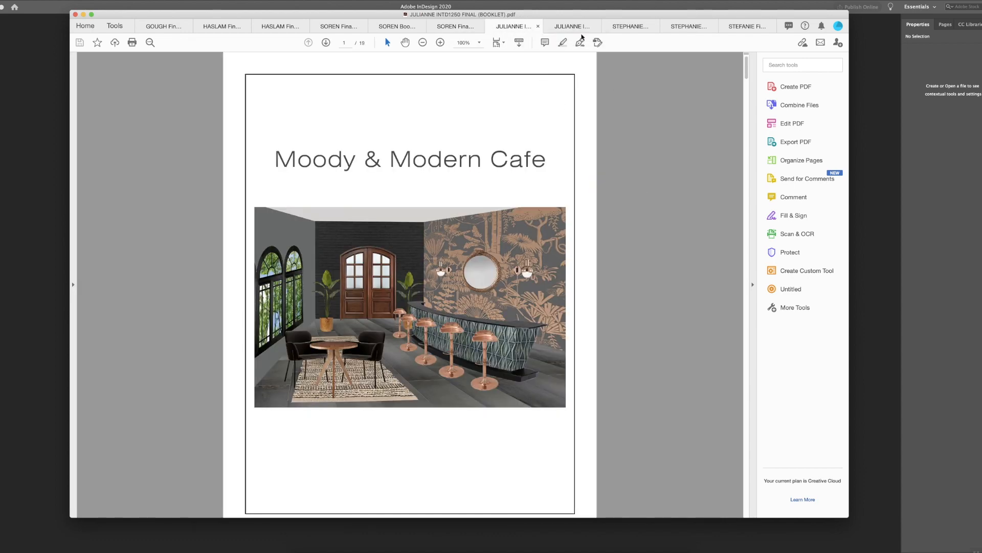
click(576, 27)
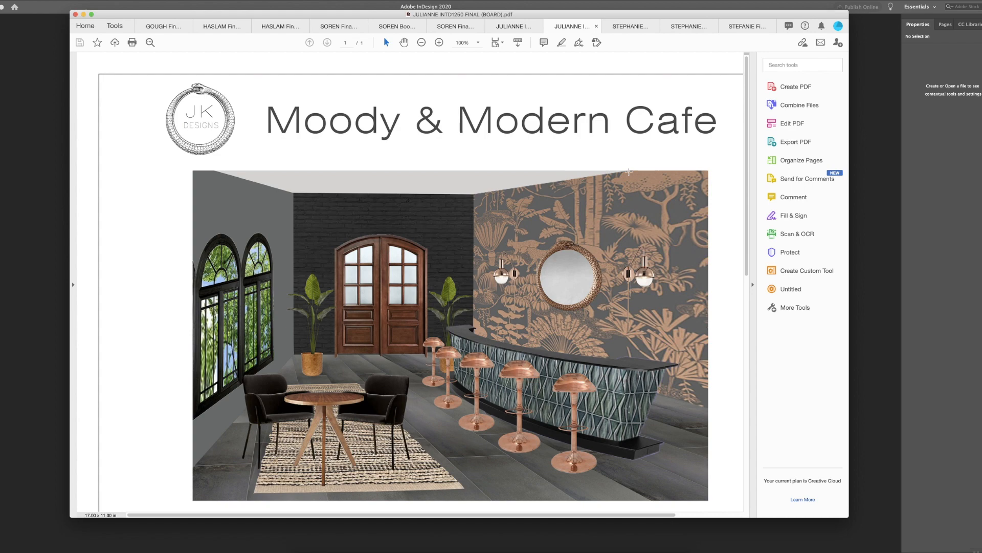
click(501, 43)
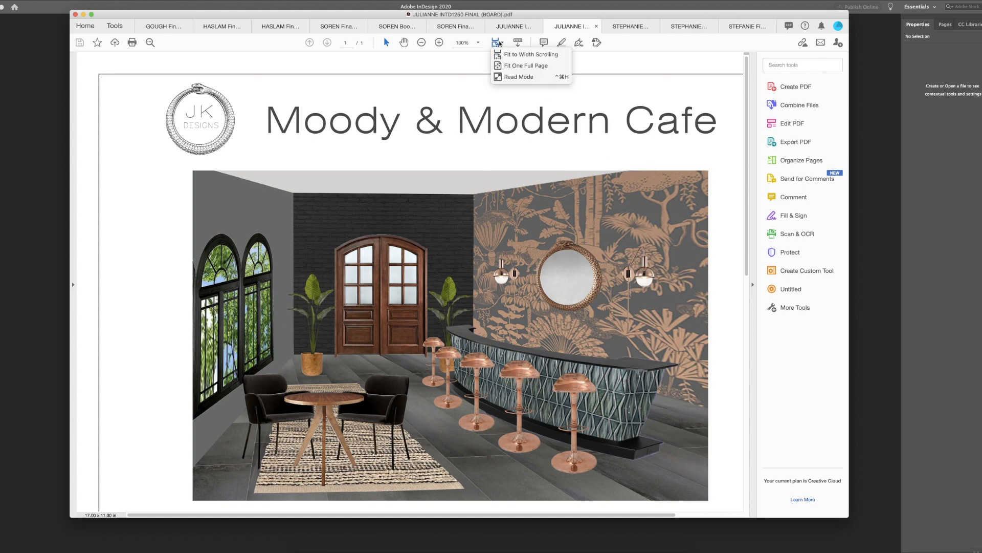
click(504, 65)
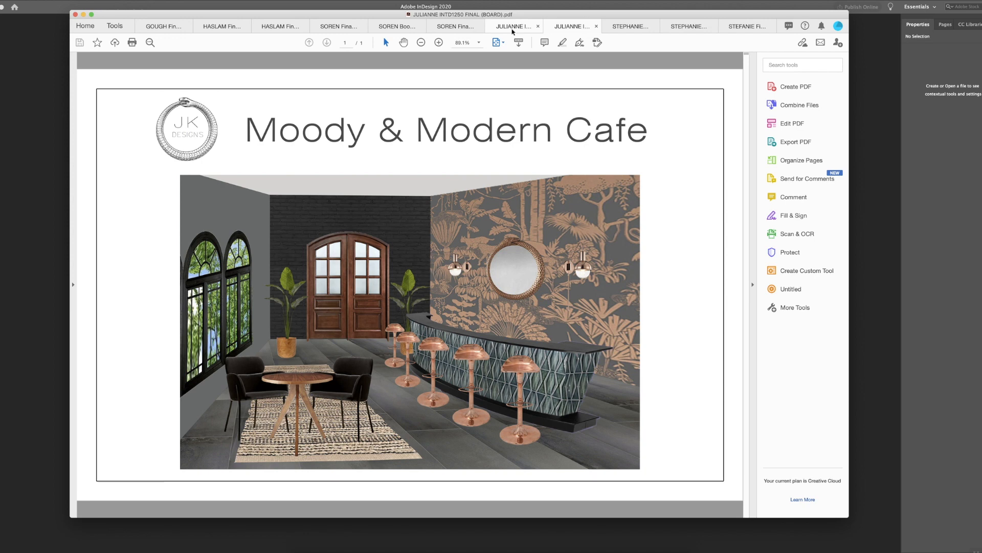
Open the "Moody & Modern Cafe" booklet, fit one full page, and page through the title and About Me pages to the Furniture divider.
click(512, 30)
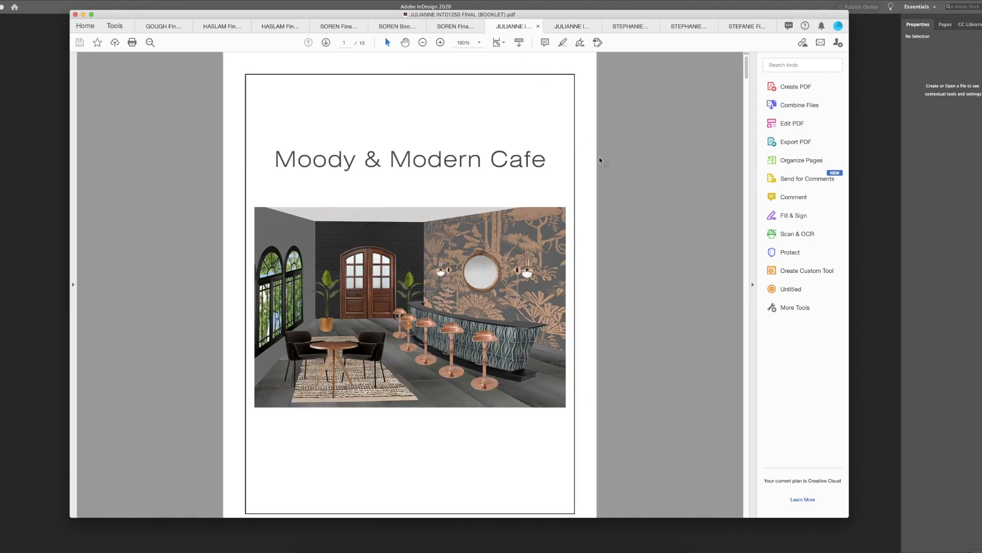
click(504, 43)
click(527, 65)
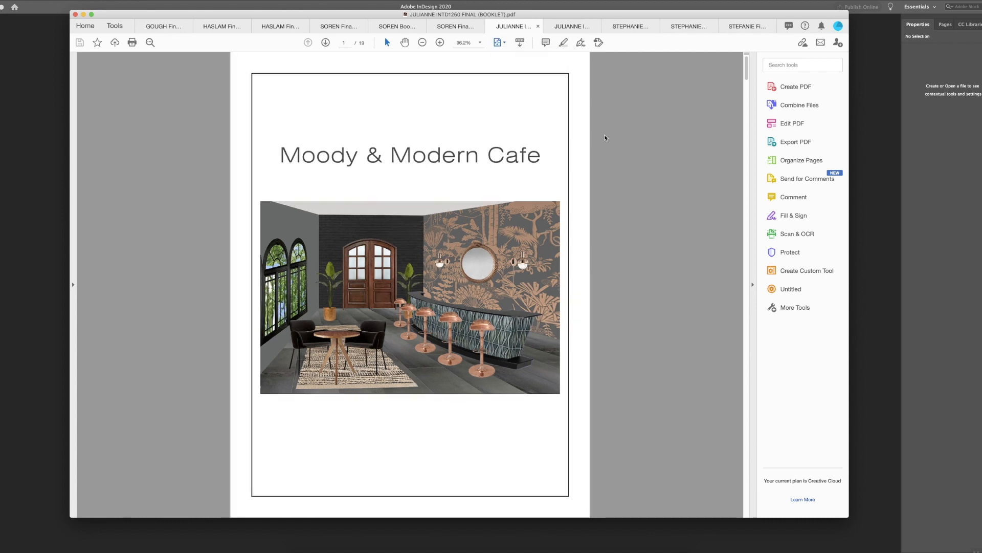
scroll(604, 138, down, 1)
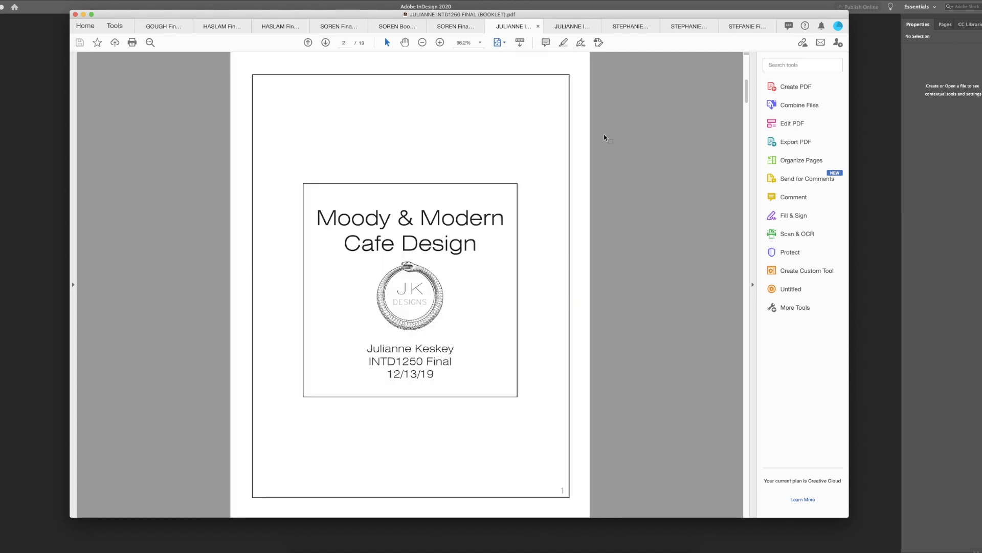
scroll(604, 138, down, 1)
scroll(605, 138, down, 1)
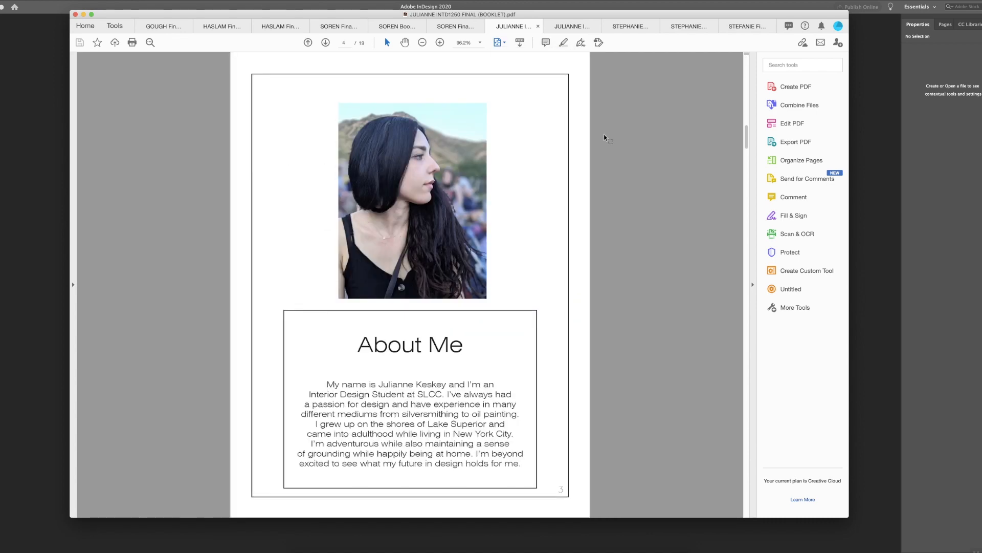
scroll(604, 137, down, 1)
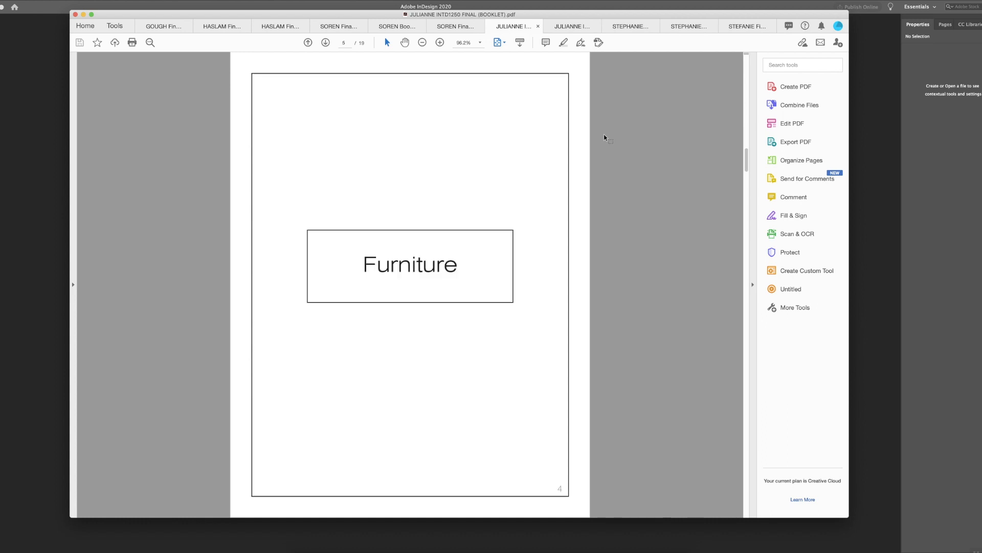
Page through the cafe booklet's bistro chair, bar stool and bistro table pages with their alternatives.
scroll(604, 137, down, 1)
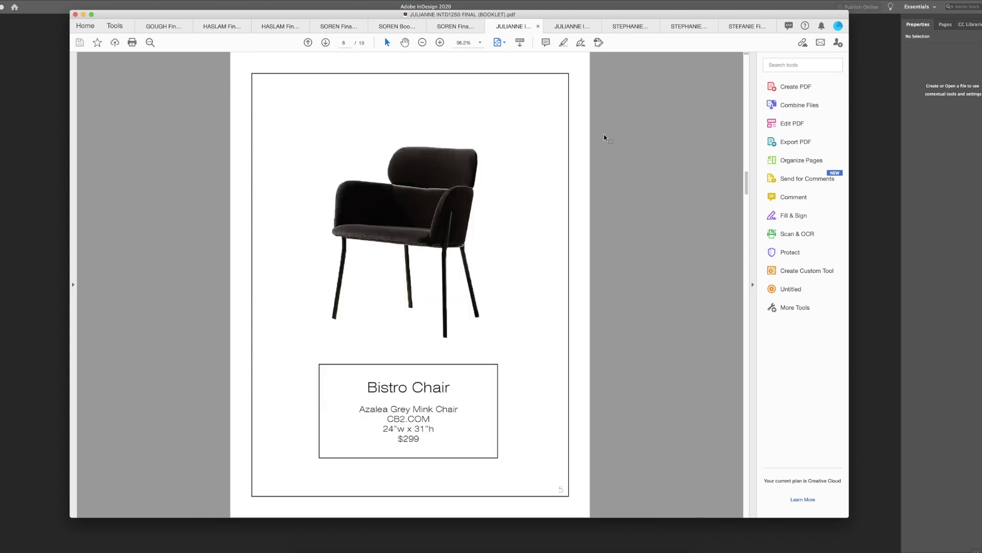
scroll(604, 138, down, 1)
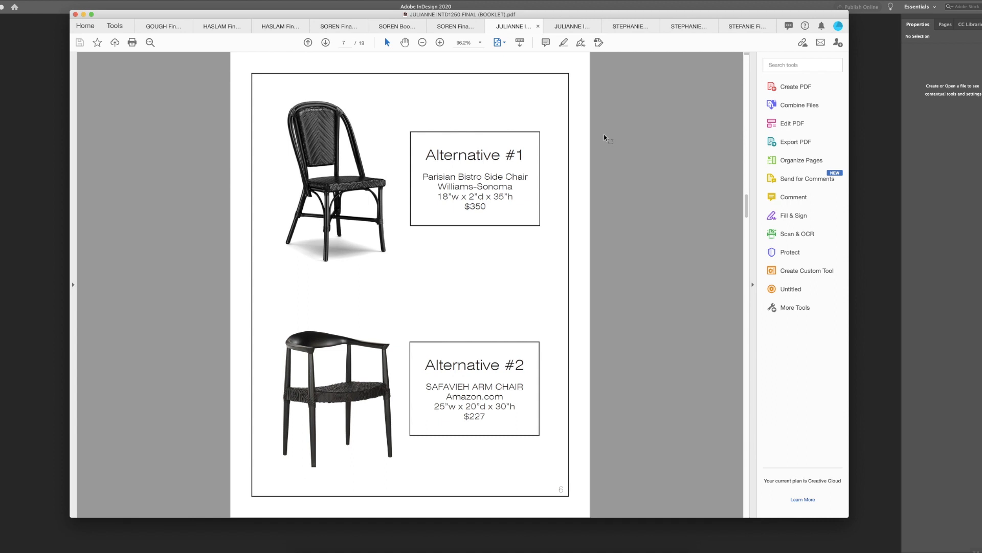
scroll(604, 138, down, 1)
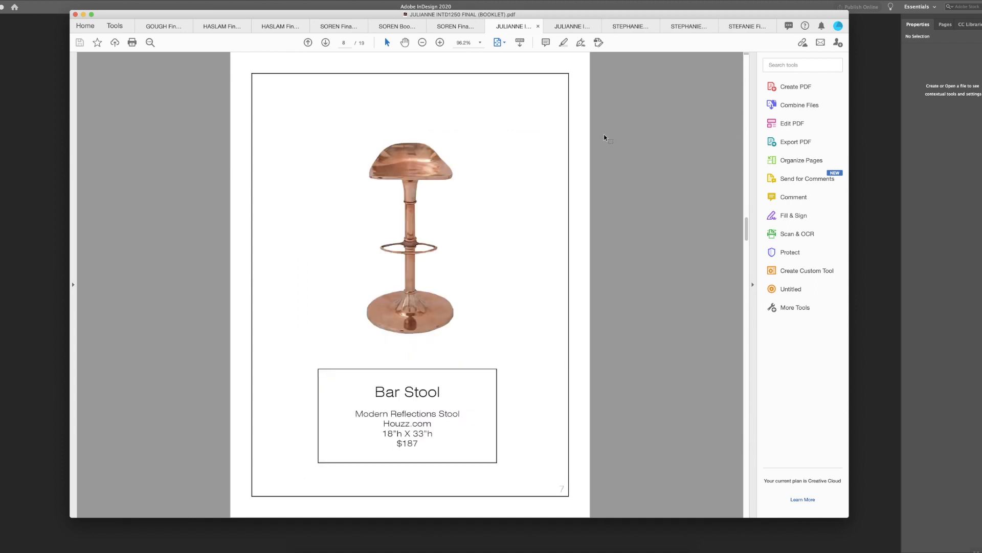
scroll(605, 138, down, 1)
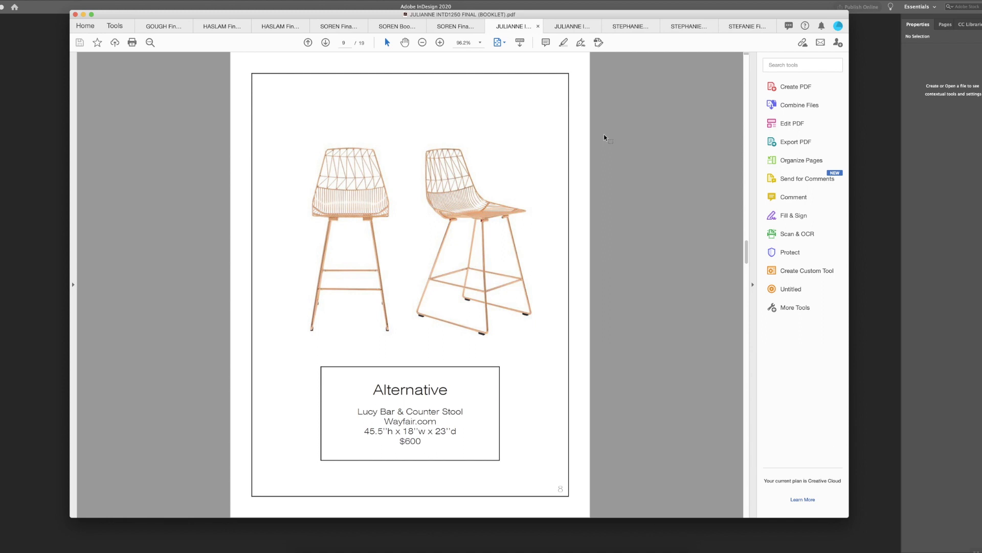
scroll(604, 137, down, 1)
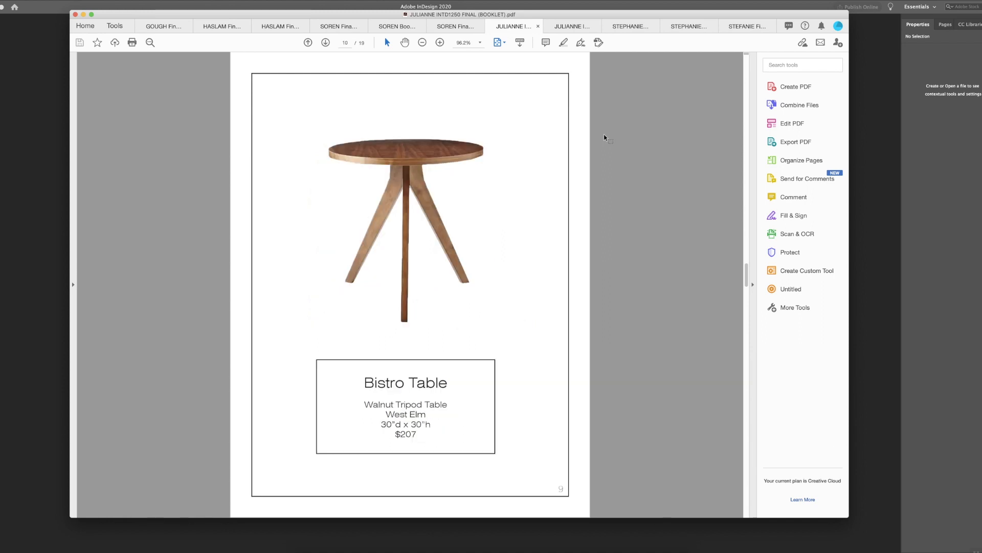
scroll(604, 137, down, 1)
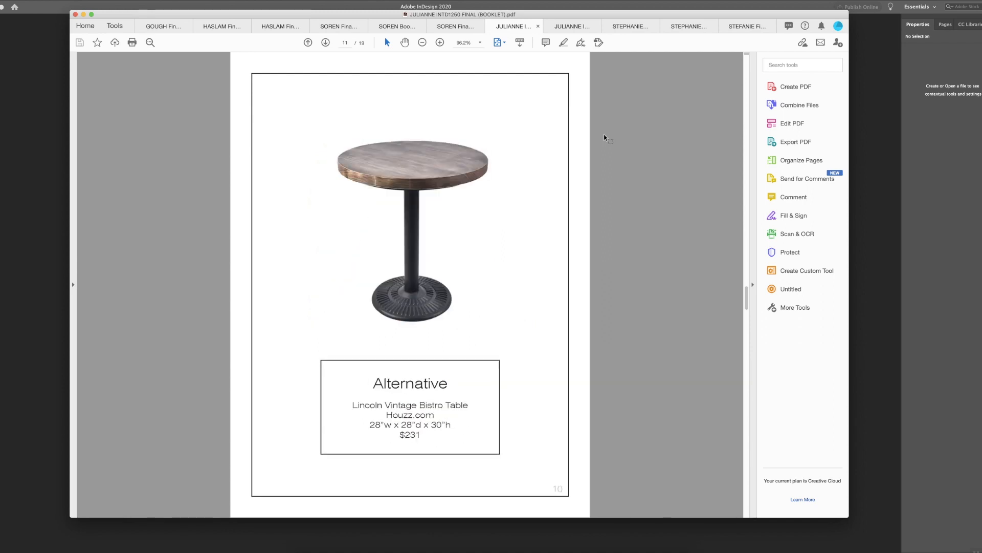
Go back to the cafe booklet's Bar Stool page to examine its layout, and return to the Bistro Table page.
scroll(604, 137, up, 1)
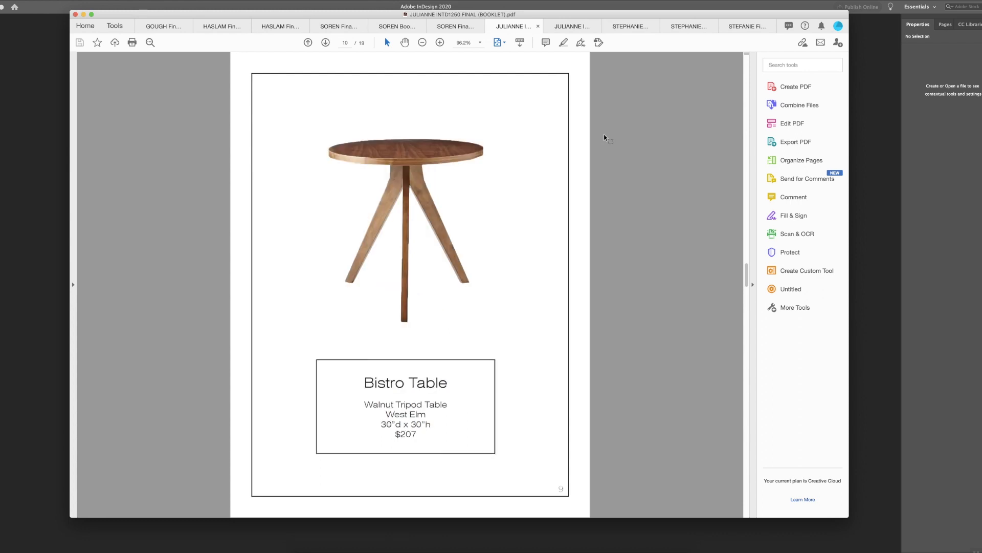
scroll(604, 138, up, 2)
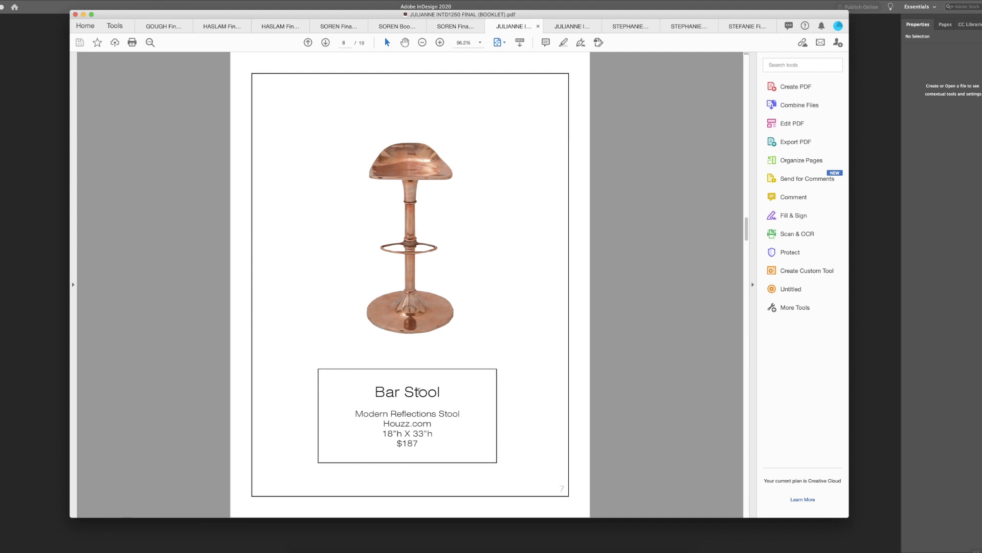
key(Right)
key(Right)
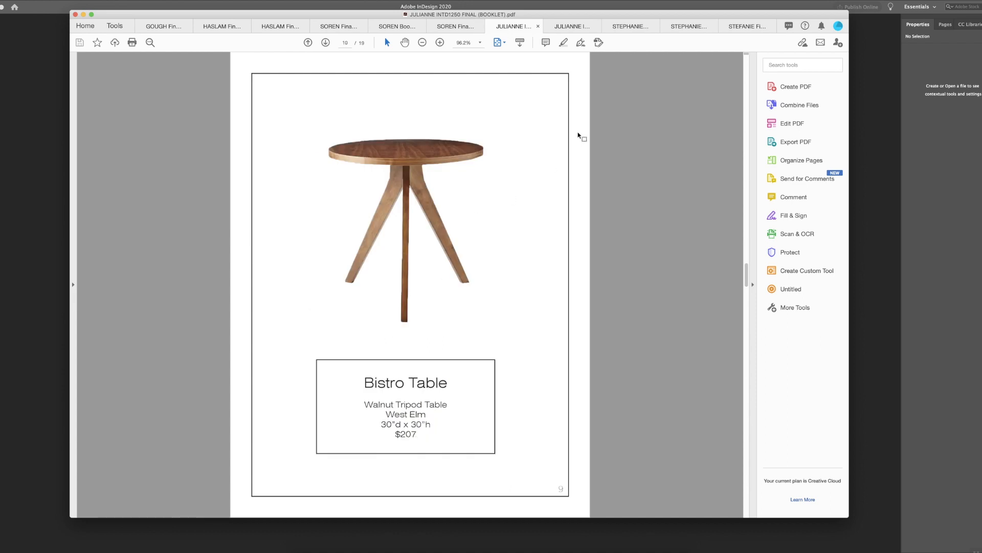
Revisit the "Moody & Modern Cafe" board and view the "Fresh and Relaxing Bedroom" board.
click(570, 28)
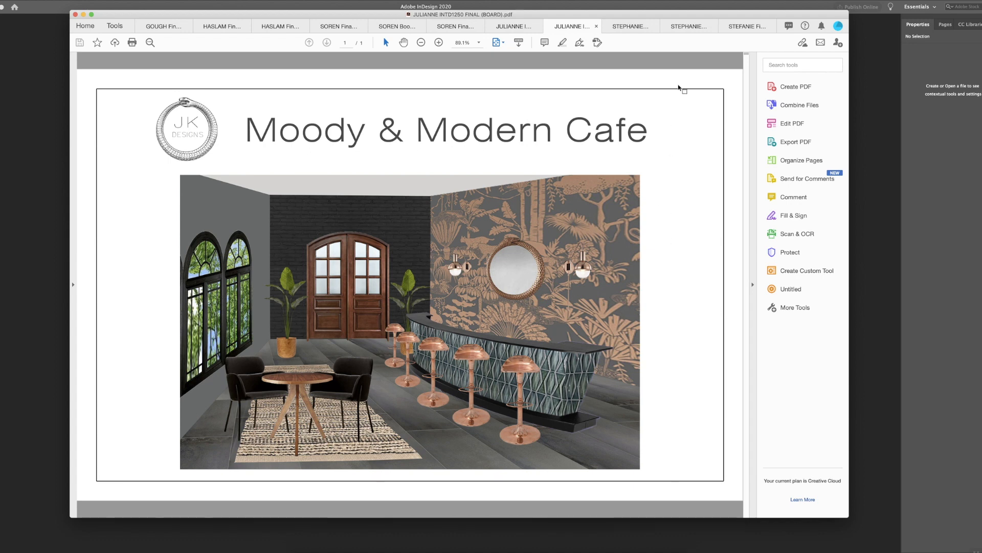
click(620, 27)
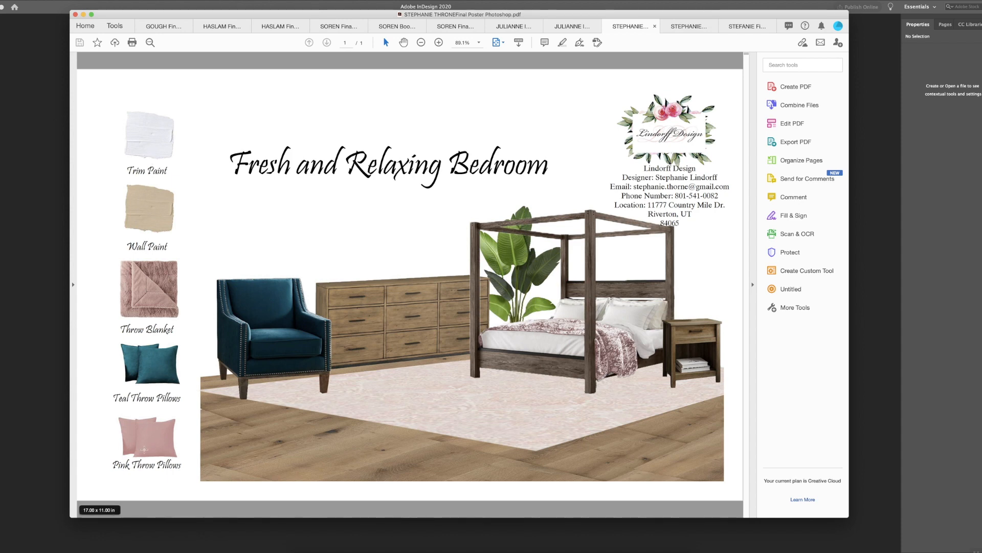
Open the "Fresh and Relaxing Bedroom" booklet and page through its cover, contact information, furniture, rug and throw blanket pages.
click(689, 28)
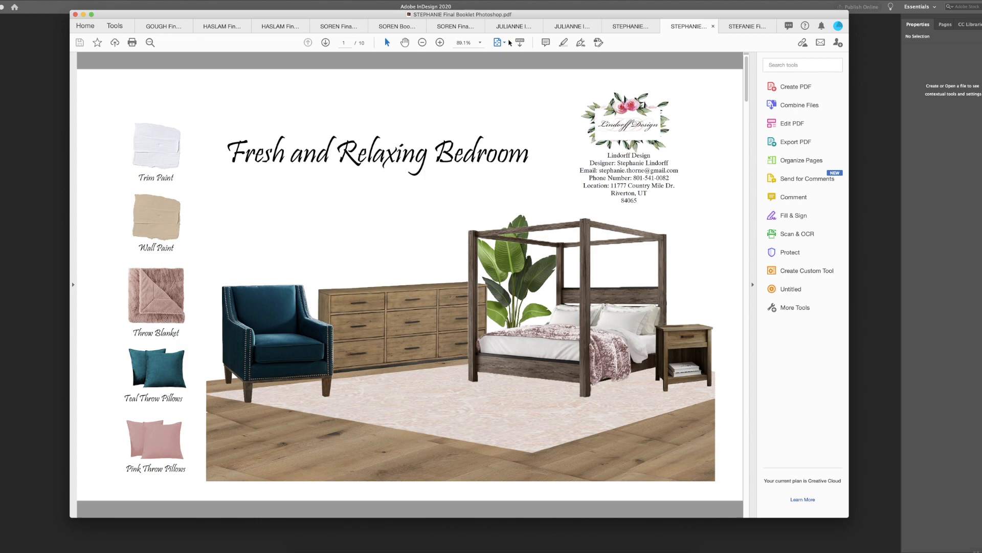
key(Page_Down)
key(Page_Down)
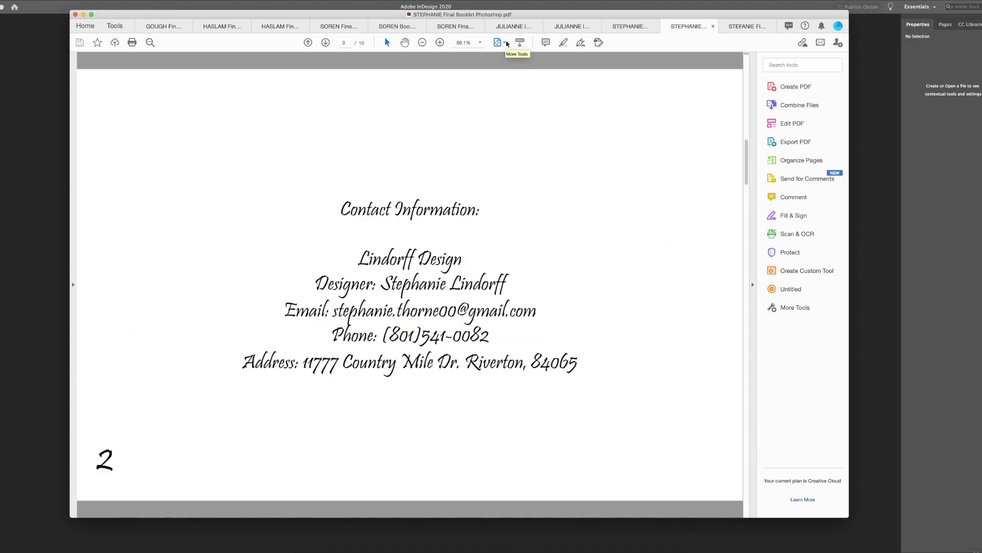
key(Page_Down)
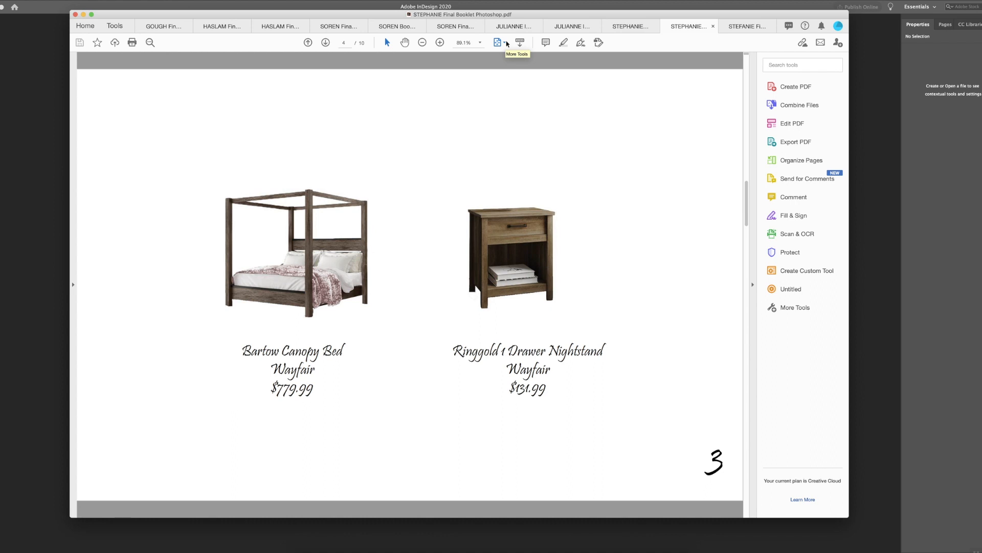
key(Page_Down)
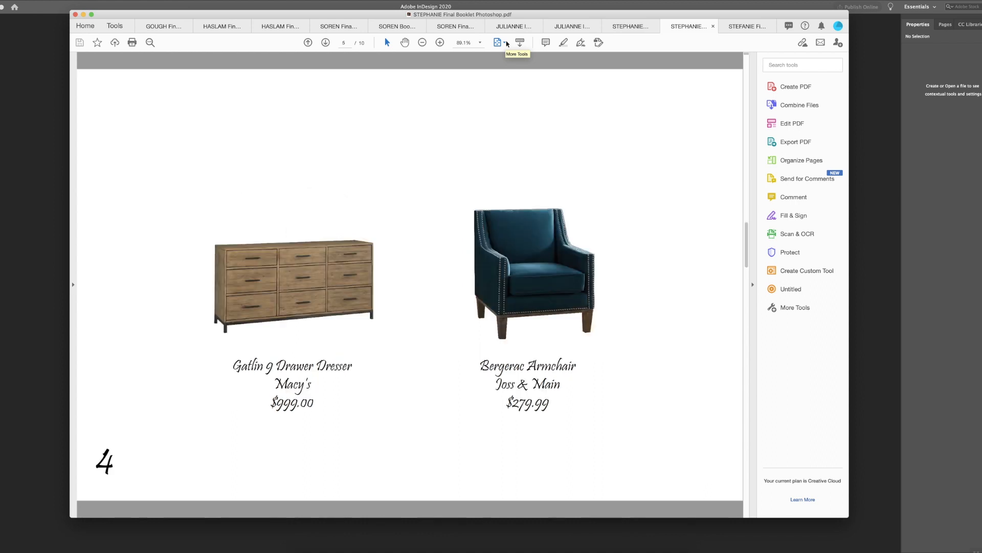
key(Page_Down)
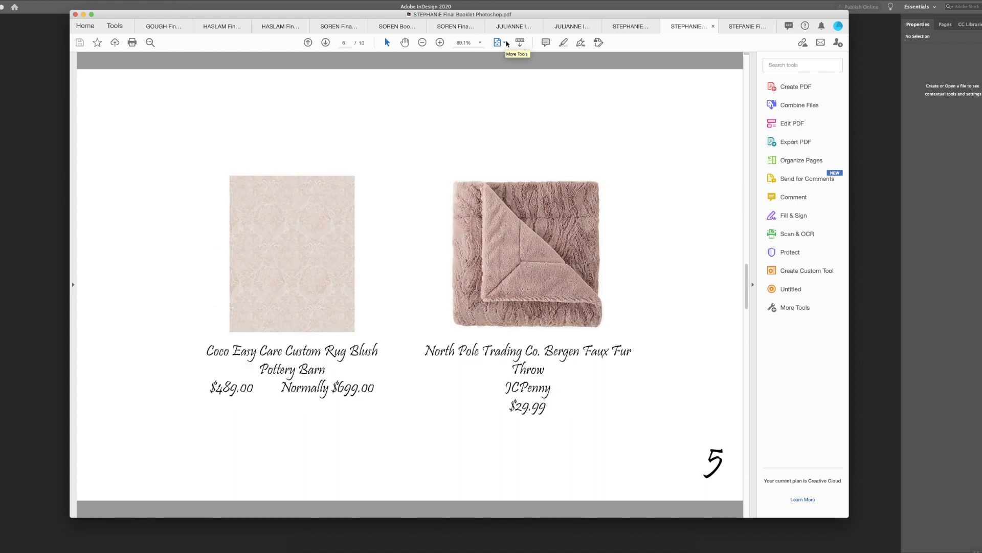
Page through the rest of the bedroom booklet to its Sources page, and return to the throw pillow page.
key(Page_Down)
key(Page_Down)
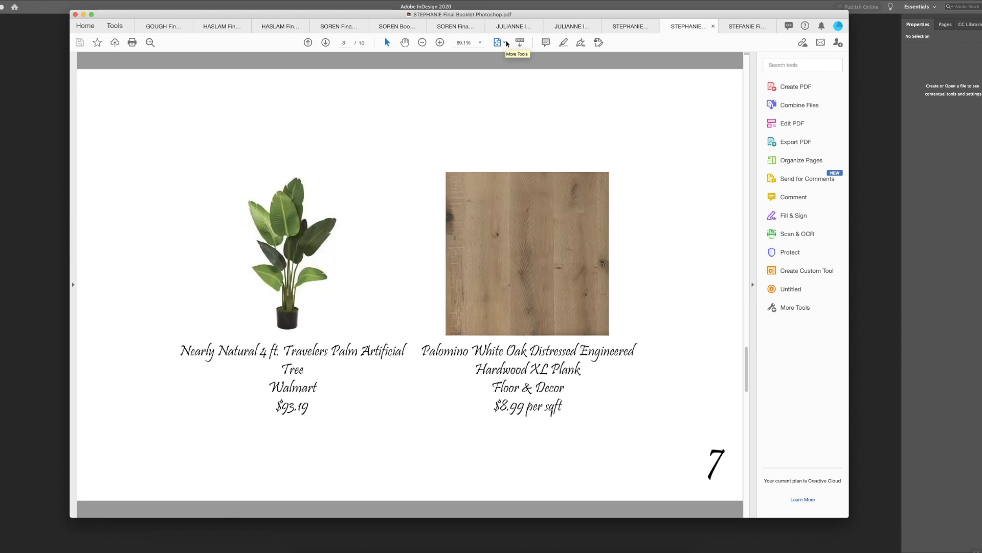
key(Page_Down)
key(Page_Down)
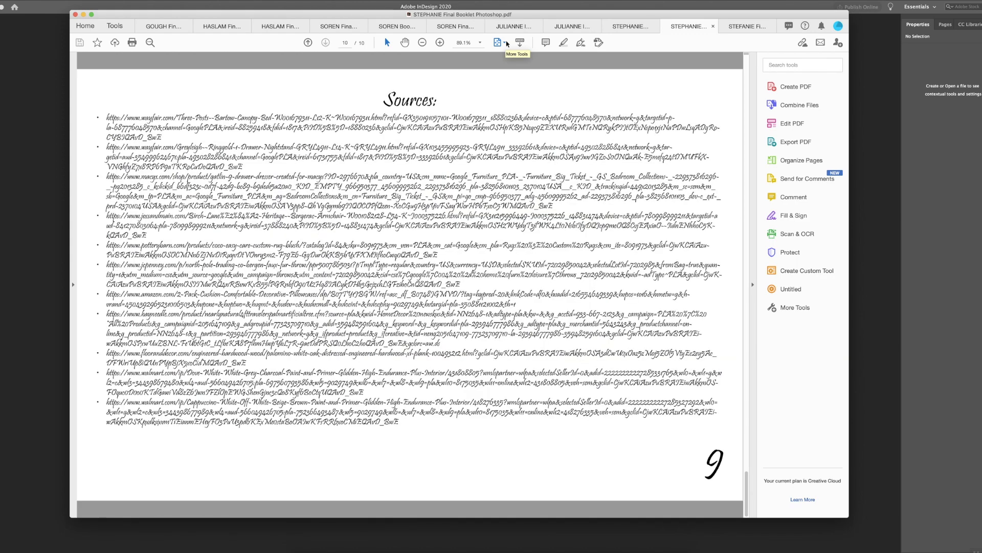
key(Page_Up)
key(Page_Up)
key(Page_Up)
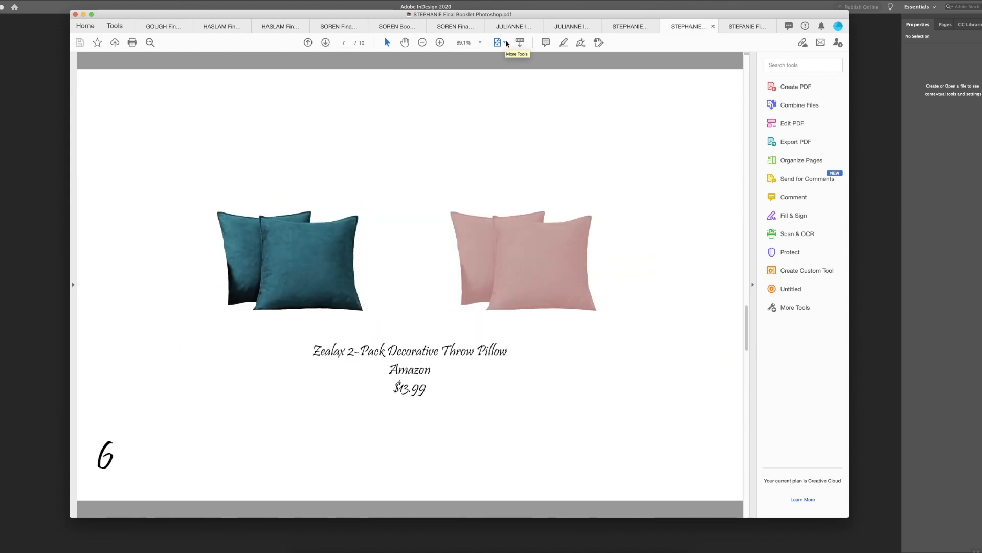
Revisit the "Modern, Tribal Sitting Room" board and its booklet, going back to the Area Rug, Art and Mirror spread.
click(223, 27)
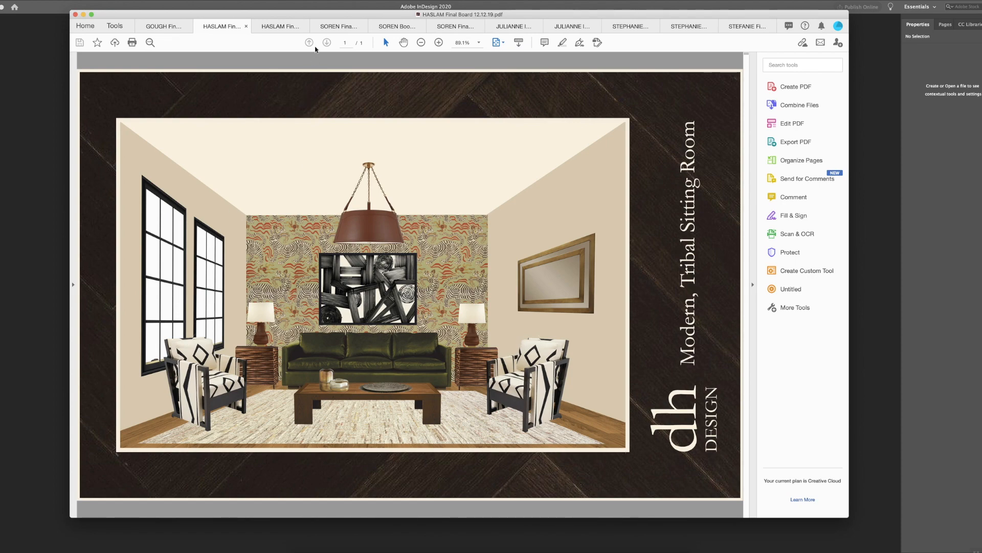
click(293, 29)
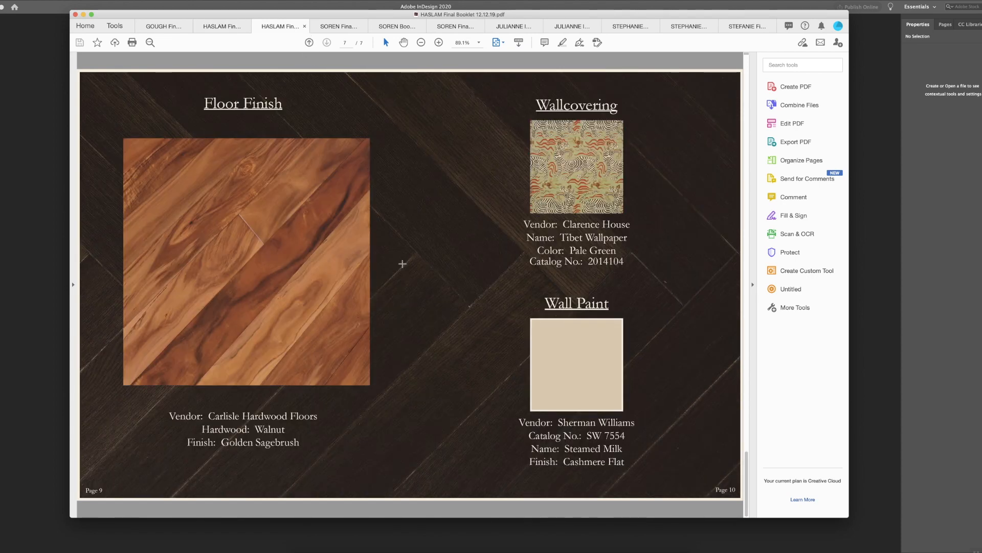
scroll(402, 263, up, 3)
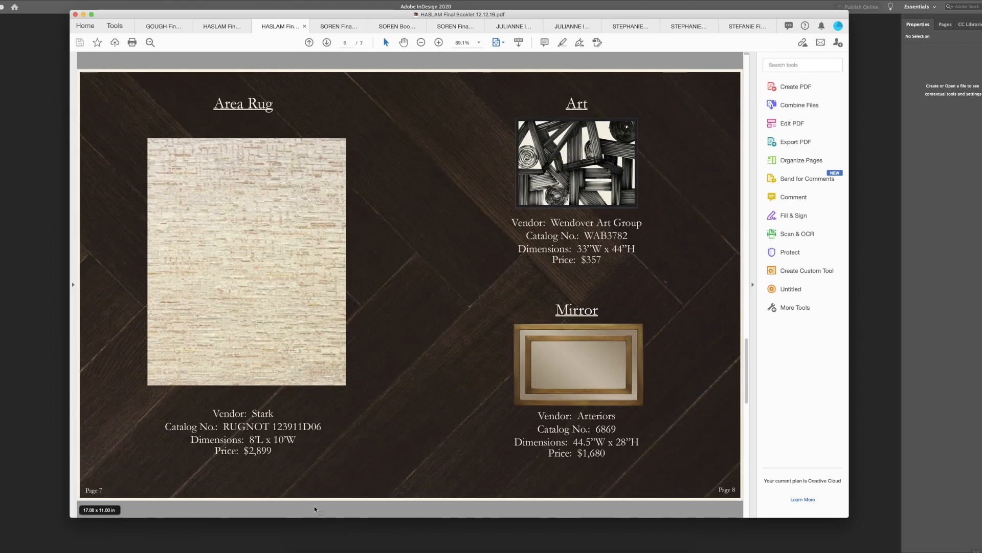
Switch to the browser, show the "inDesign - Image Import & Final Overview" assignment, and highlight "Image Import" in its title.
click(388, 544)
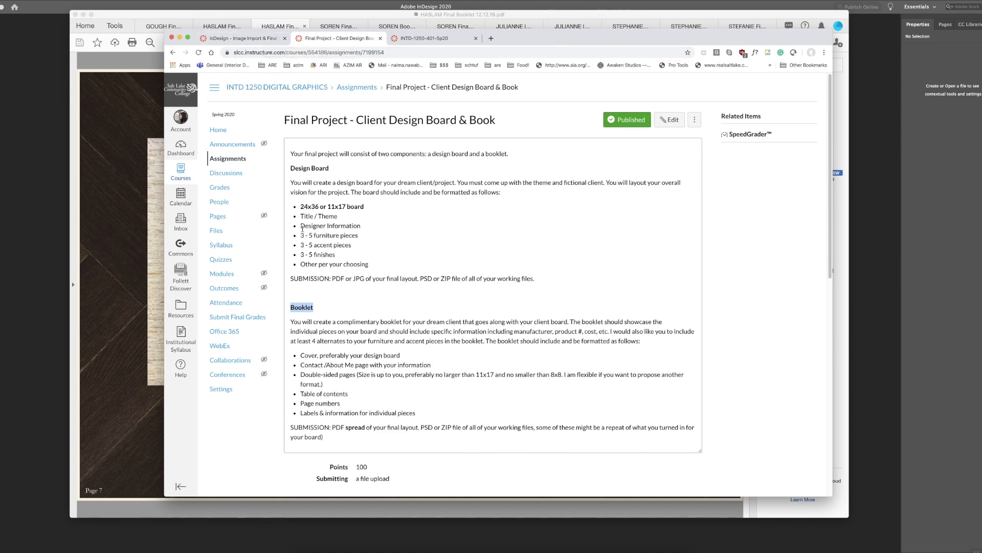
click(263, 38)
click(388, 176)
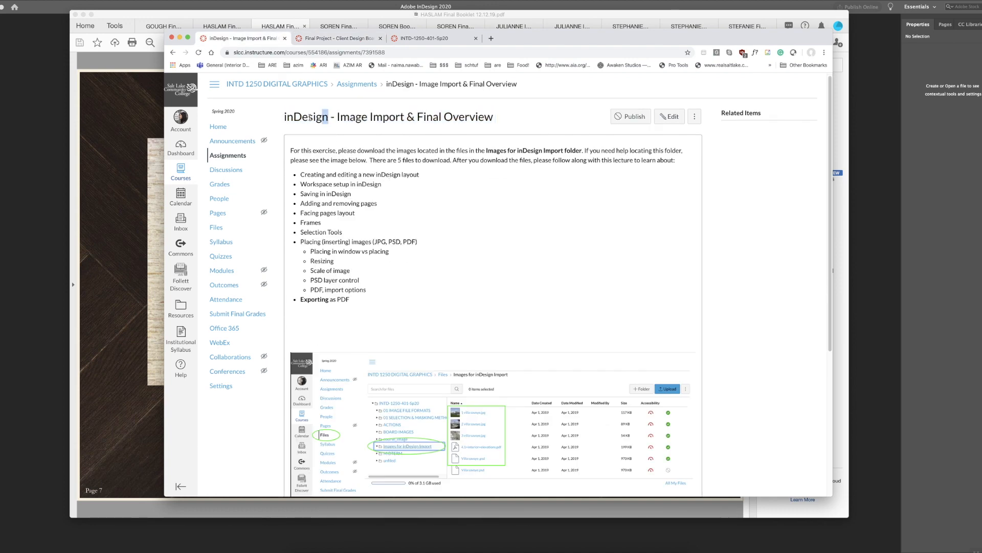
drag(331, 118, 496, 118)
click(380, 208)
drag(337, 117, 403, 117)
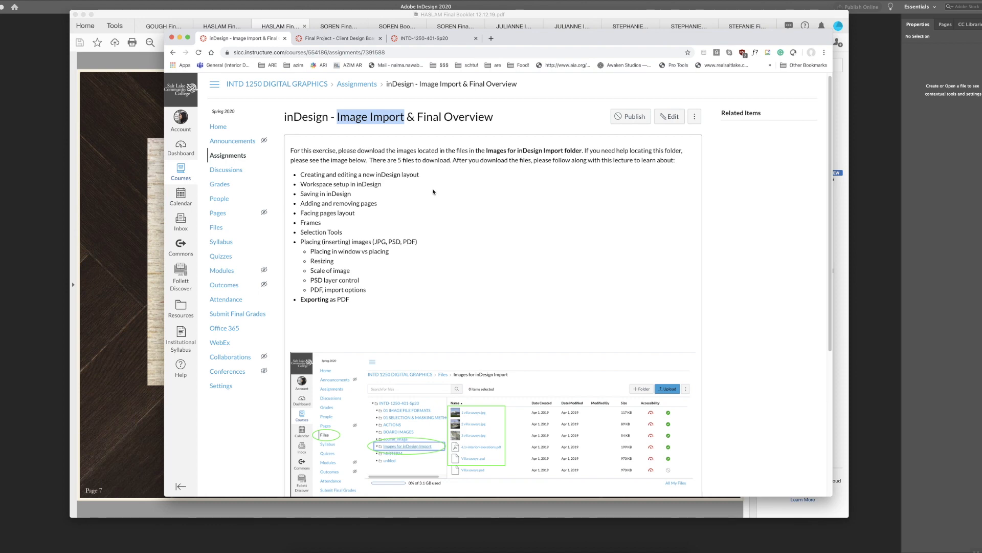
Highlight the list of lecture topics from "Creating and editing a new inDesign layout" to "Exporting as PDF", and clear the highlight.
click(304, 176)
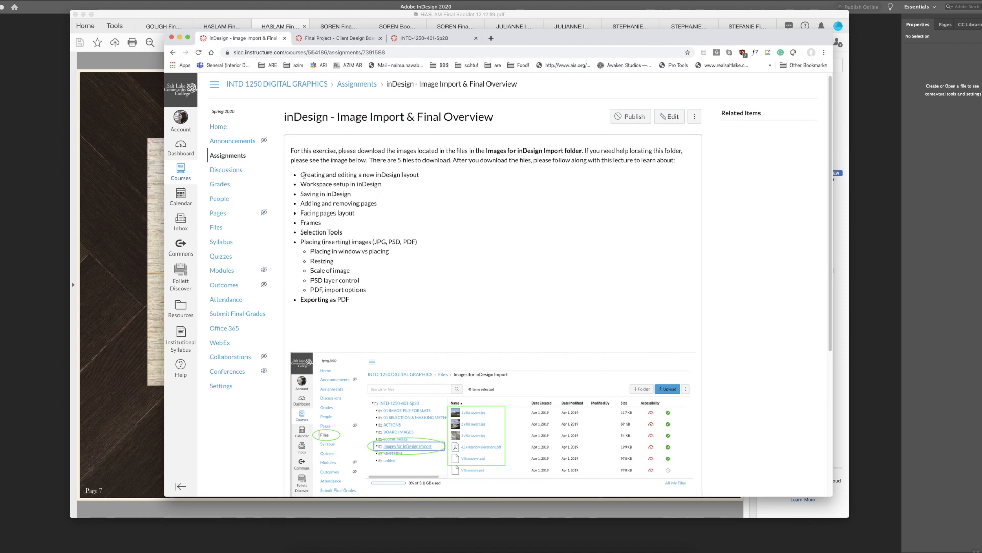
drag(302, 175, 351, 310)
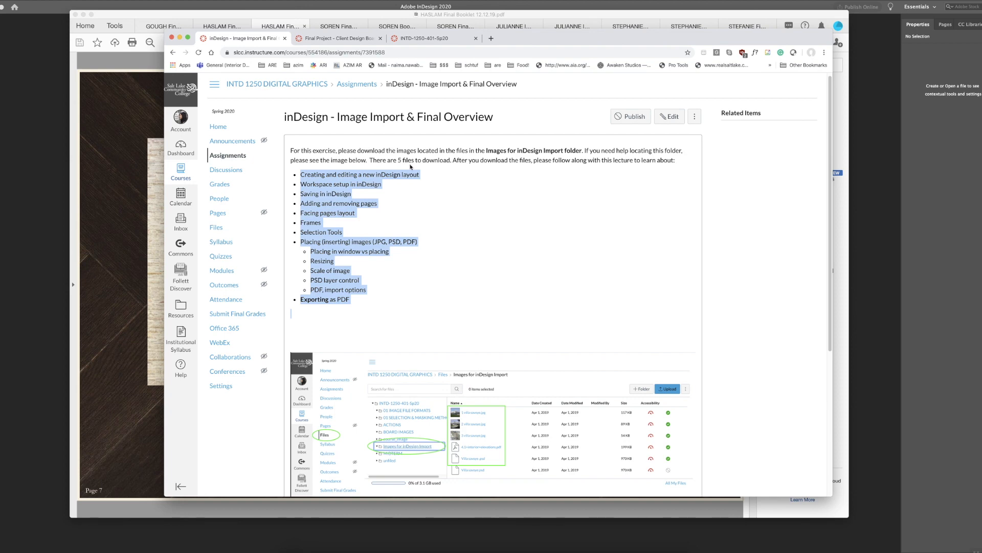
click(475, 204)
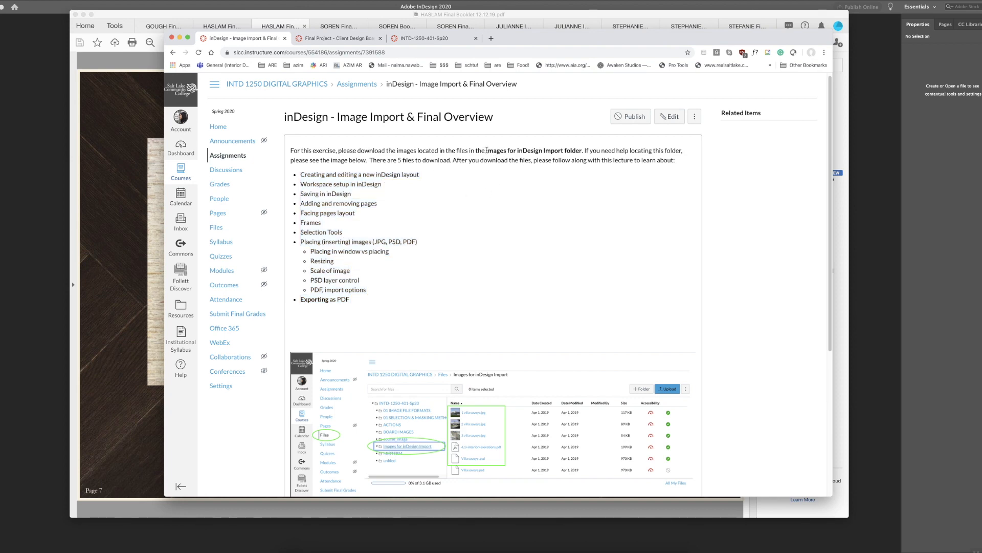
Highlight "Images for inDesign Import folder" in the instructions and examine the screenshot showing where its files are located.
drag(487, 150, 585, 148)
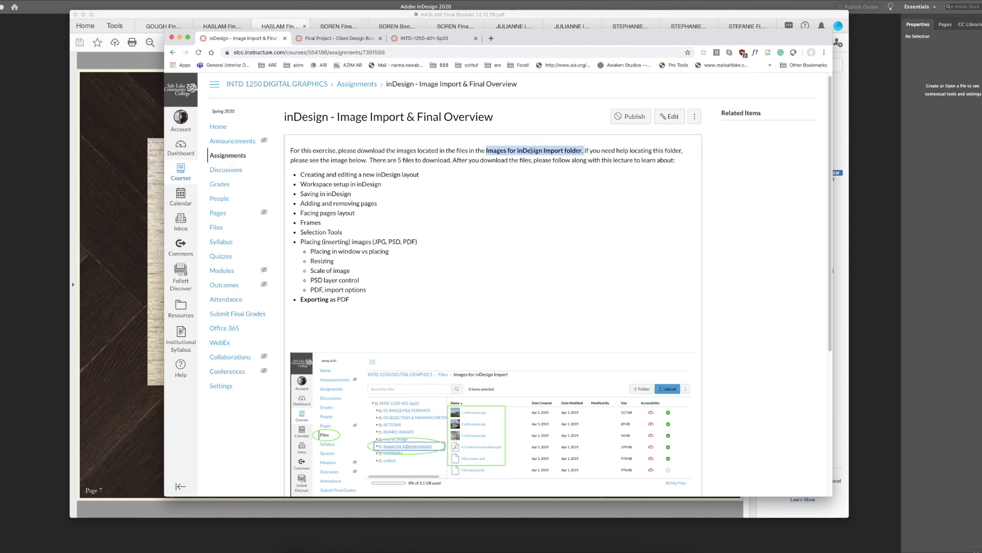
scroll(541, 226, down, 5)
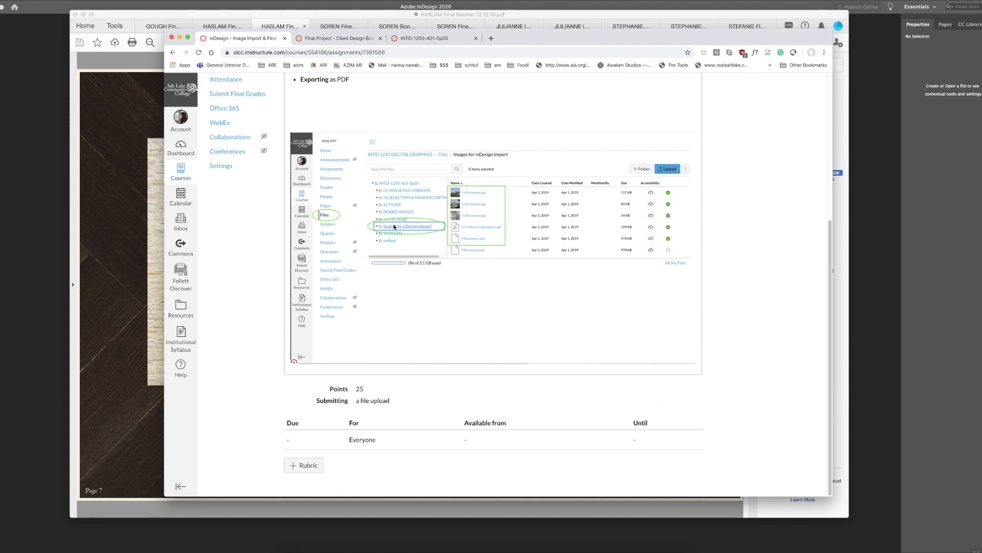
scroll(467, 301, up, 3)
scroll(467, 301, up, 3)
Go to the INTD-1250-401-Sp20 course files and open the "Images for inDesign Import" folder.
click(287, 88)
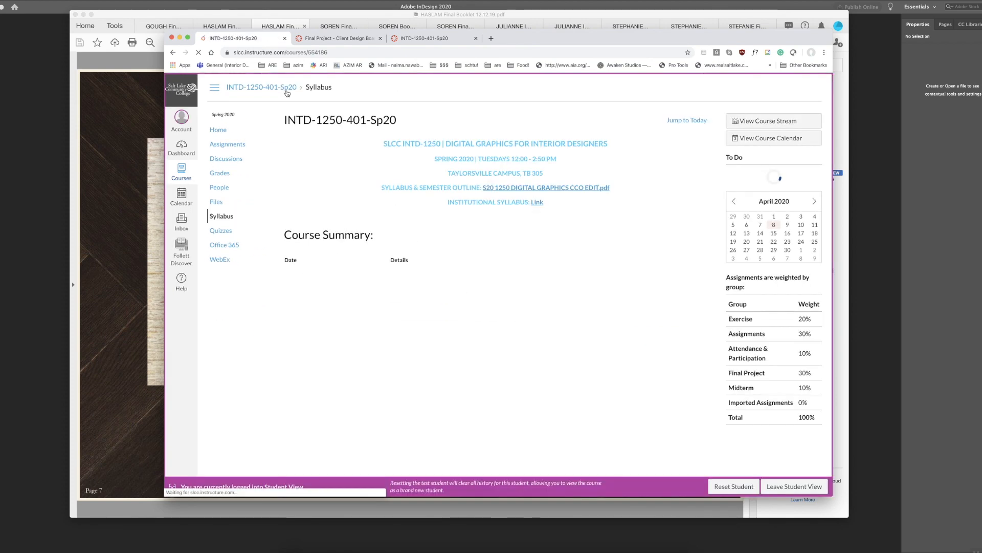
click(216, 203)
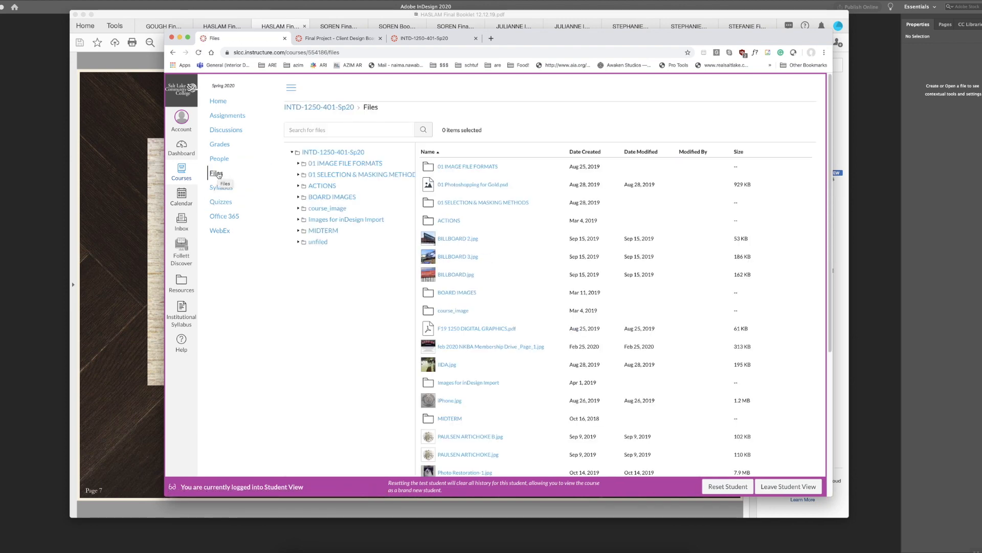
click(338, 220)
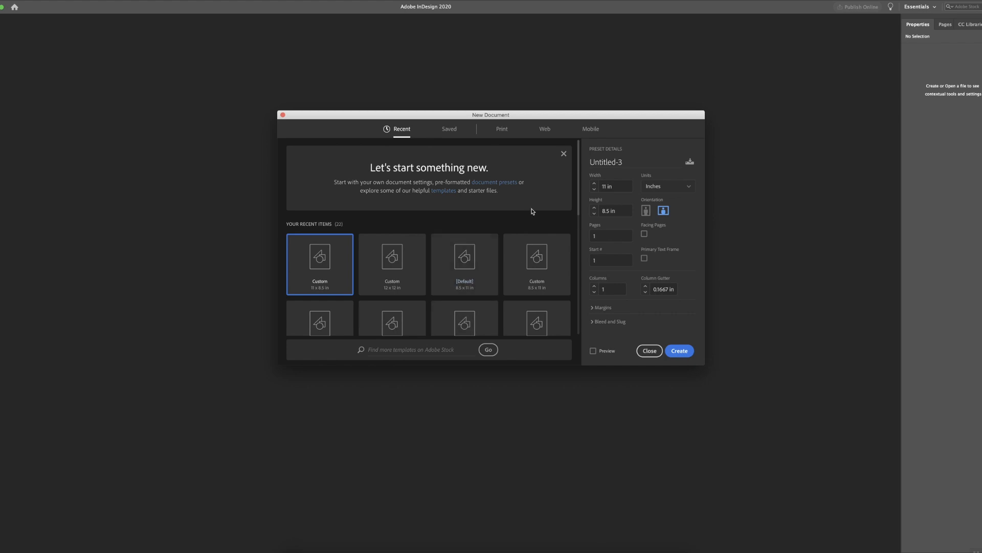
Enlarge and reposition InDesign's New Document dialog, and compare the print, mobile and web presets.
drag(705, 364, 839, 456)
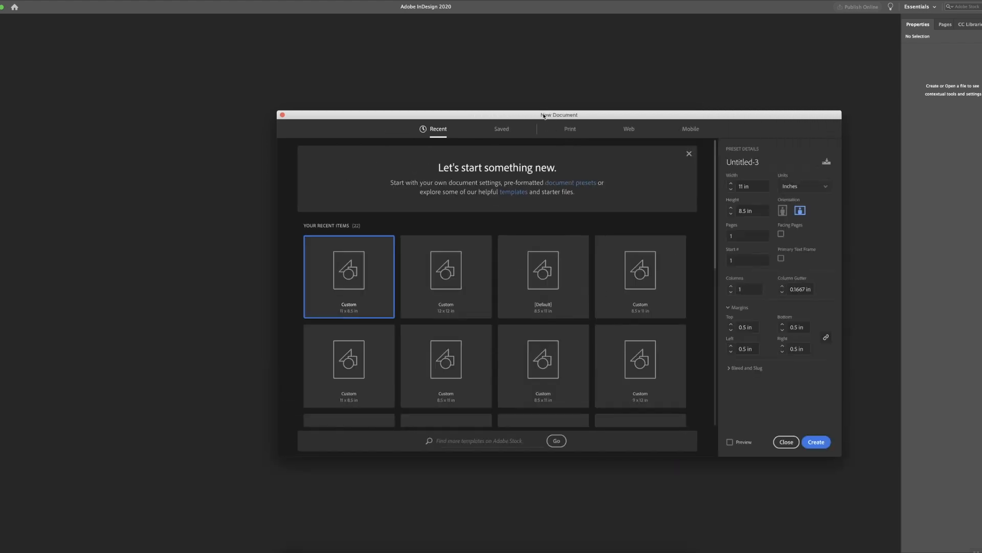
drag(545, 115, 422, 84)
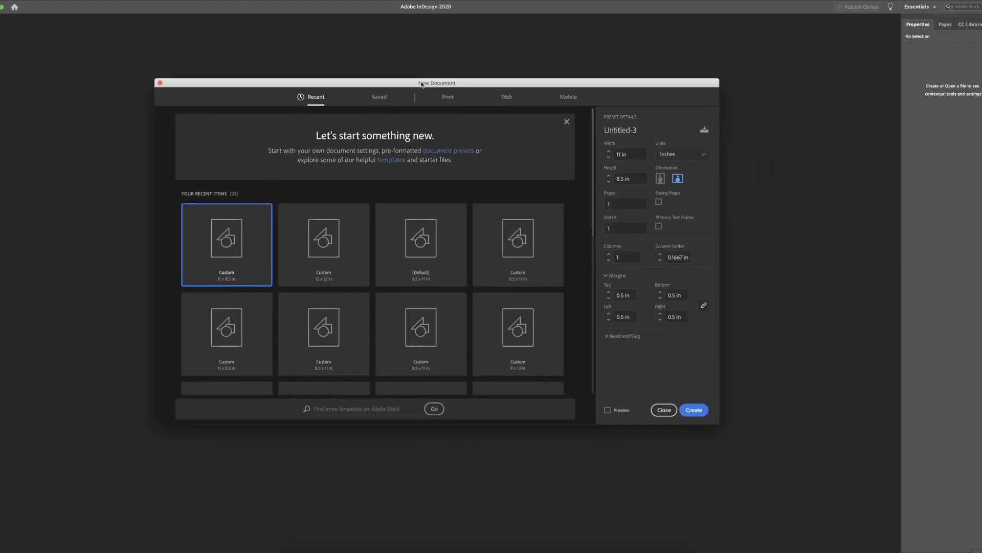
click(445, 98)
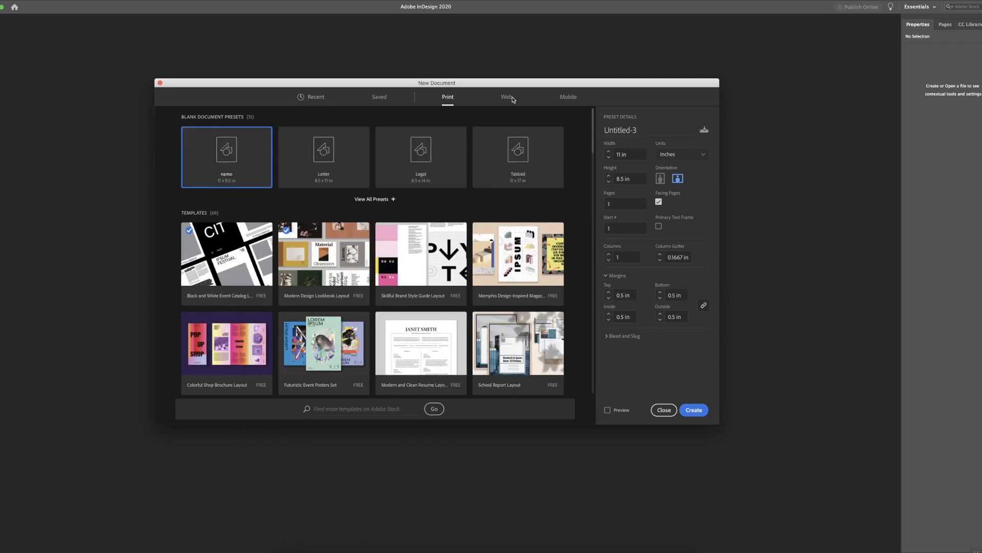
click(577, 100)
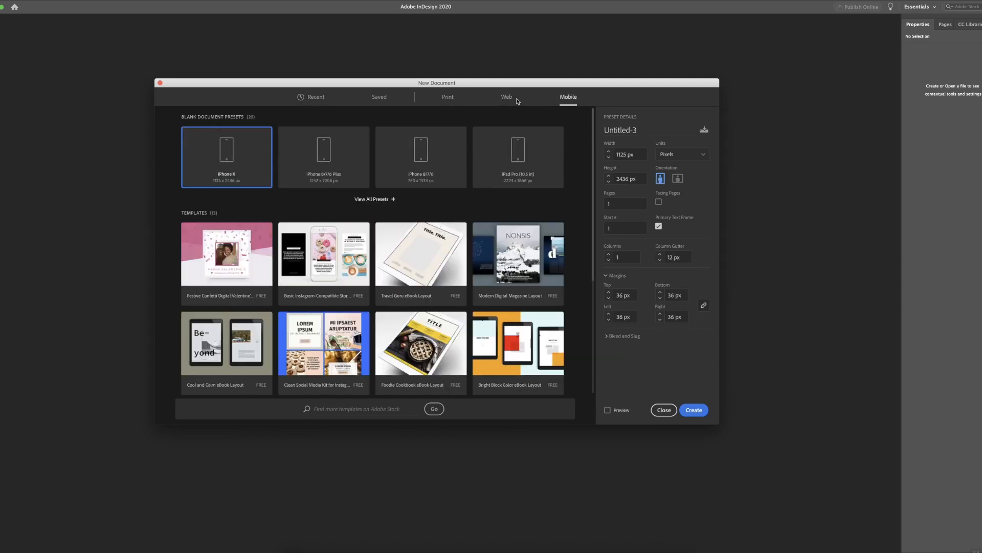
click(505, 99)
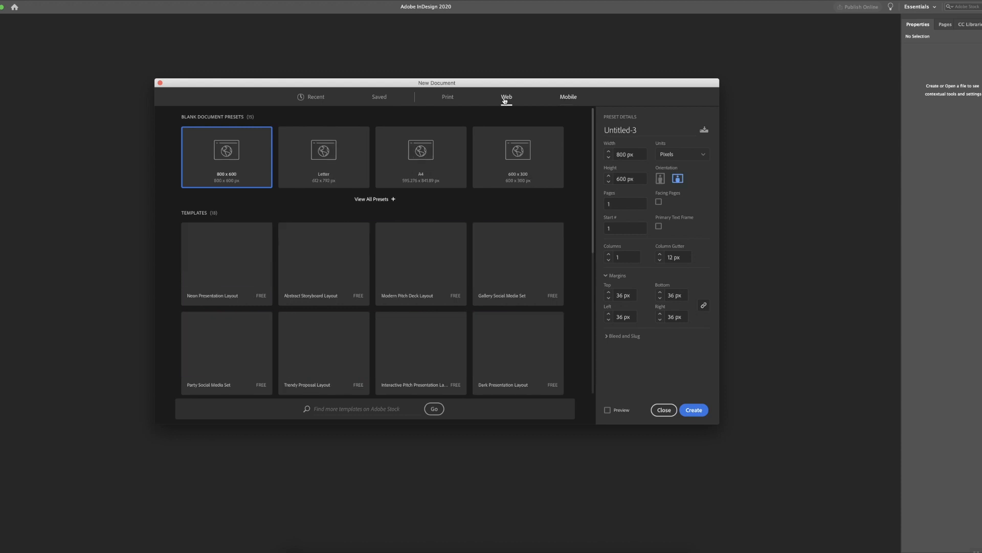
Show all blank print presets and choose the "tabloid wide" 17 x 11 in preset.
click(450, 99)
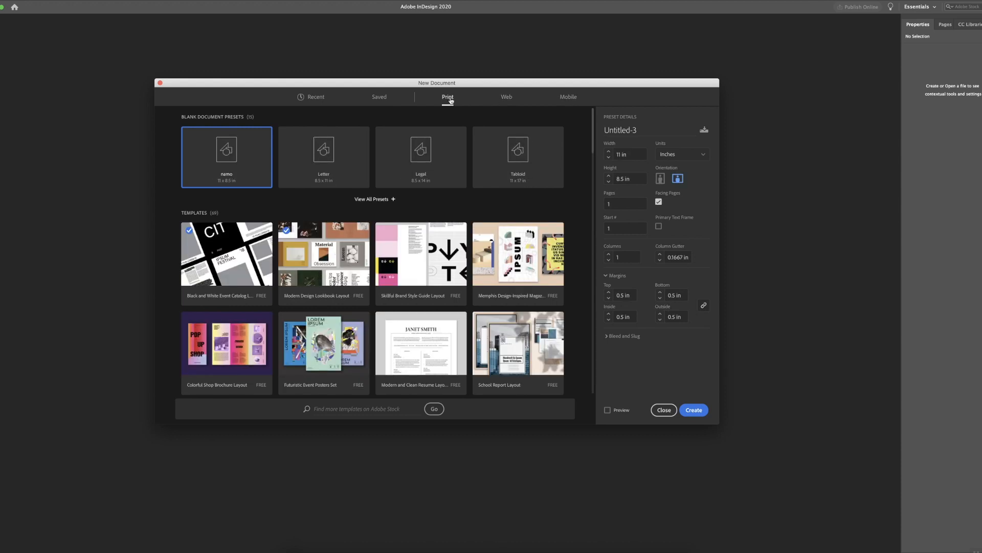
click(367, 201)
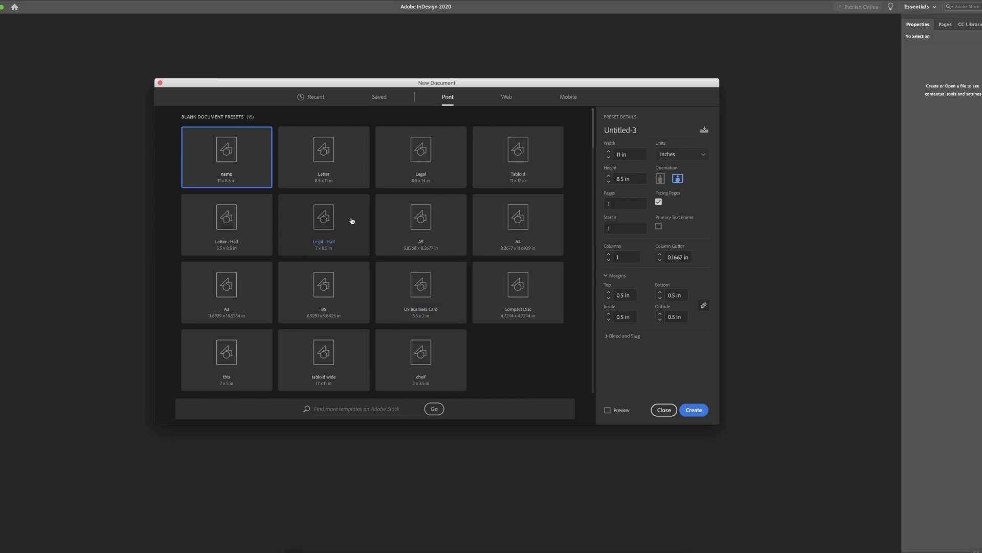
click(322, 353)
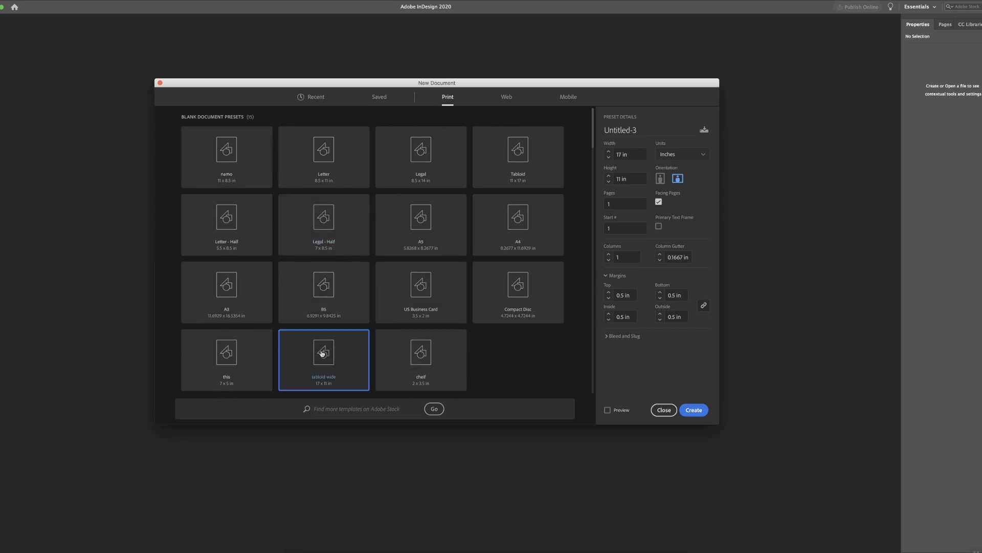
Try a custom document size of 36 in wide by 24 in high, and toggle Facing Pages on and off.
click(616, 155)
double_click(614, 153)
text(36)
double_click(635, 177)
text(24)
click(659, 203)
click(659, 203)
click(659, 204)
click(659, 203)
Set the document to 17 in wide by 11 in high and try portrait orientation before settling on landscape.
triple_click(630, 154)
text(17)
key(Tab)
text(11)
triple_click(641, 155)
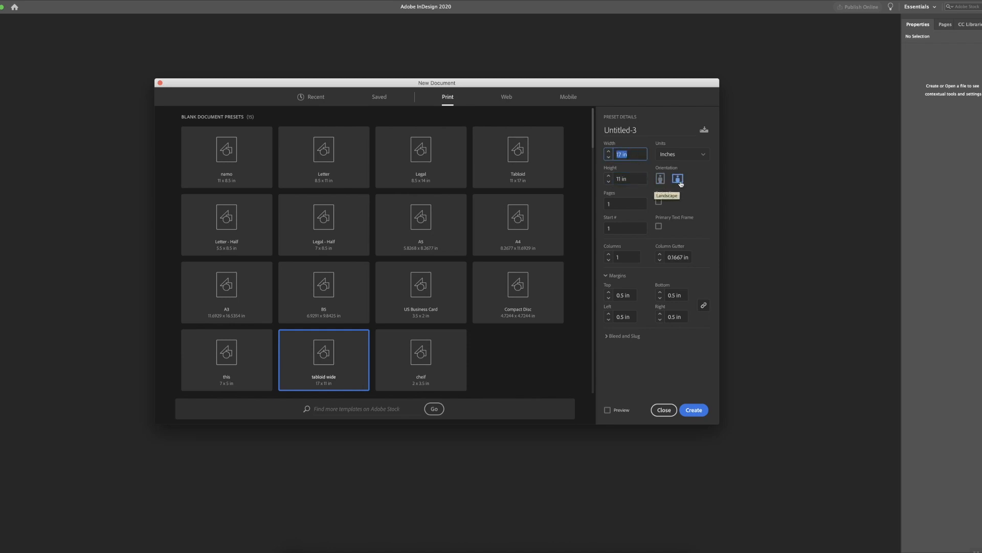
click(661, 182)
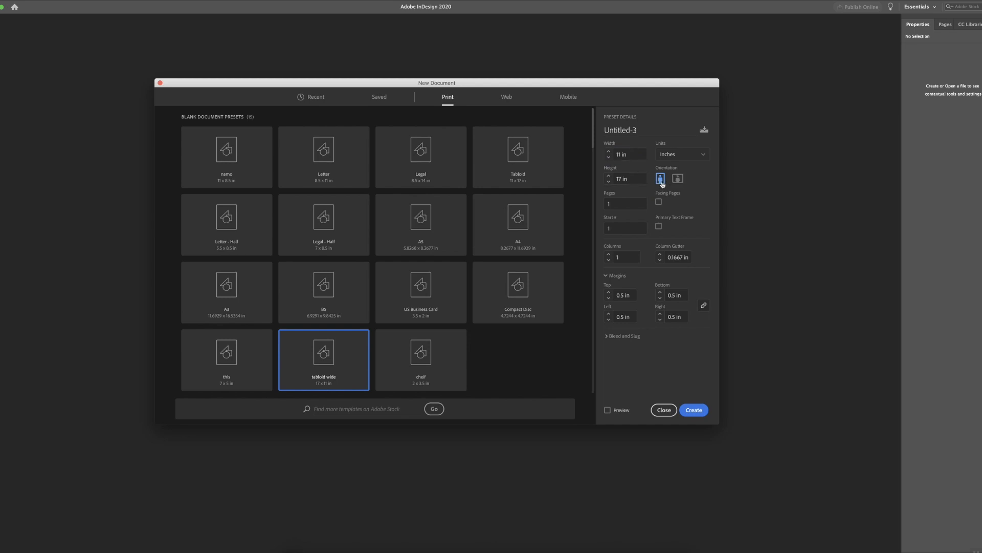
click(680, 181)
Create the 17 x 11 in landscape document with Facing Pages enabled, and show its page overview.
click(659, 202)
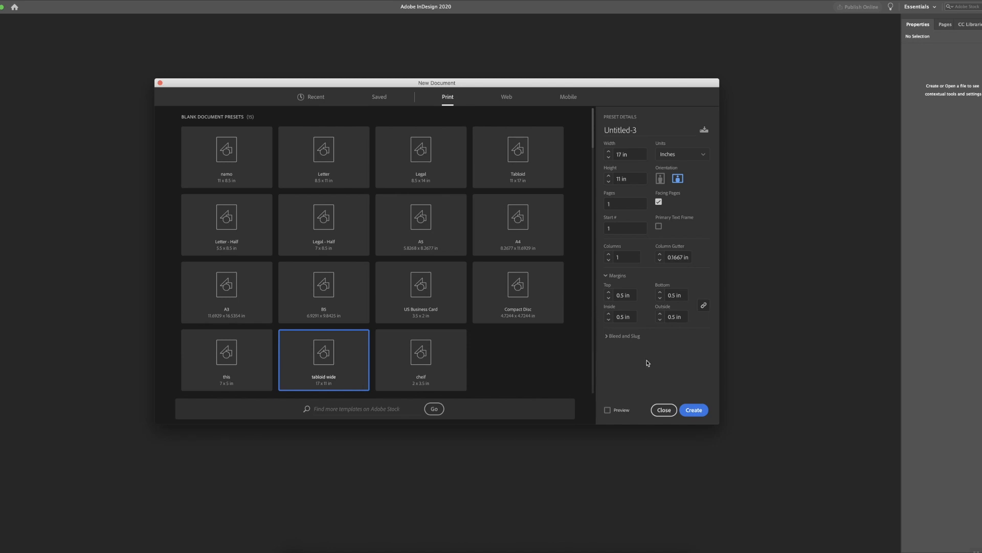
click(693, 412)
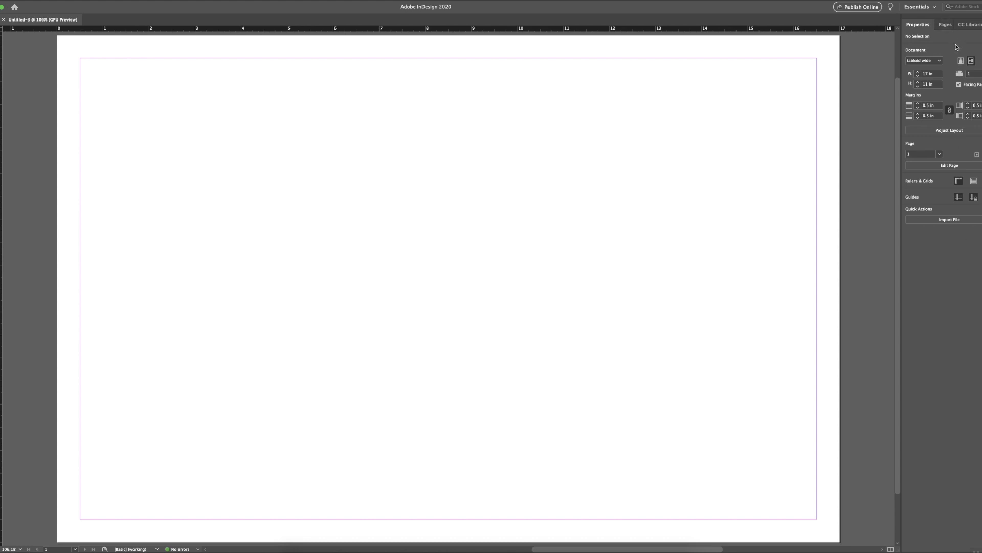
click(945, 24)
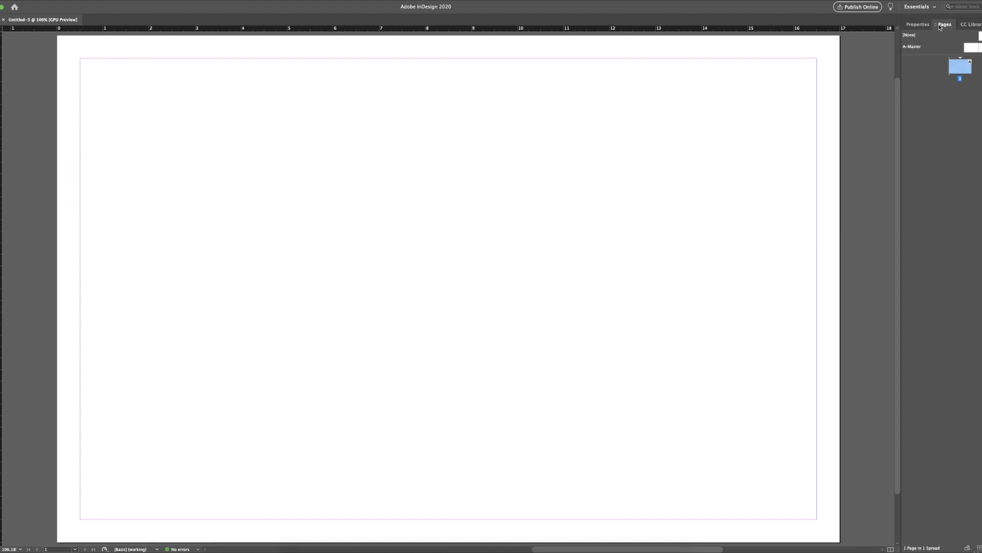
View the Properties and Pages panels in turn, and collapse the panel dock to icons.
click(918, 24)
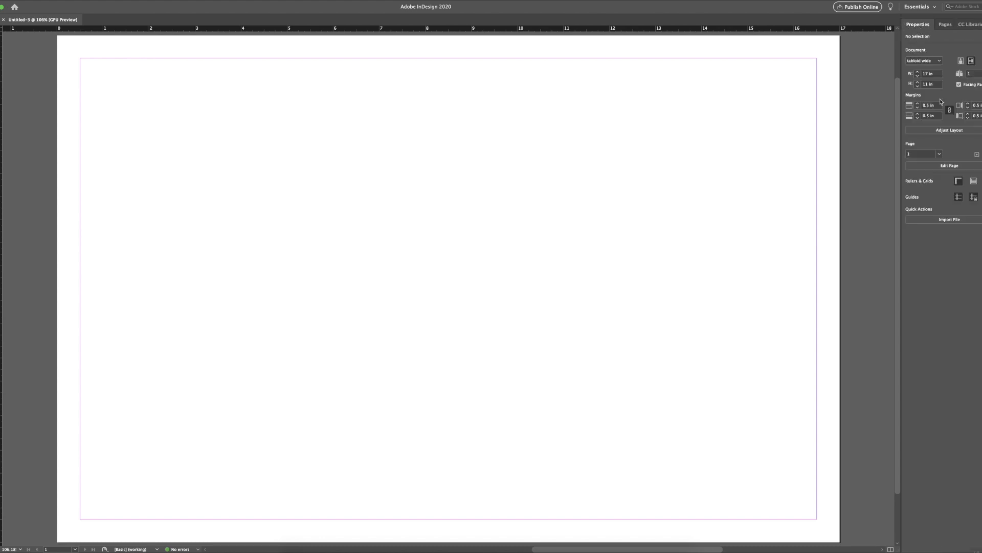
click(945, 24)
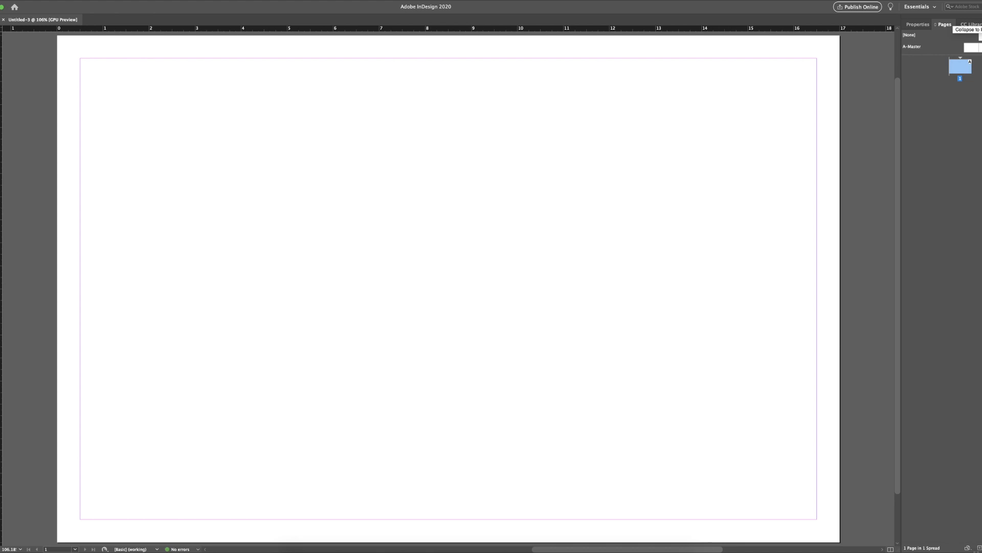
click(979, 22)
click(979, 22)
click(979, 21)
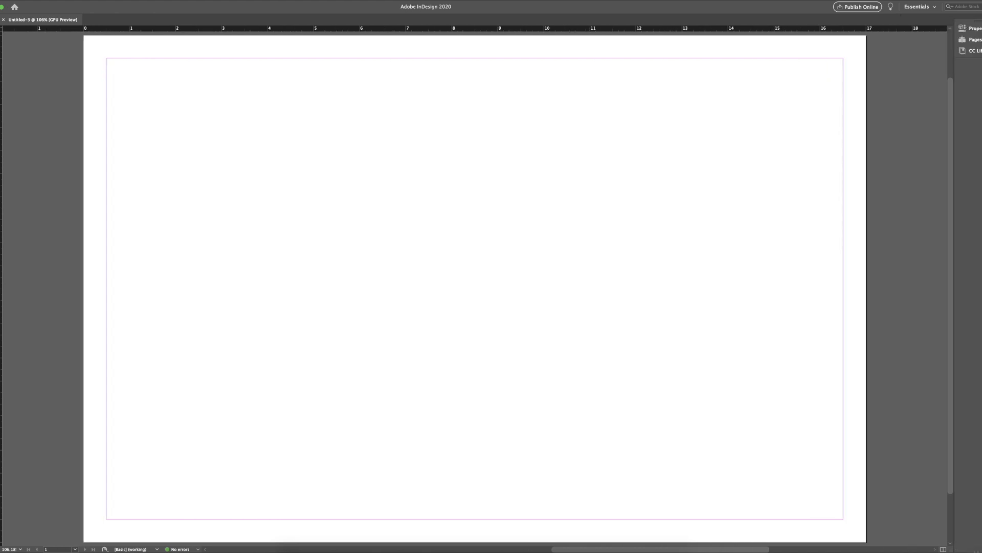
click(979, 21)
click(979, 21)
Float the Pages panel beside the page, and undock and redock the Properties and CC Libraries group.
drag(974, 43, 815, 79)
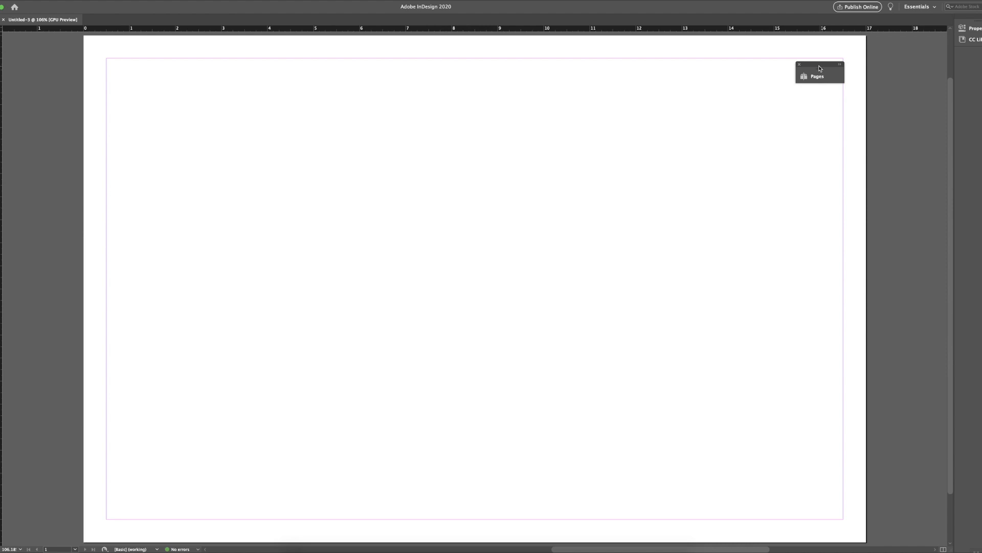
drag(819, 66, 912, 344)
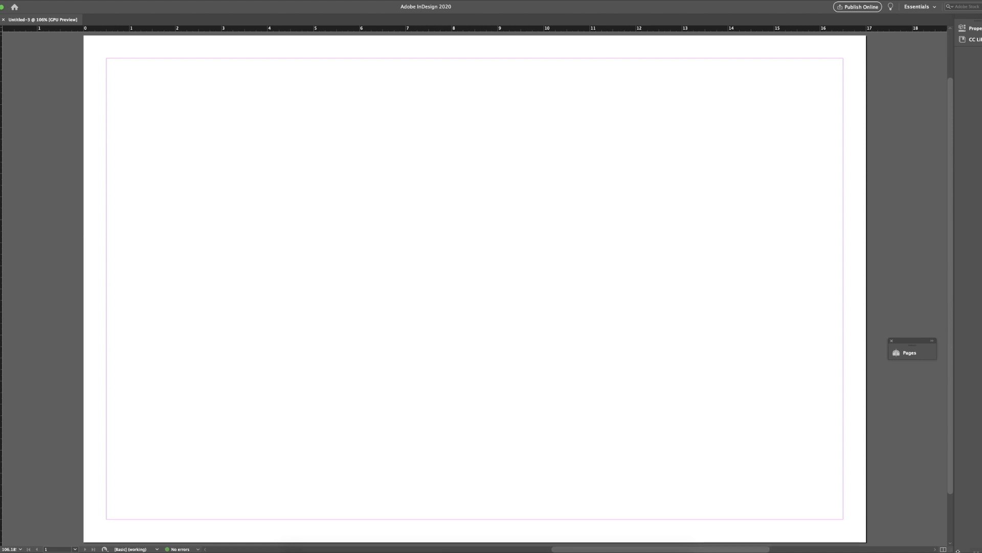
drag(909, 342, 887, 389)
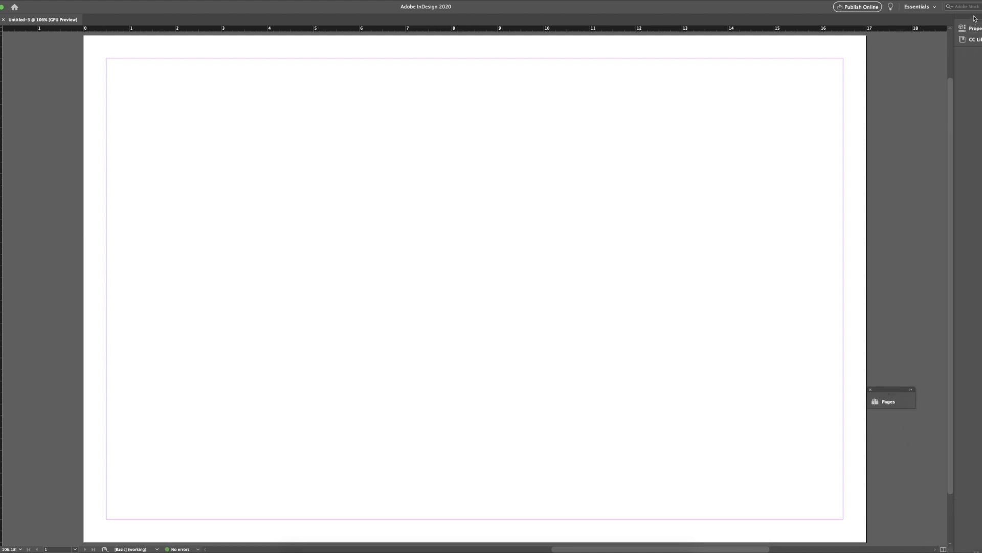
drag(975, 21, 682, 95)
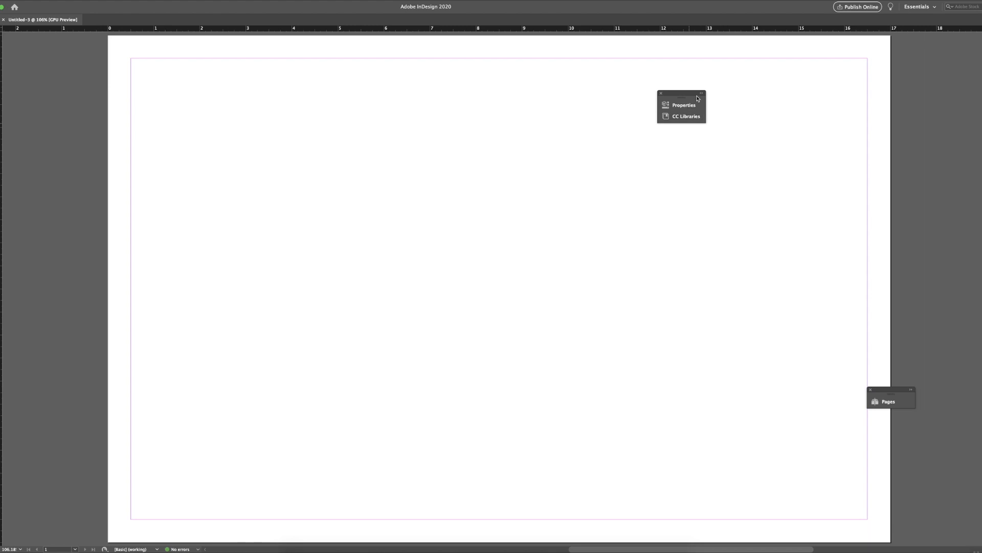
drag(695, 93, 981, 33)
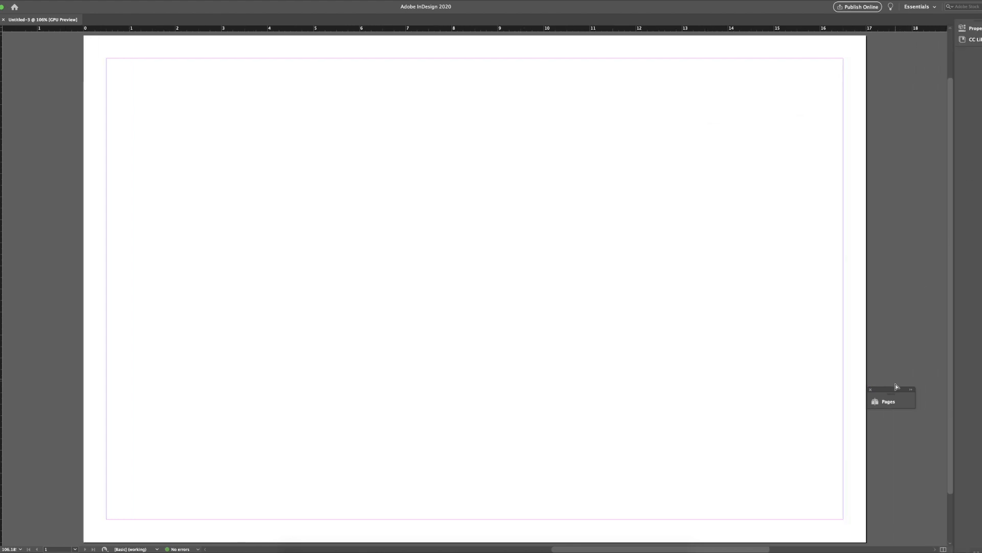
Dock the floating Pages panel above the Properties and CC Libraries group, and open and collapse it.
drag(891, 390, 980, 18)
click(980, 29)
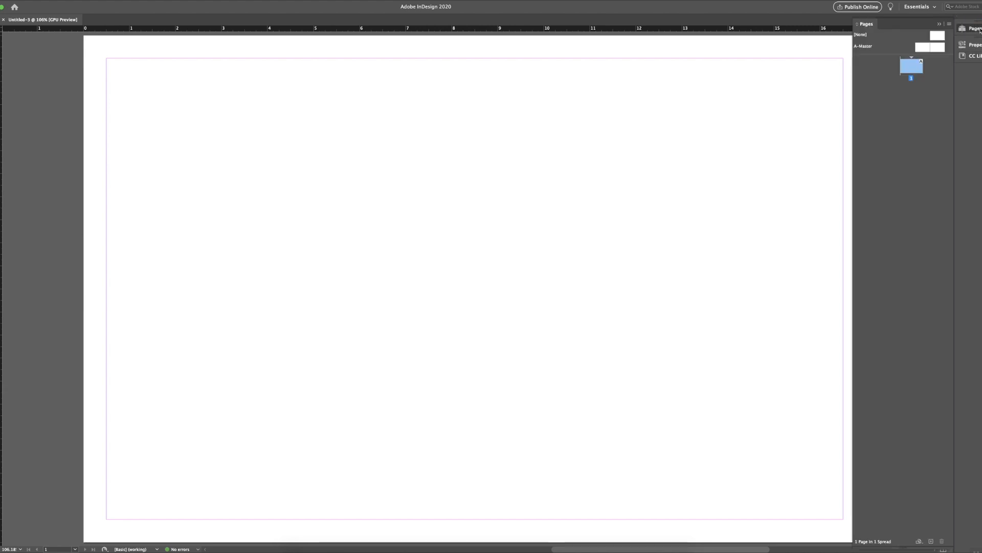
click(939, 23)
Place the Pages panel in its own dock column, and open it before pulling it back out as a floating panel.
drag(978, 35, 953, 454)
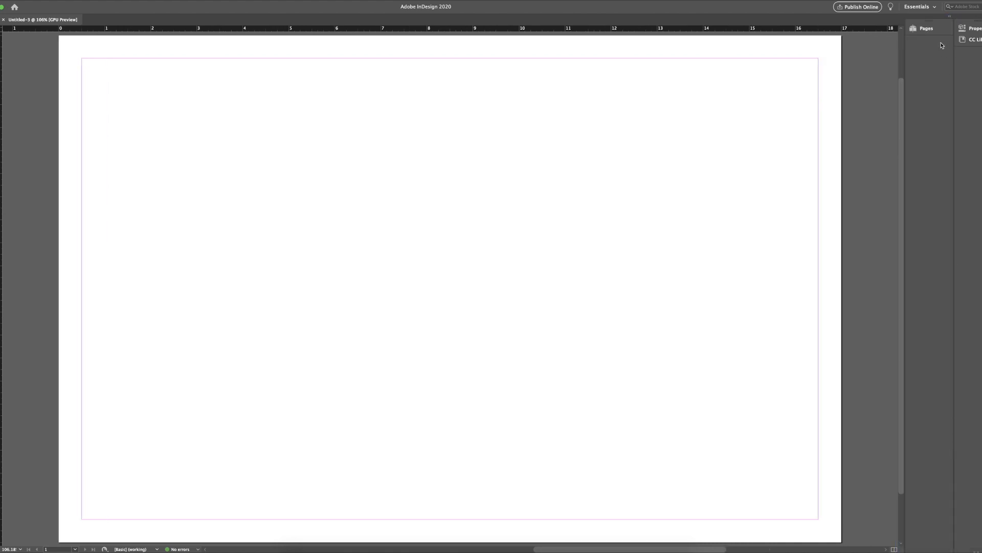
click(932, 30)
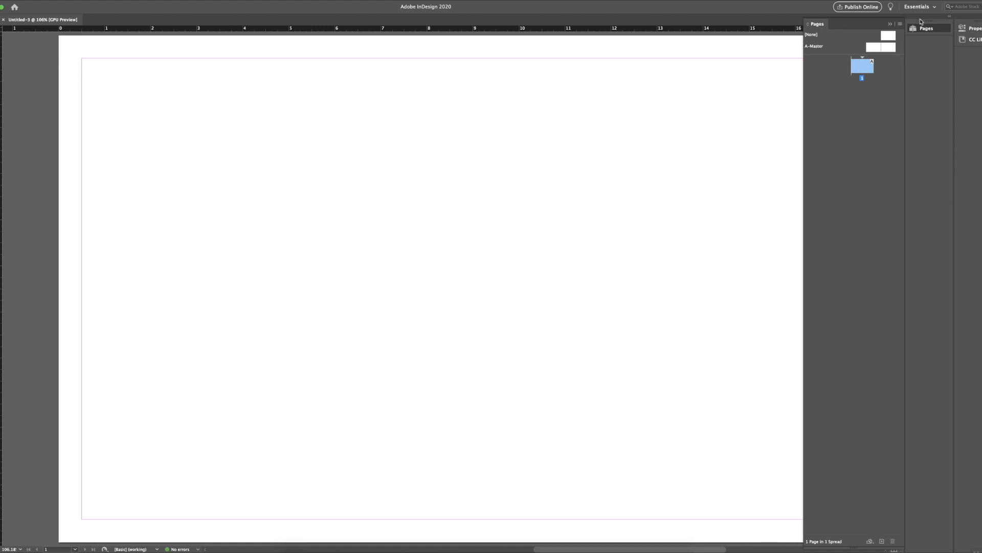
drag(928, 24, 851, 60)
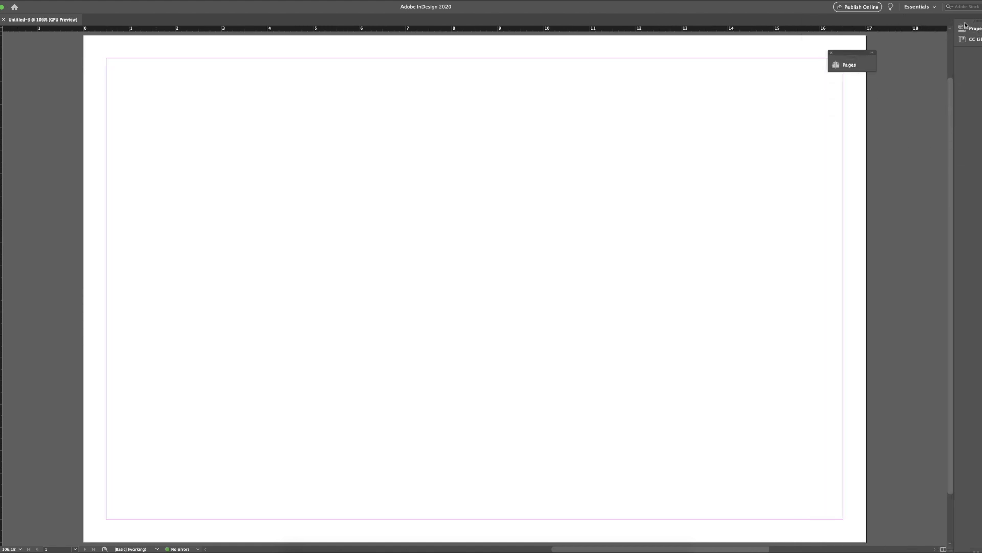
Undock the Properties and CC Libraries group, widen it so its labels are readable, and dock it again.
drag(969, 23, 616, 93)
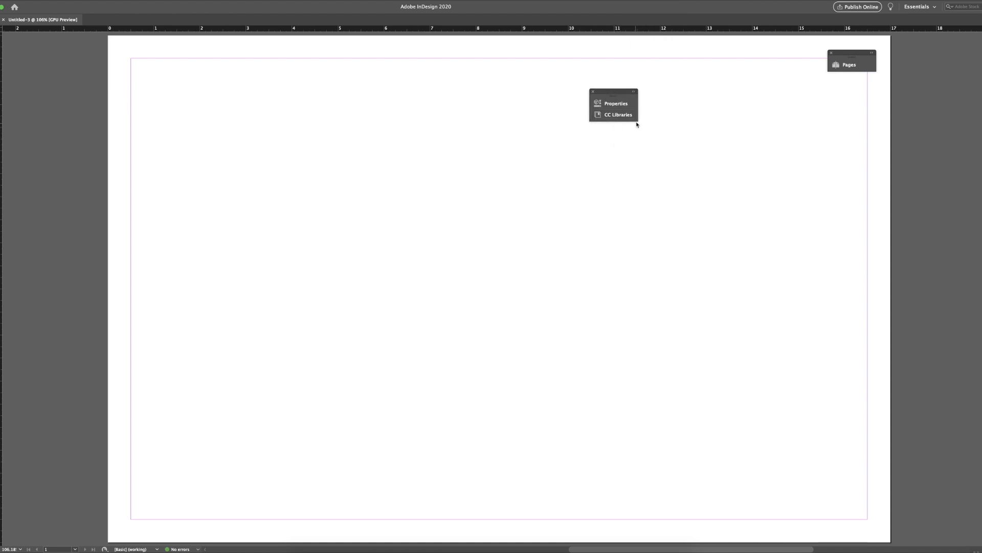
drag(637, 119, 657, 144)
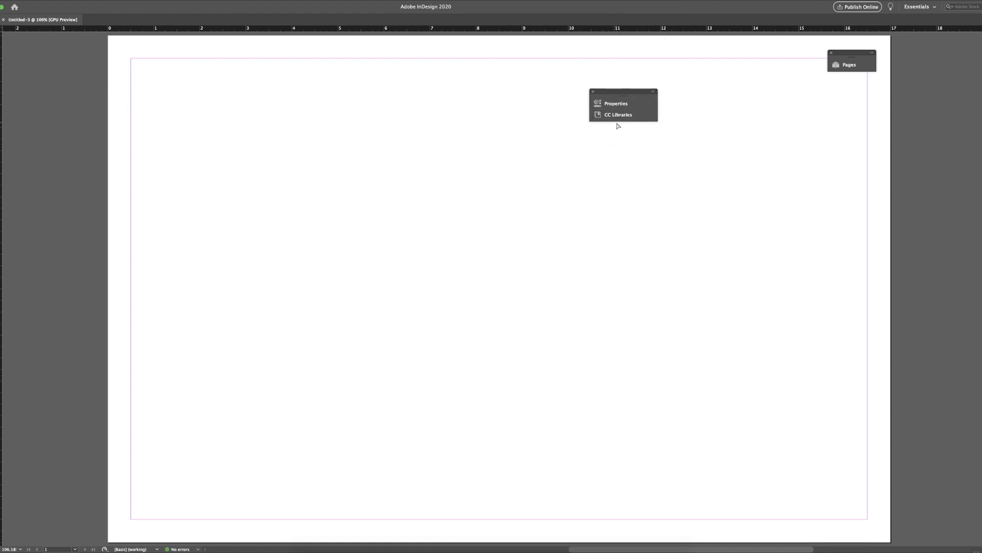
drag(626, 92, 981, 36)
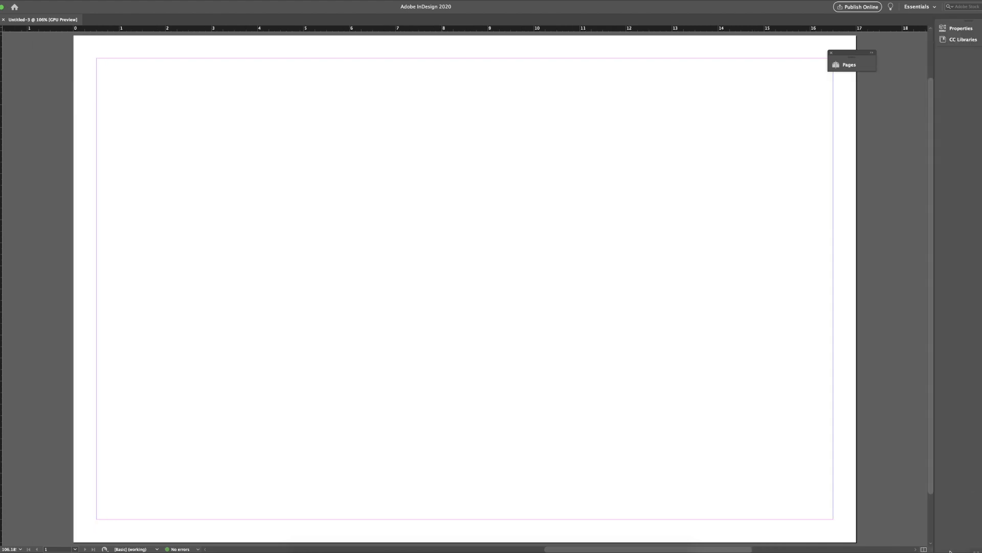
Dock the Pages panel below the Properties and CC Libraries group, adjusting the application window's height, and expand the dock.
drag(951, 510, 956, 537)
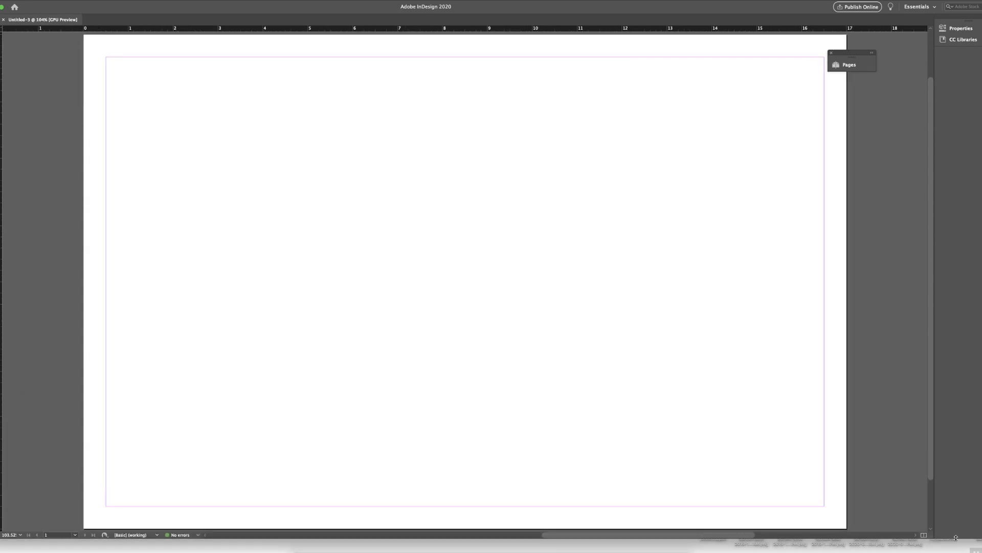
drag(853, 67, 815, 352)
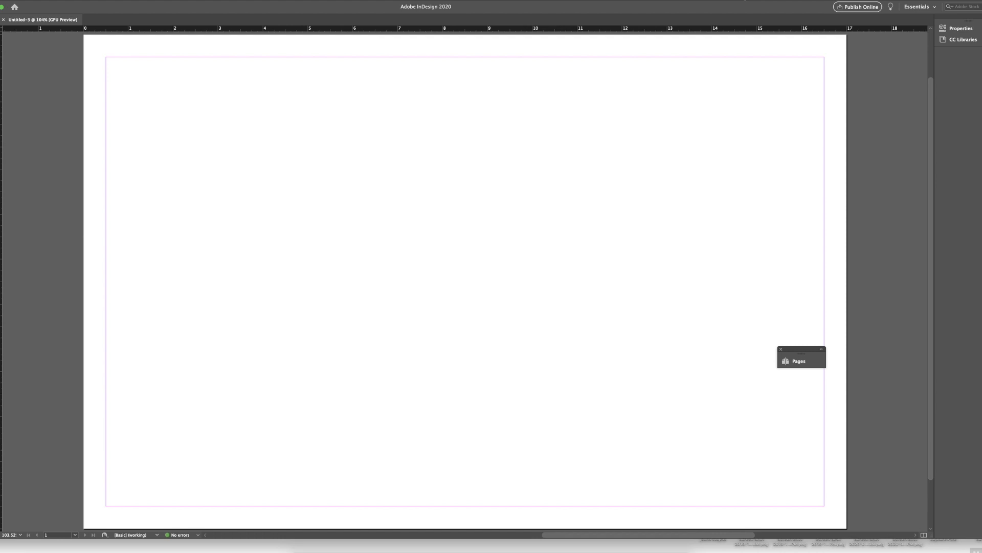
click(745, 0)
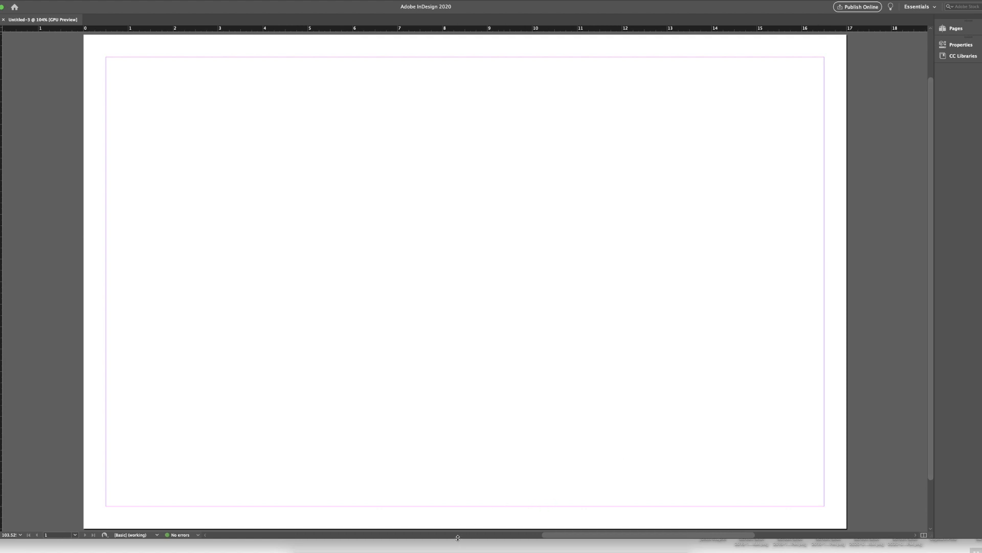
drag(457, 537, 457, 550)
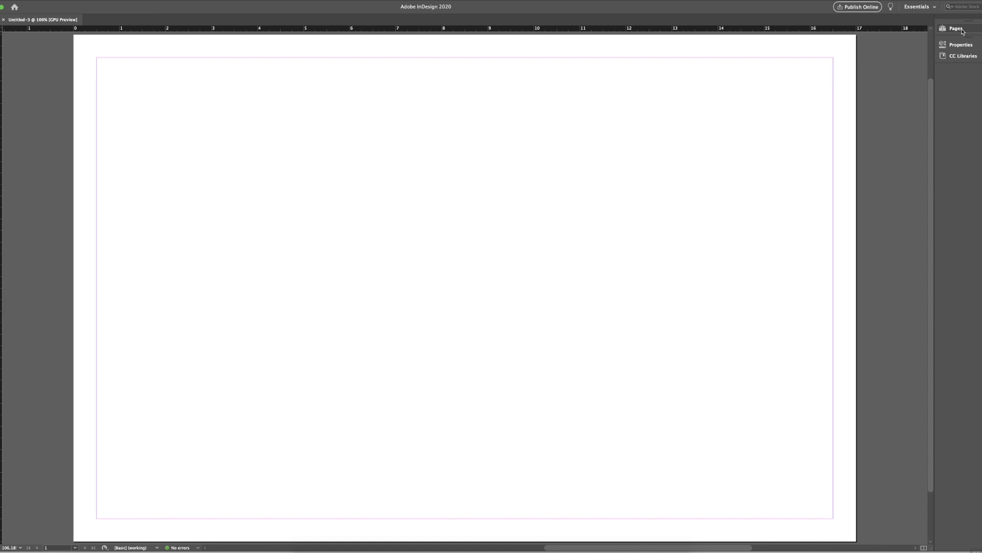
drag(962, 32, 956, 60)
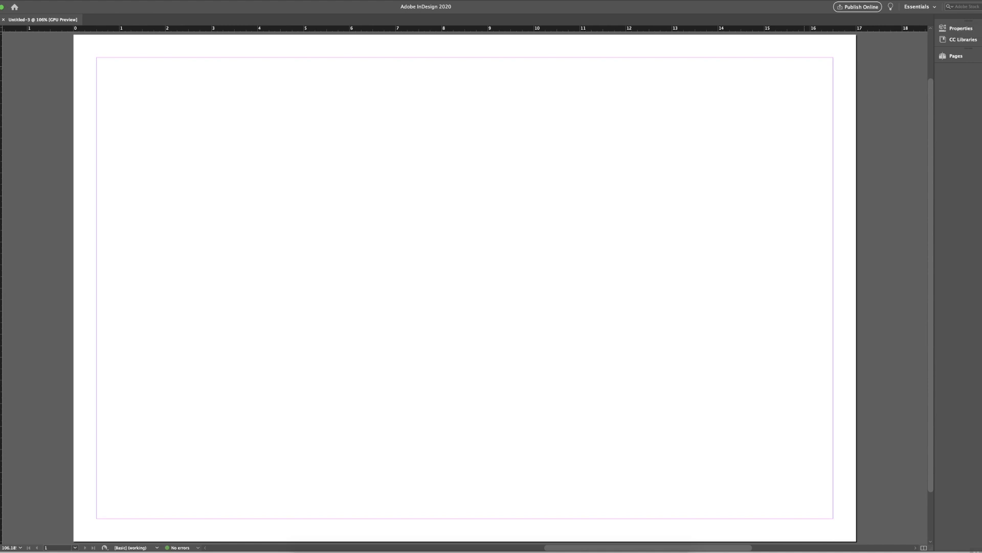
click(958, 20)
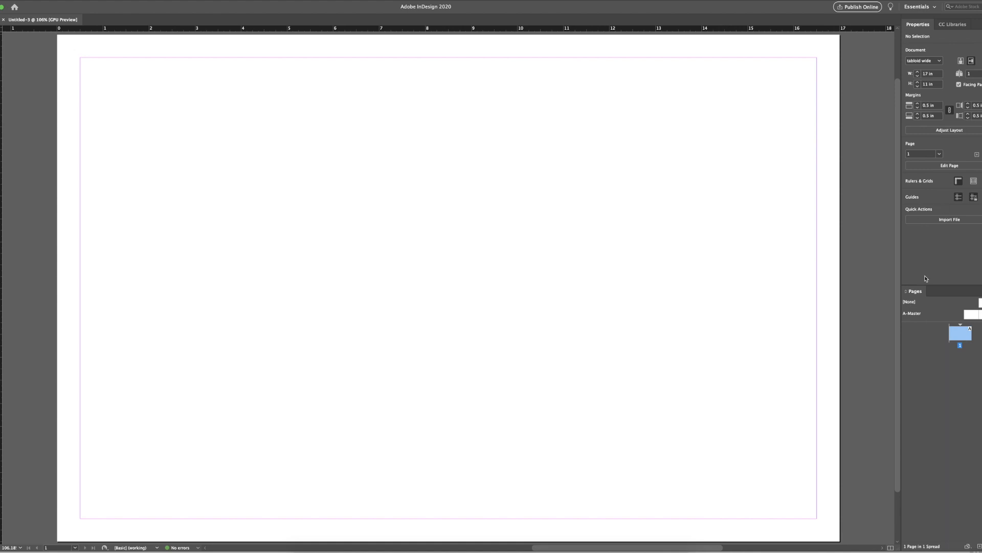
Group the Pages panel with Properties and CC Libraries, and switch back and forth between the three panels.
drag(919, 290, 975, 28)
click(918, 27)
click(948, 27)
click(976, 26)
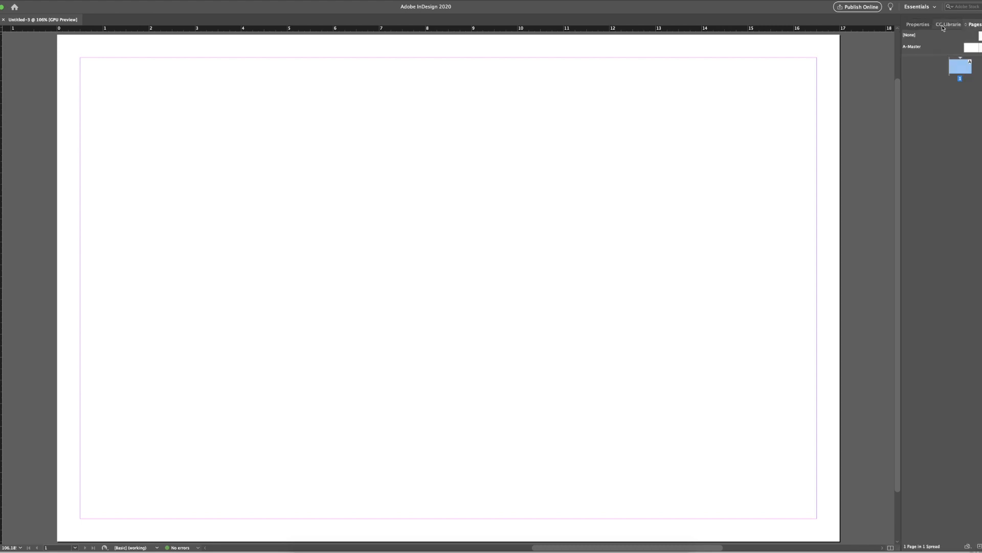
click(922, 25)
click(949, 25)
click(976, 25)
click(948, 24)
click(914, 25)
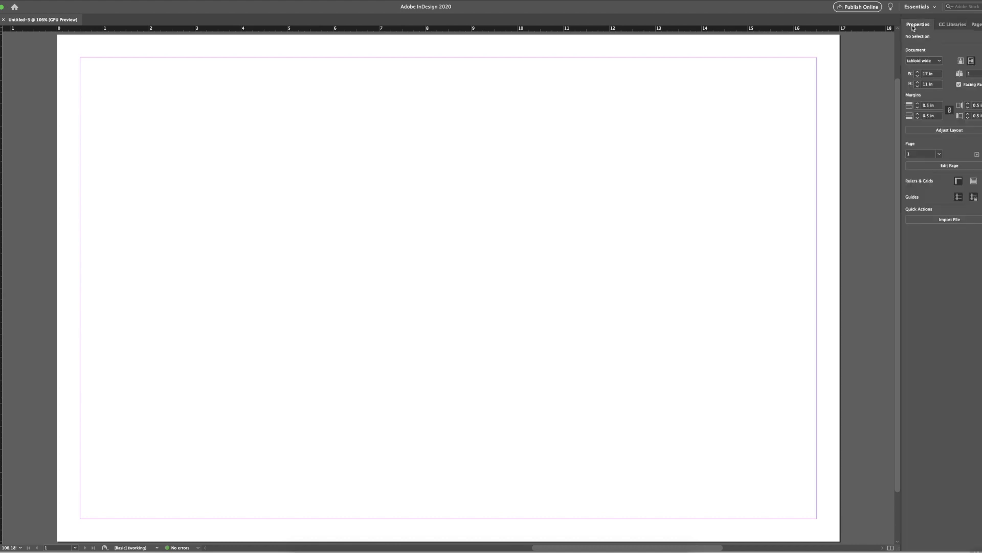
click(976, 25)
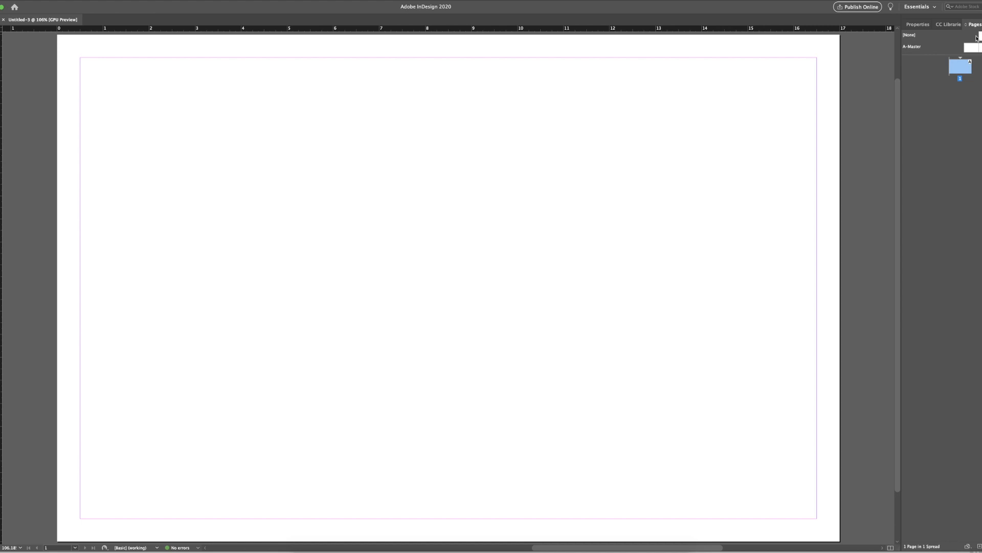
Separate the Pages panel into its own group below the others, and show Properties in the upper group.
drag(976, 25, 919, 546)
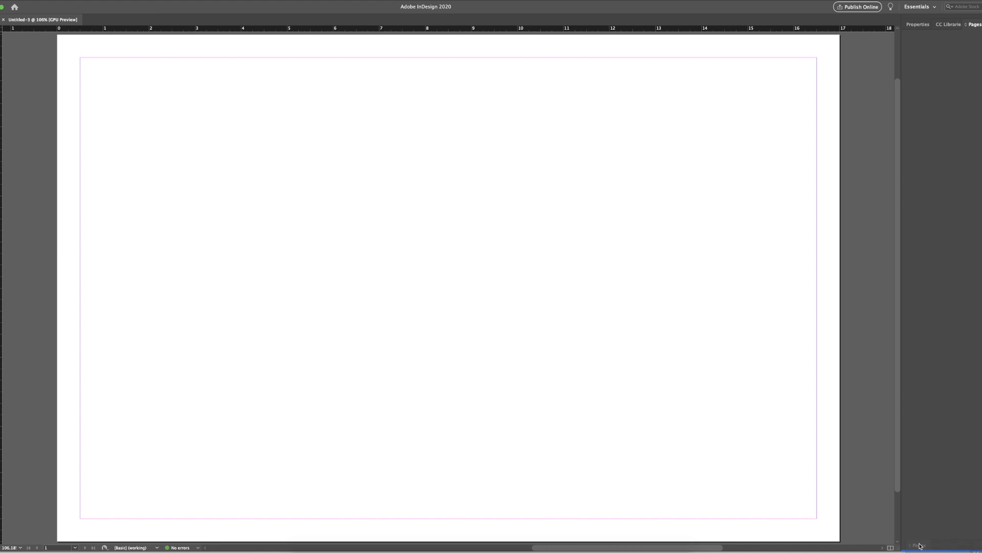
drag(919, 546, 920, 547)
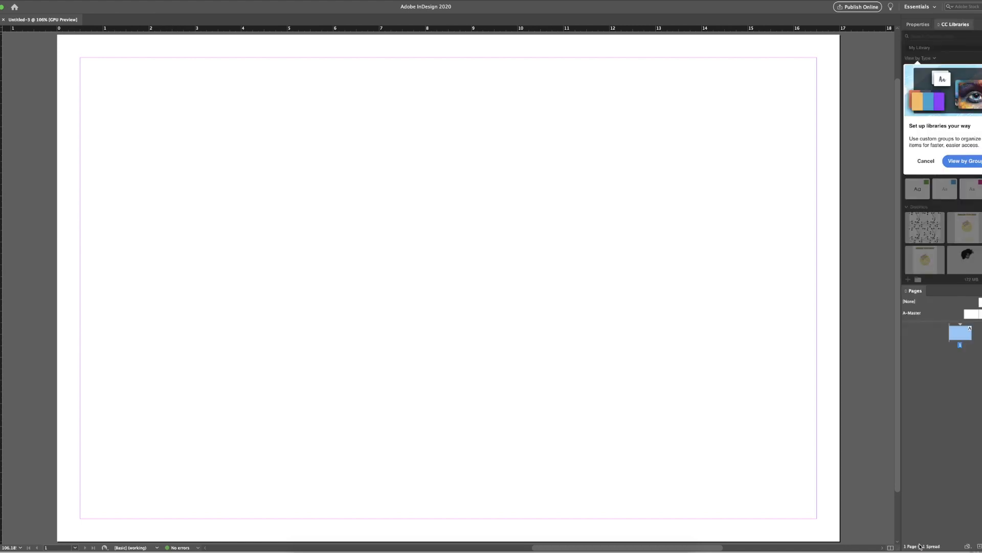
click(916, 27)
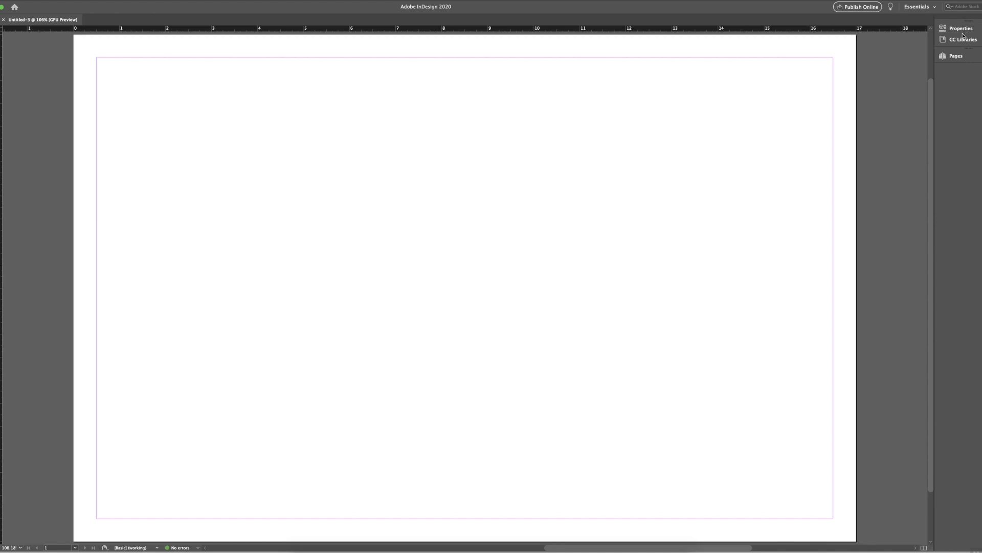
View the Properties and Pages panels alternately from the collapsed dock.
click(961, 30)
click(957, 56)
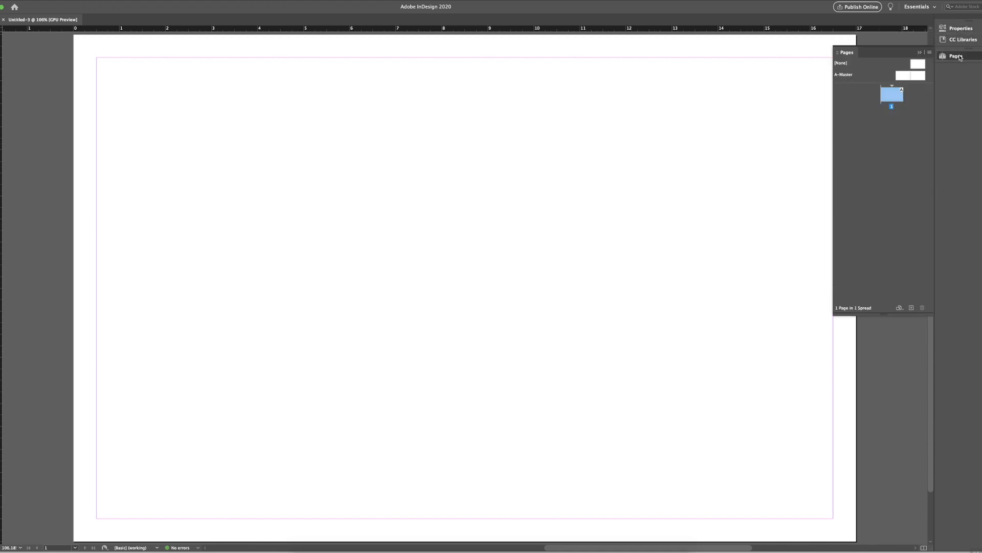
click(962, 30)
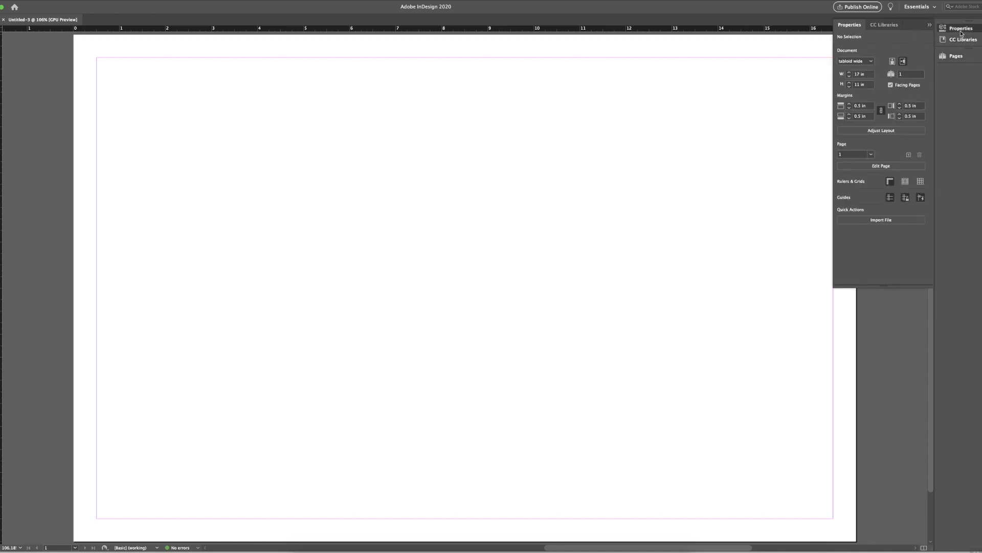
click(957, 56)
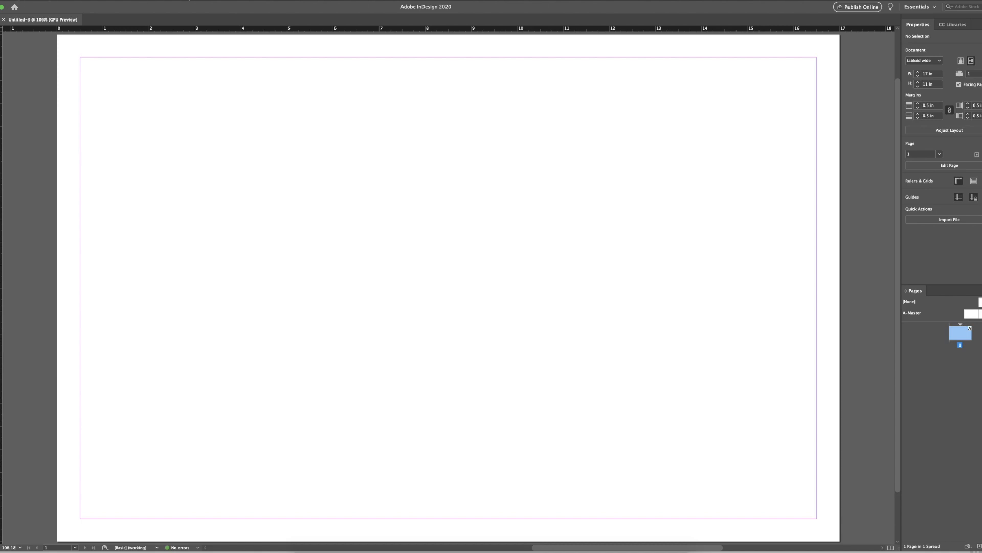
Review the list of available panels, including the Type & Tables ones, and the file saving commands.
click(189, 0)
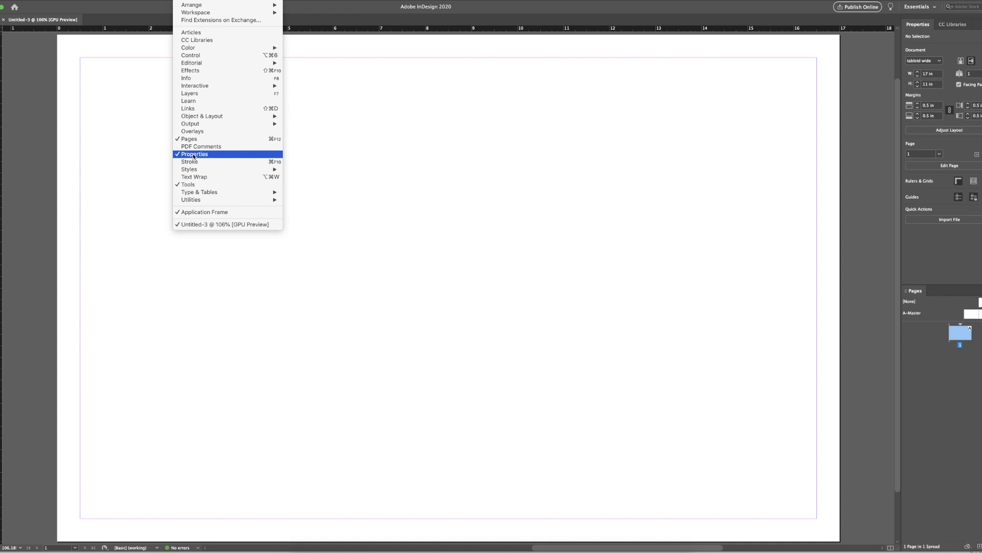
mouse_move(201, 193)
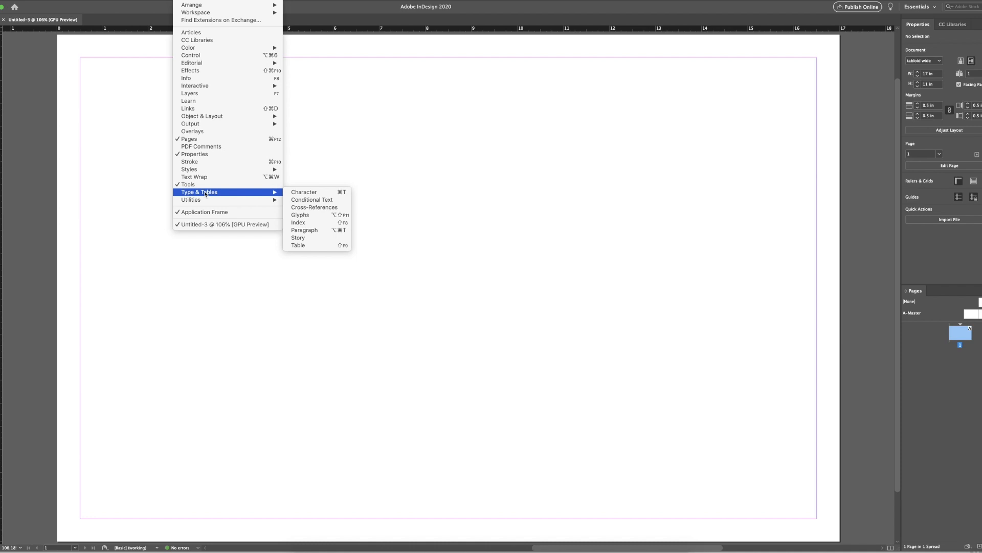
click(935, 278)
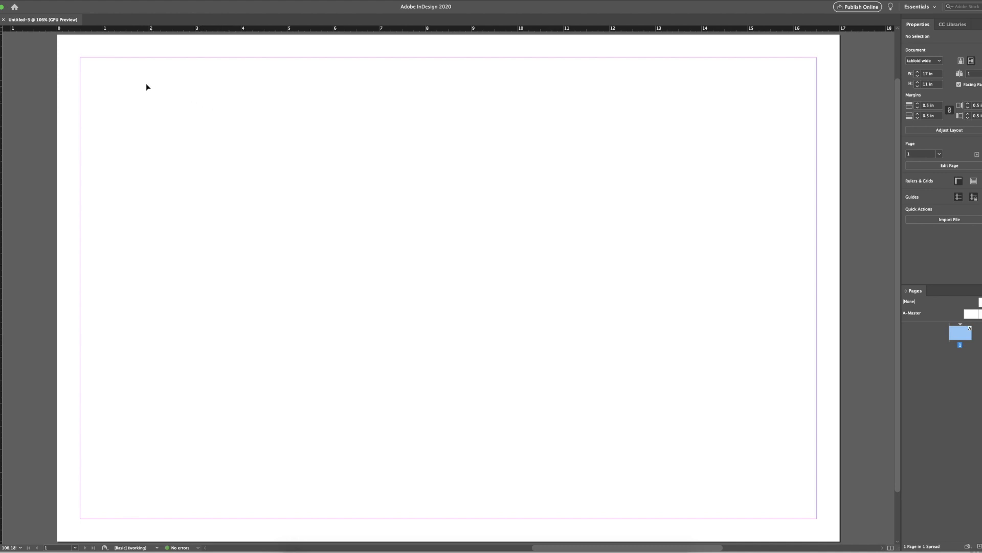
click(38, 0)
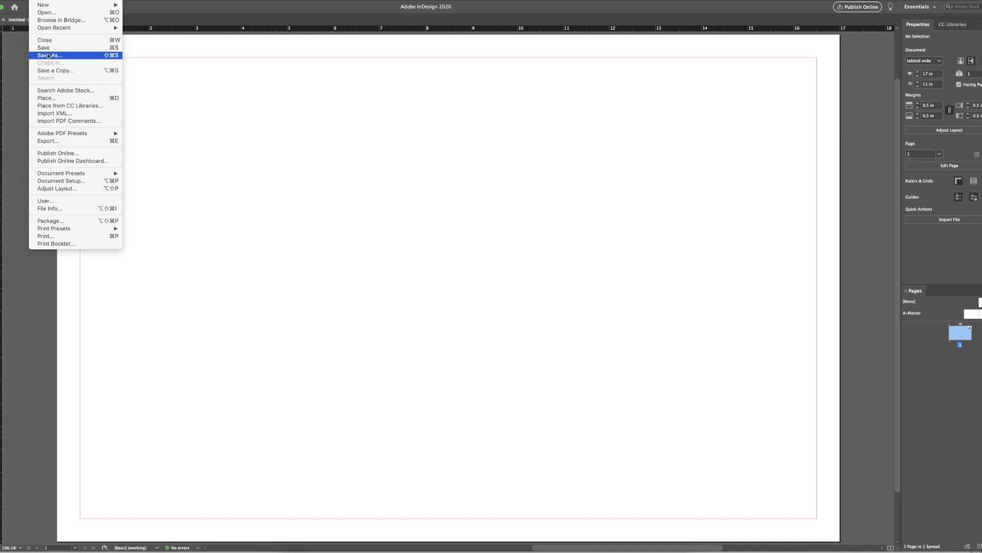
click(236, 140)
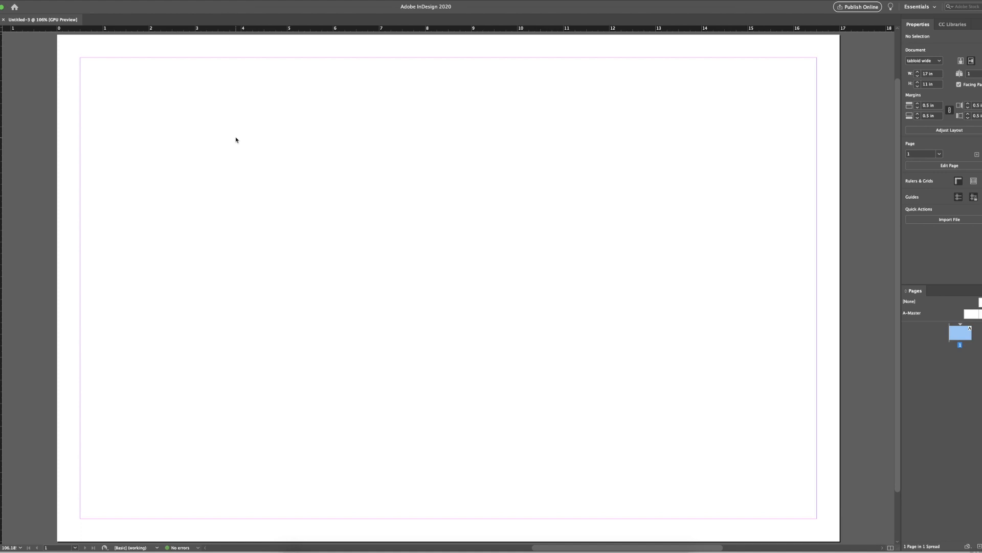
Start saving the document under a new name and create a folder named indd in Creative Cloud Files > SLCC.
key(super+shift+s)
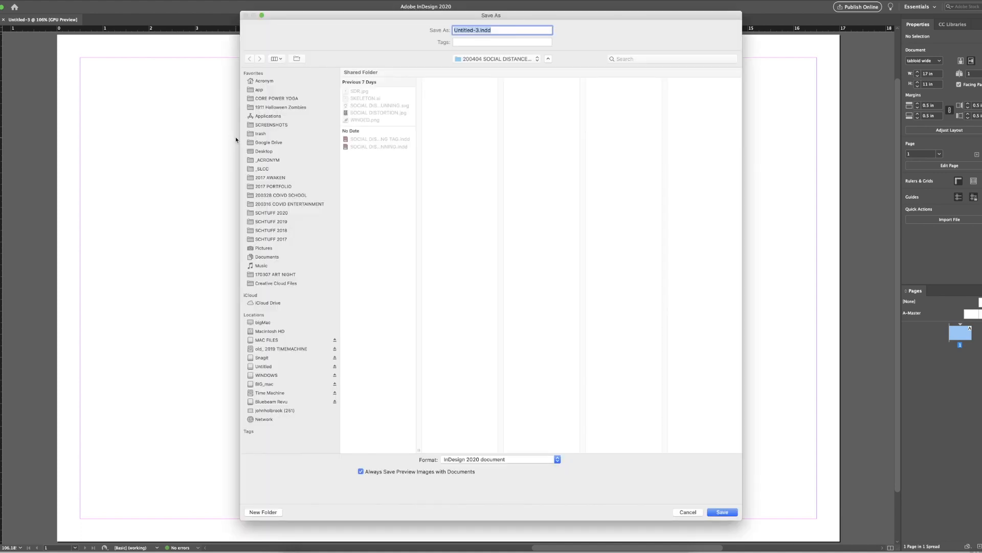
click(498, 59)
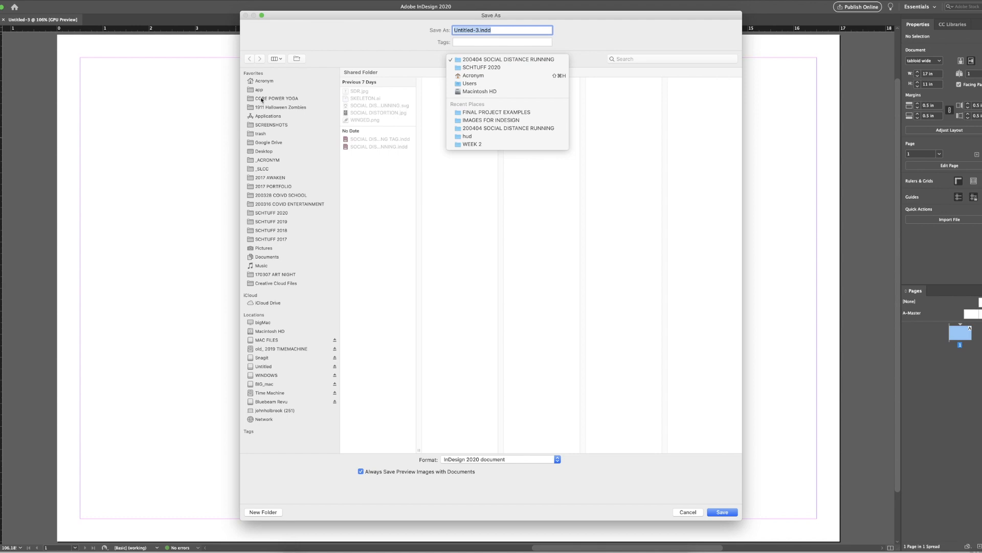
click(267, 82)
click(267, 82)
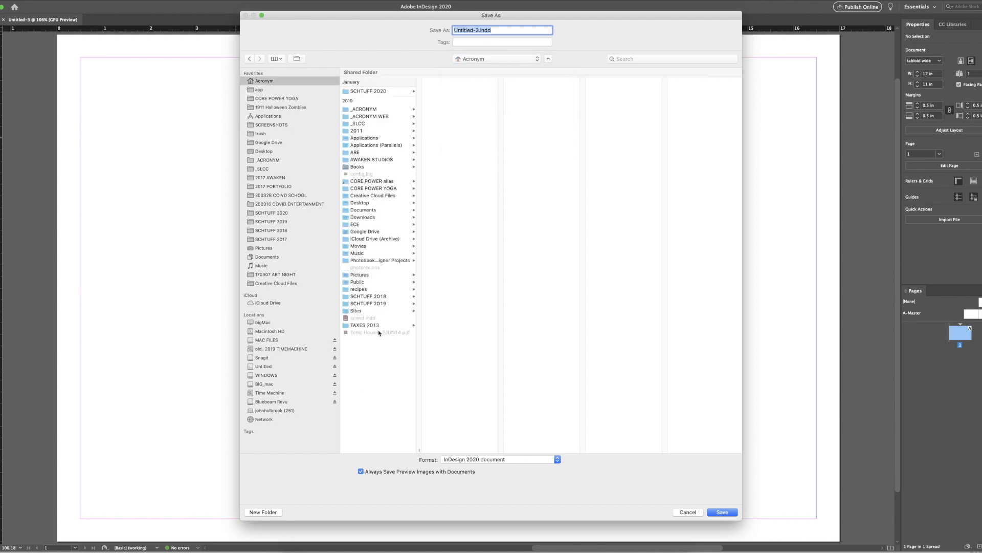
click(291, 284)
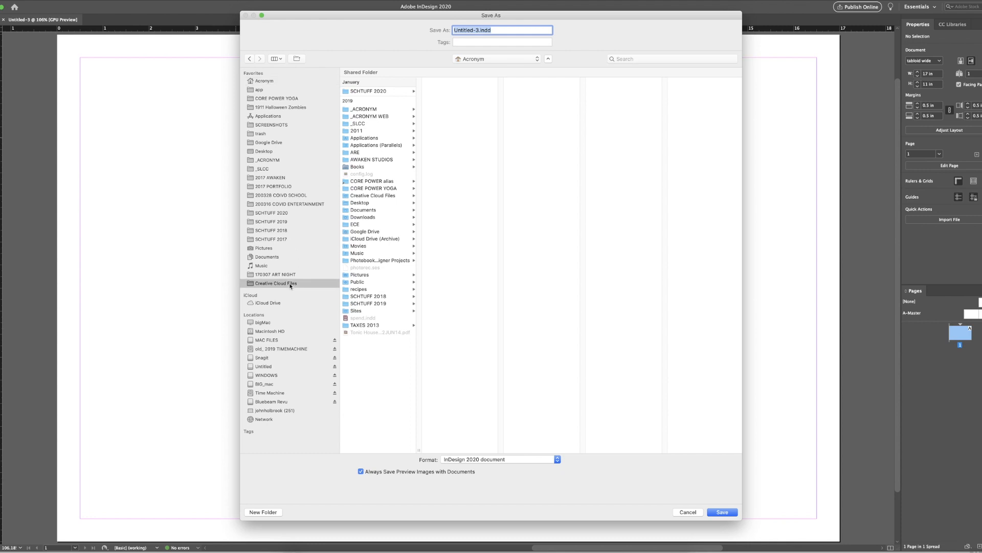
scroll(379, 246, down, 10)
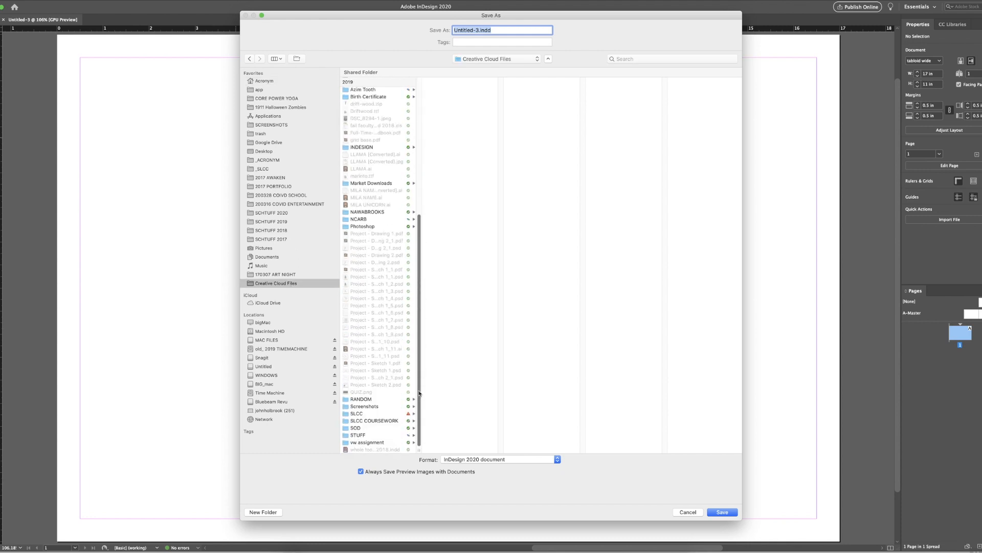
click(361, 414)
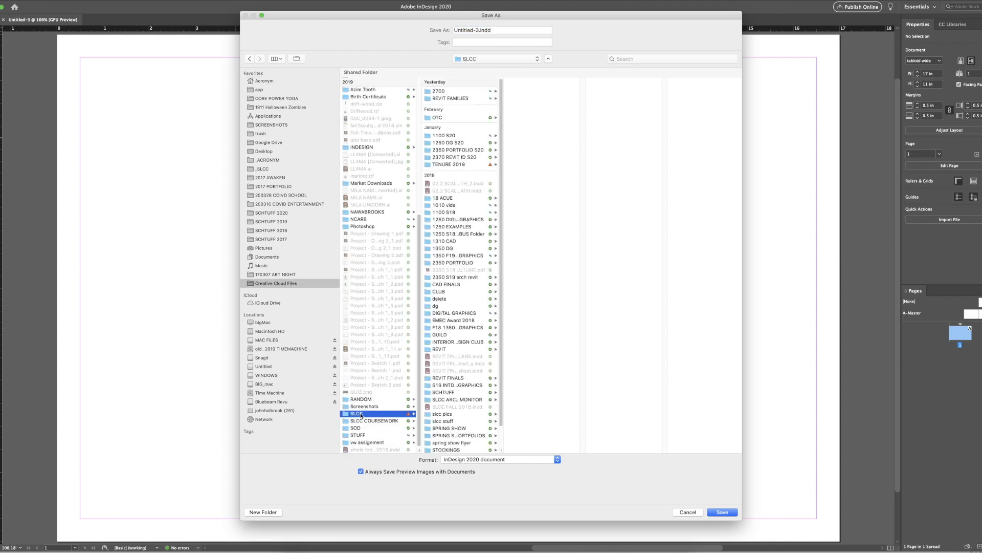
click(259, 513)
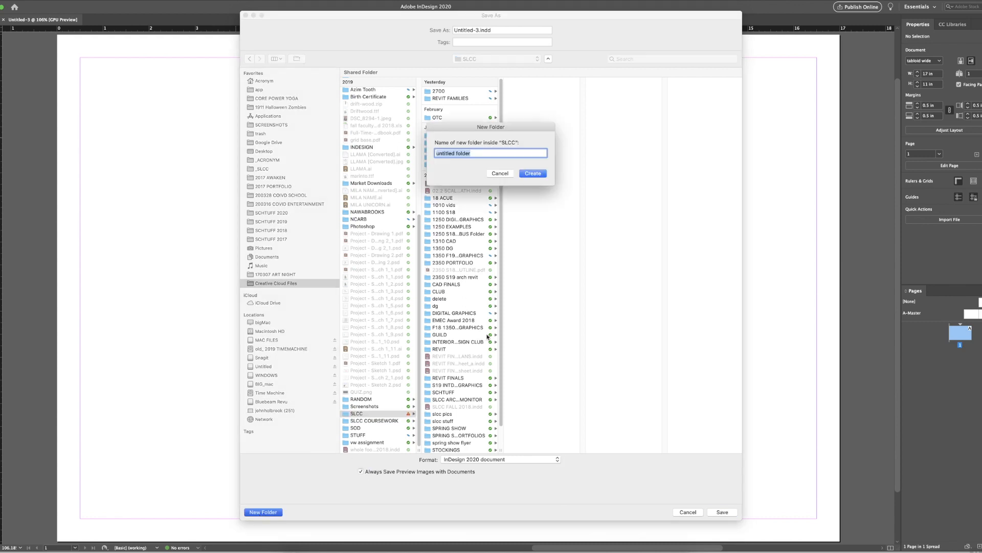
text(indd)
key(Return)
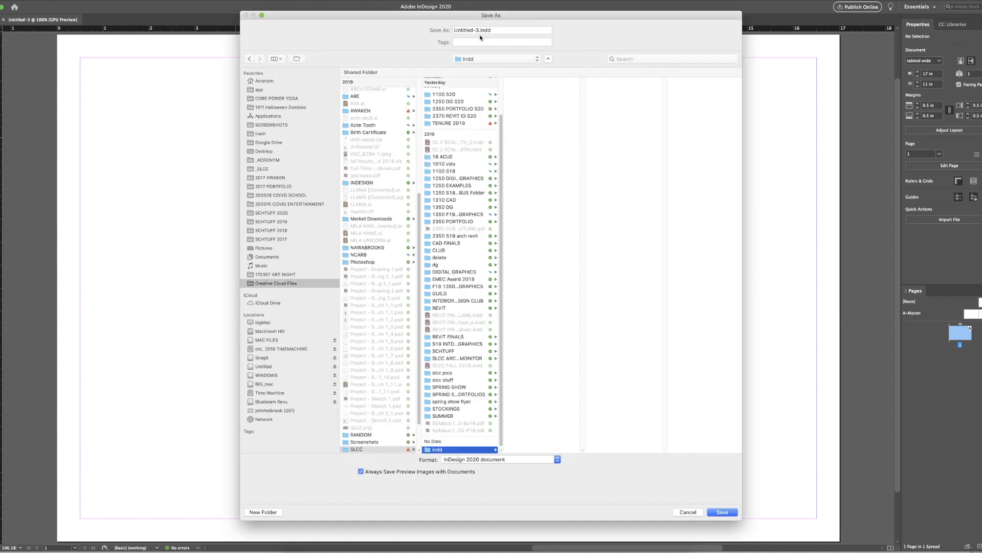
Name the document indd exercise and save it in the new indd folder.
click(477, 30)
text(indd ex)
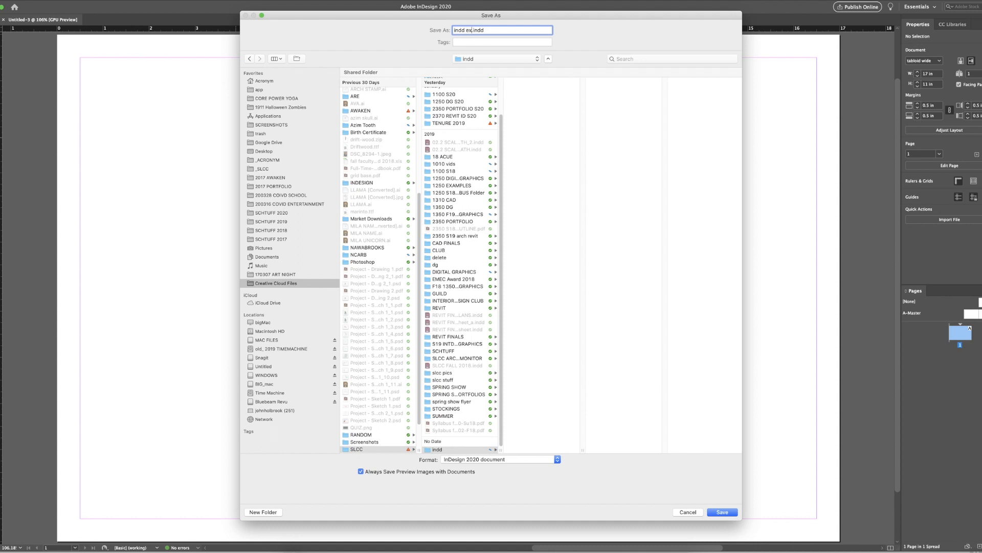
text(cise)
click(722, 512)
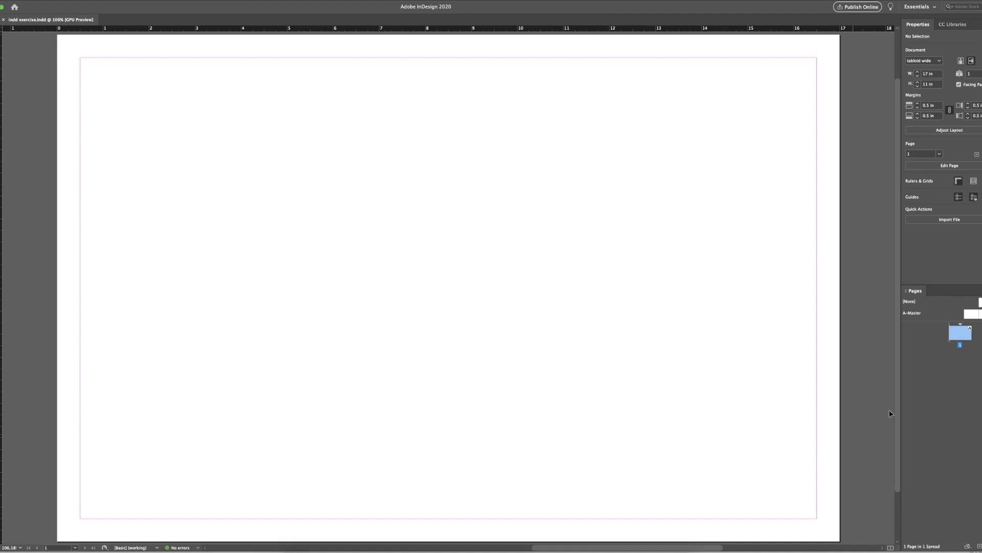
Add four pages to the end of the document for a total of five.
click(979, 547)
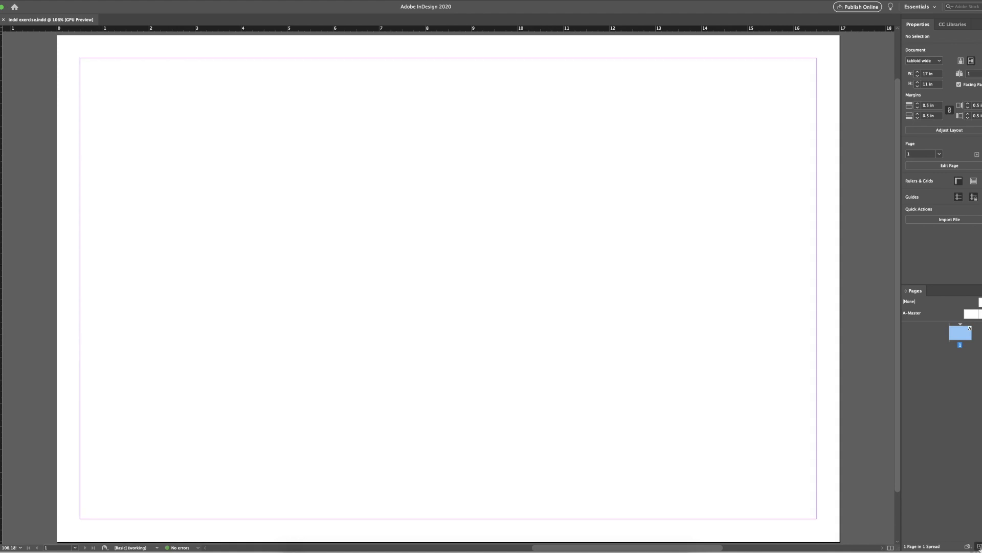
click(979, 547)
click(979, 547)
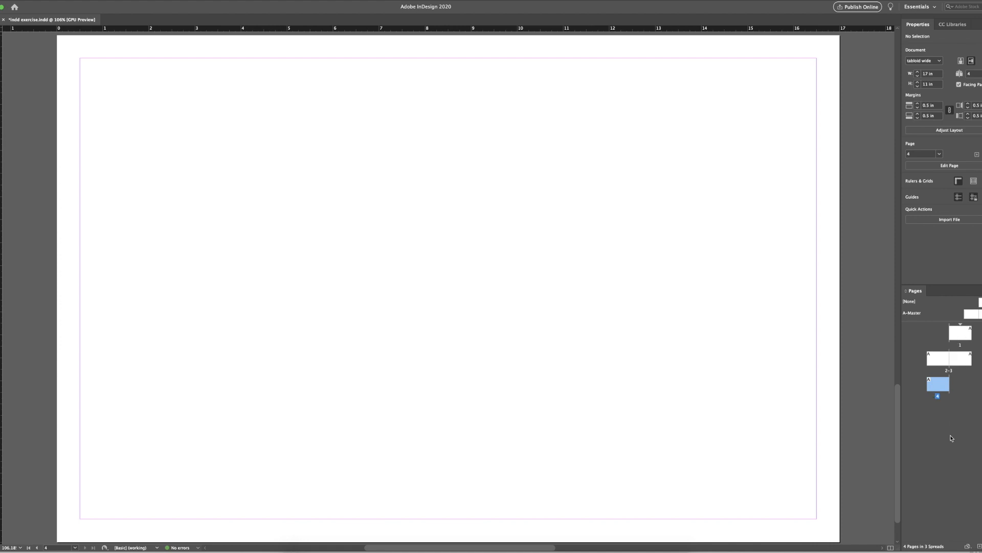
click(979, 547)
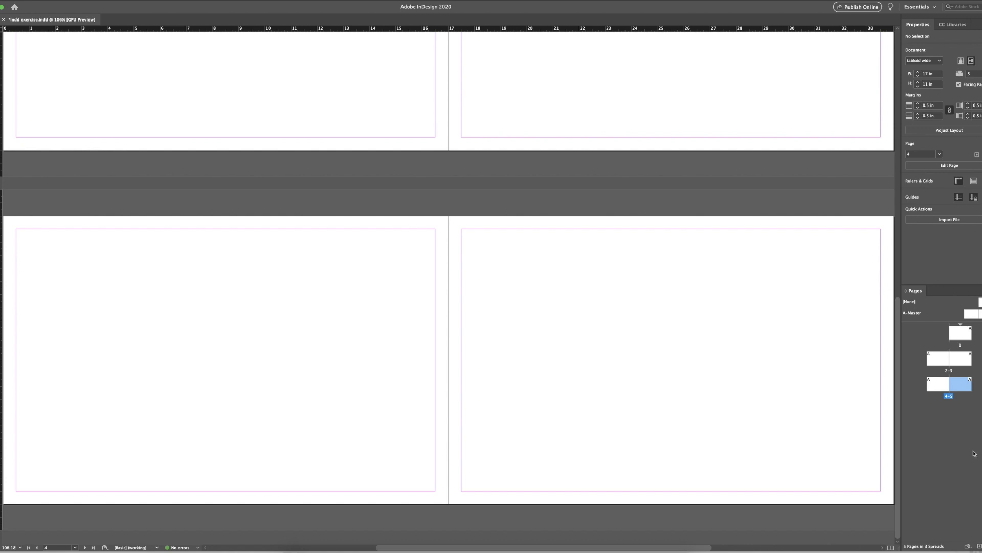
Insert 20 pages after page 2 with A-Master applied.
click(936, 408)
right_click(967, 390)
right_click(980, 354)
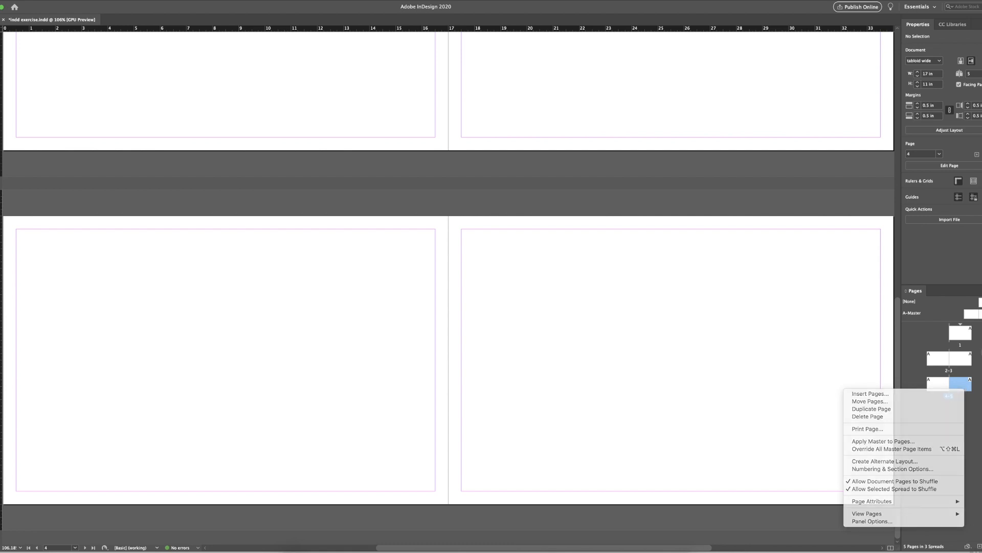
right_click(928, 344)
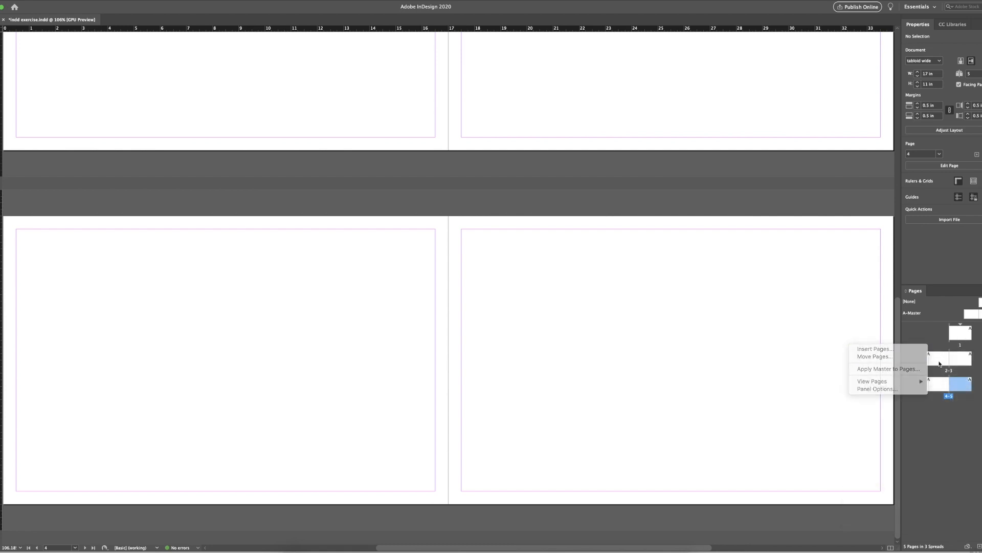
right_click(939, 364)
right_click(934, 338)
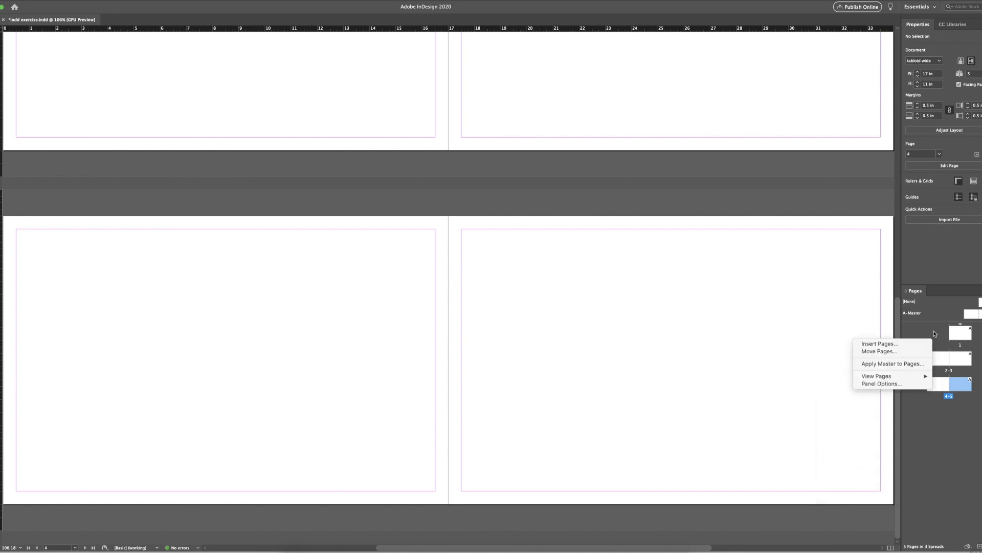
right_click(939, 358)
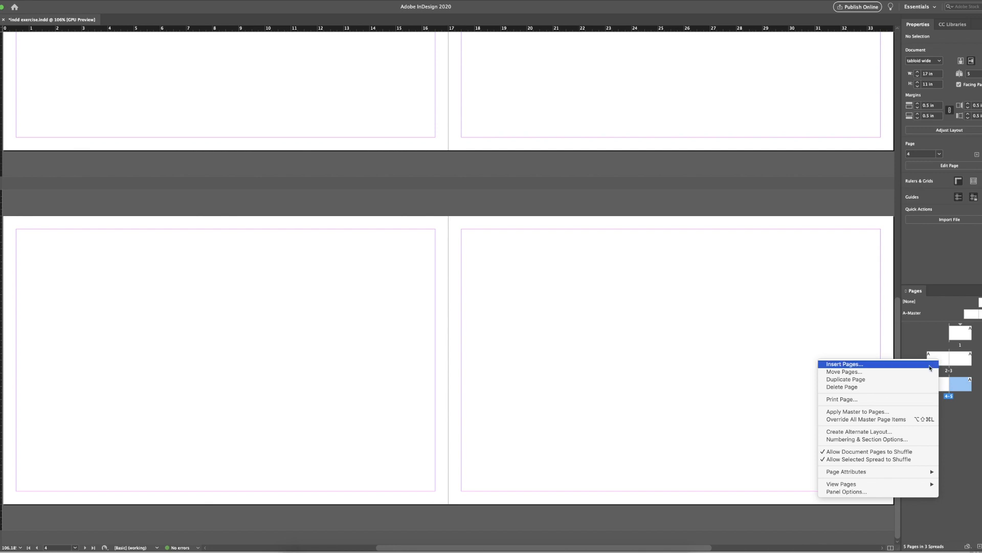
click(930, 366)
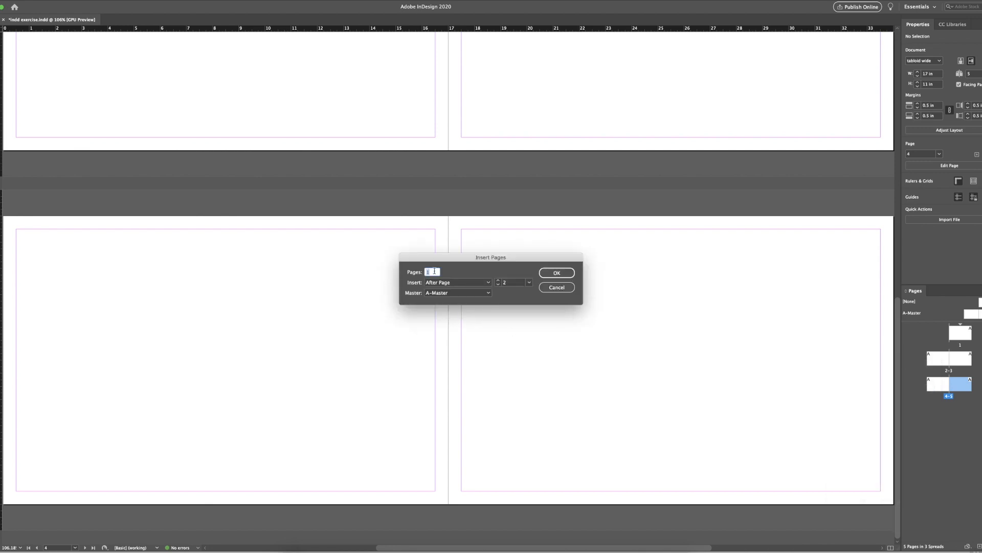
text(20)
click(476, 283)
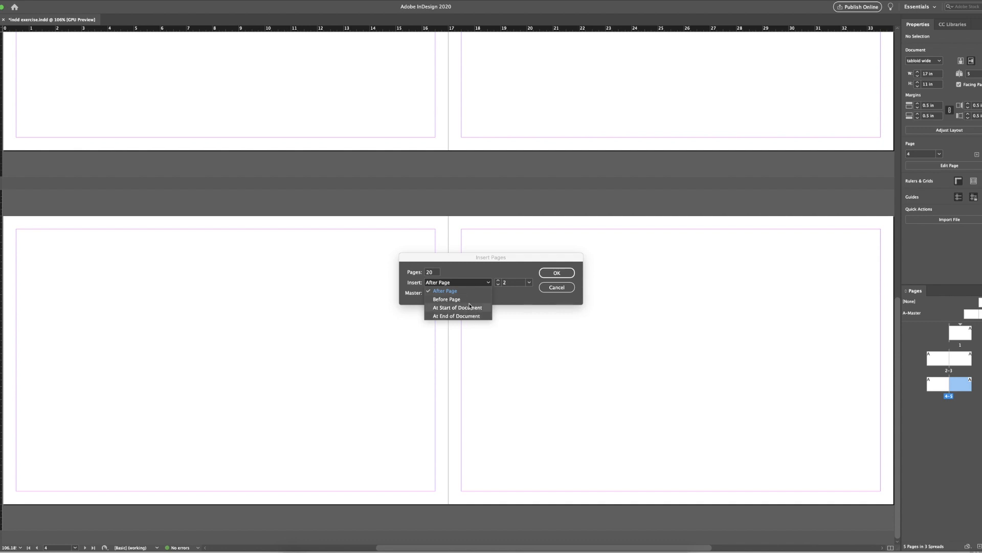
click(470, 290)
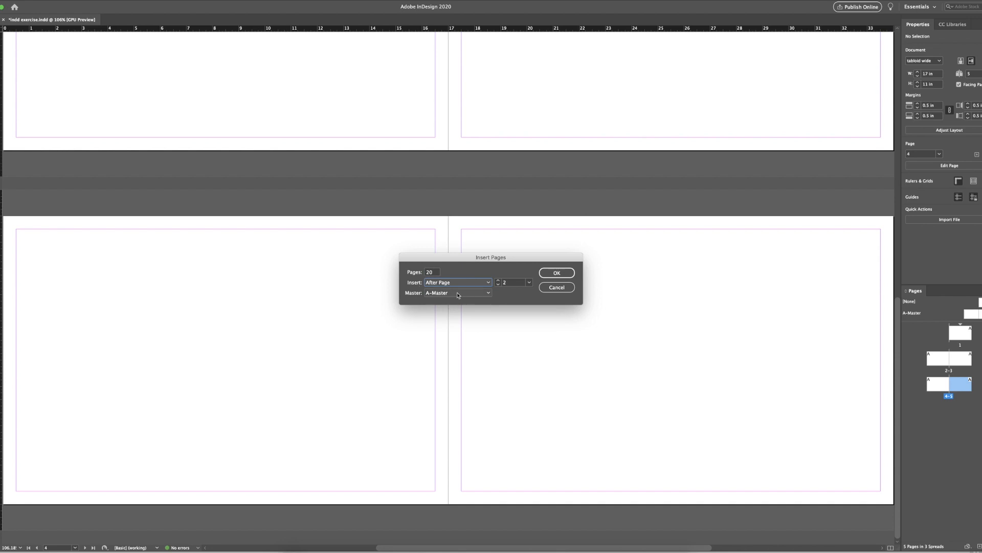
click(557, 273)
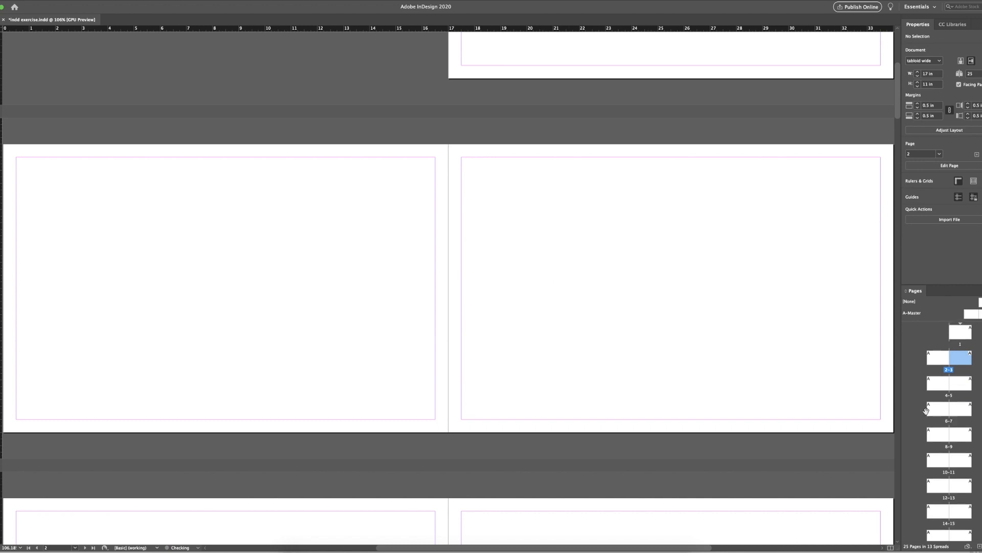
Look through the page thumbnails and undo the insertion of the 20 pages.
scroll(949, 424, down, 5)
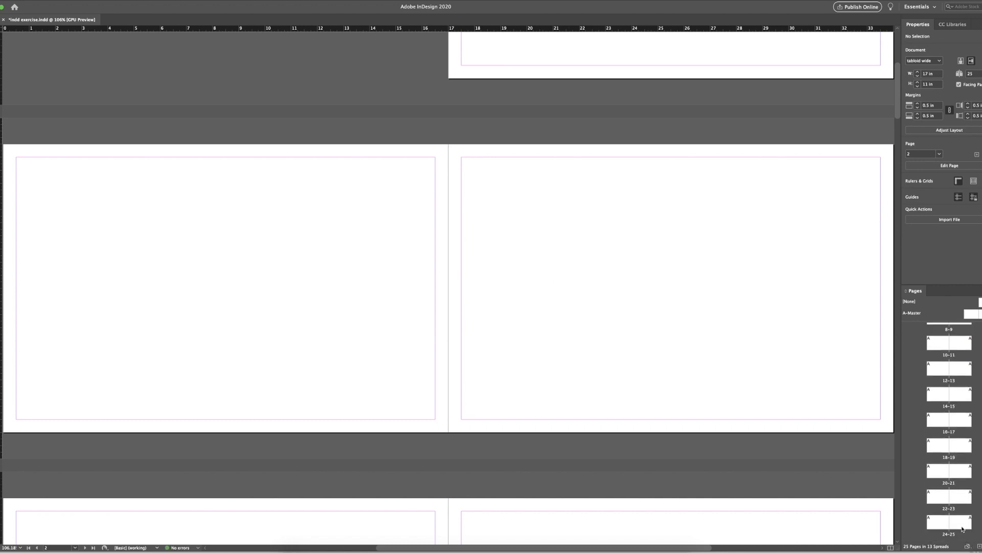
scroll(947, 432, up, 4)
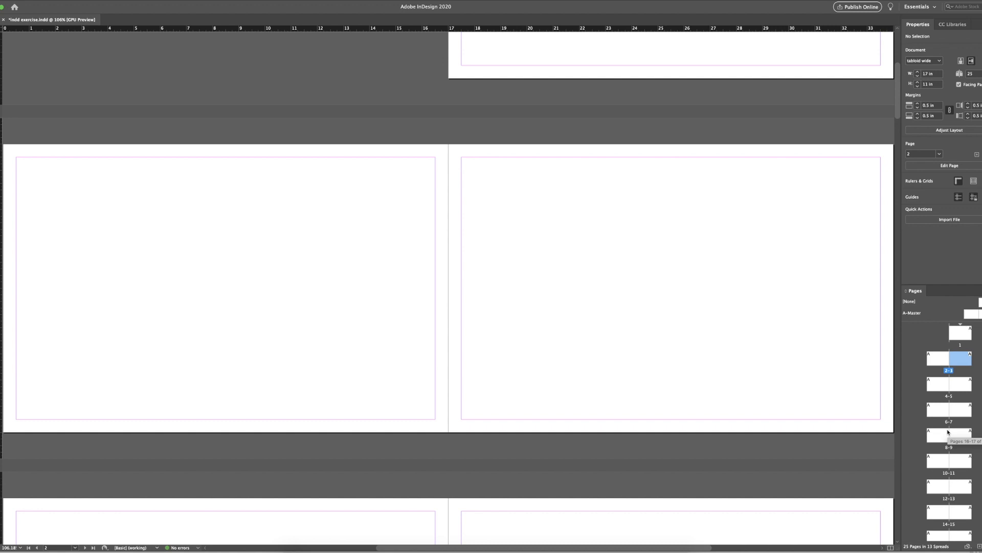
key(super+z)
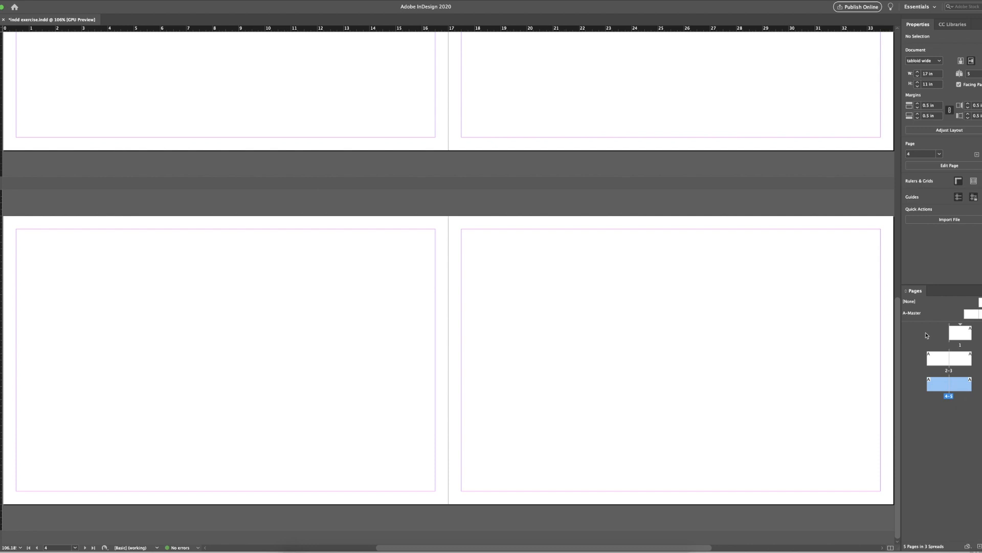
Go to page 1 and examine the layout of the single first page and the facing spreads through pages 4-5.
double_click(960, 333)
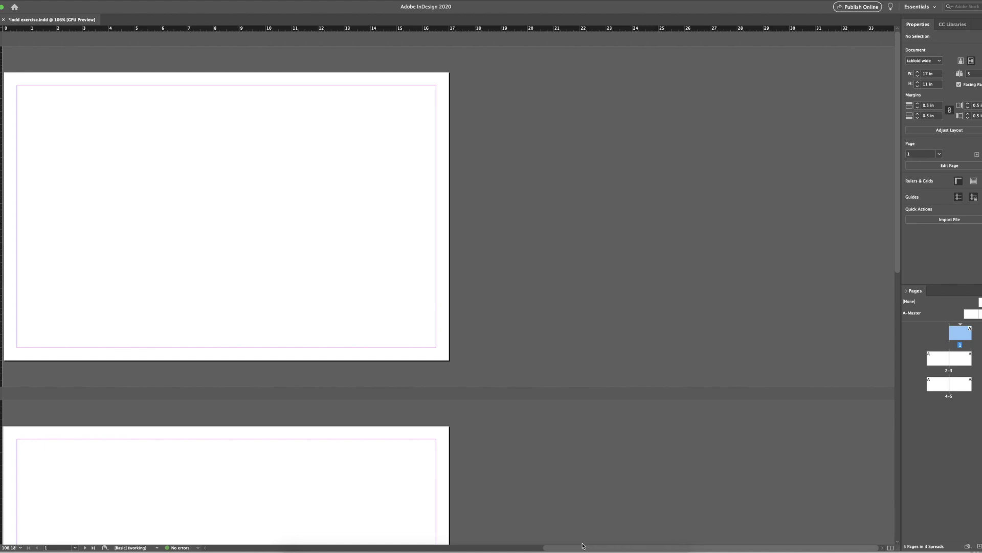
scroll(593, 546, left, 5)
drag(522, 548, 482, 546)
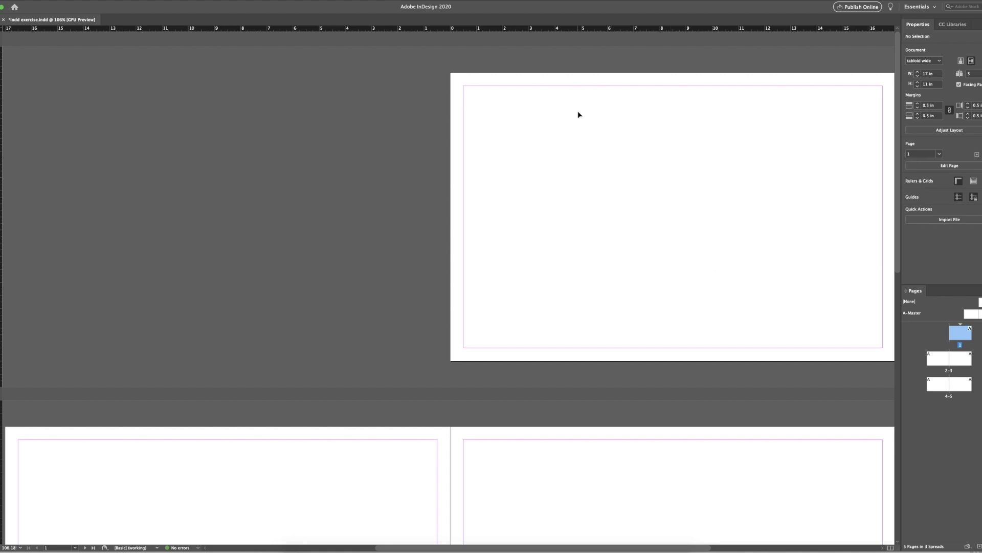
scroll(655, 151, down, 10)
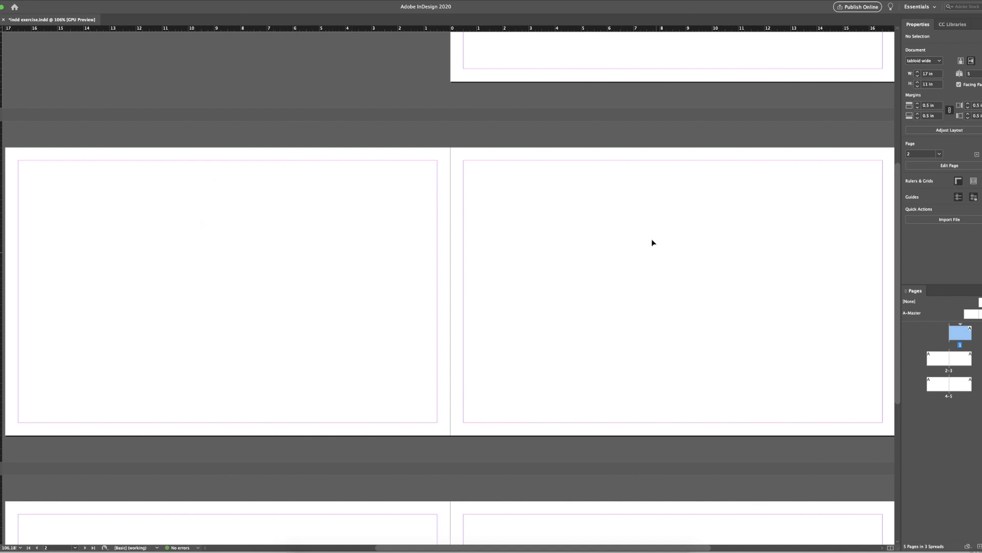
scroll(621, 246, down, 5)
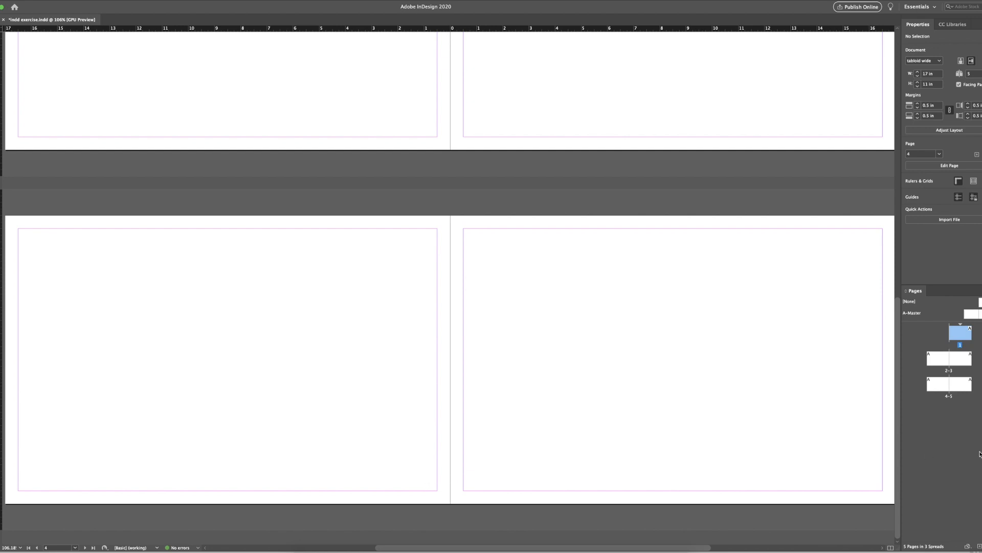
Add one more page after page 1 and look over the resulting spreads.
click(979, 546)
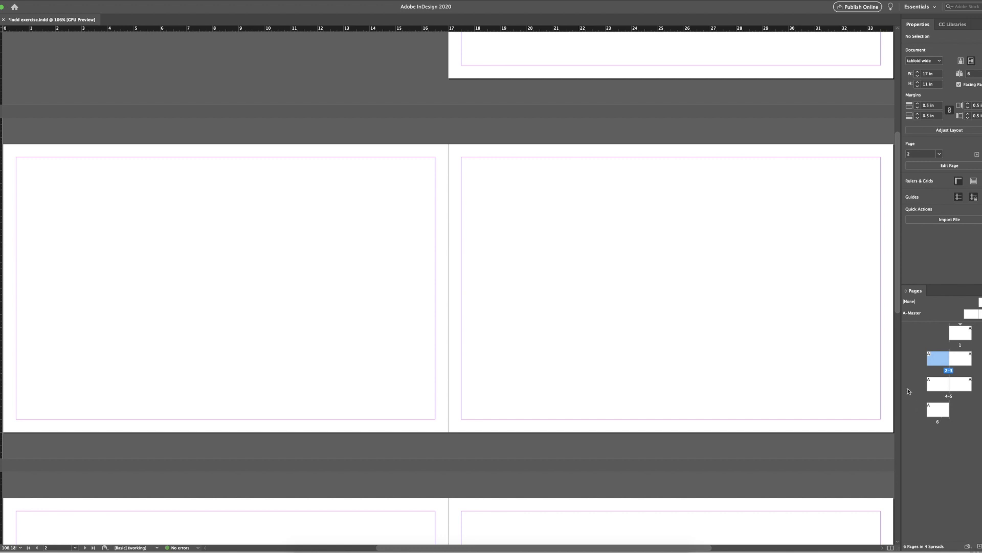
scroll(618, 276, up, 5)
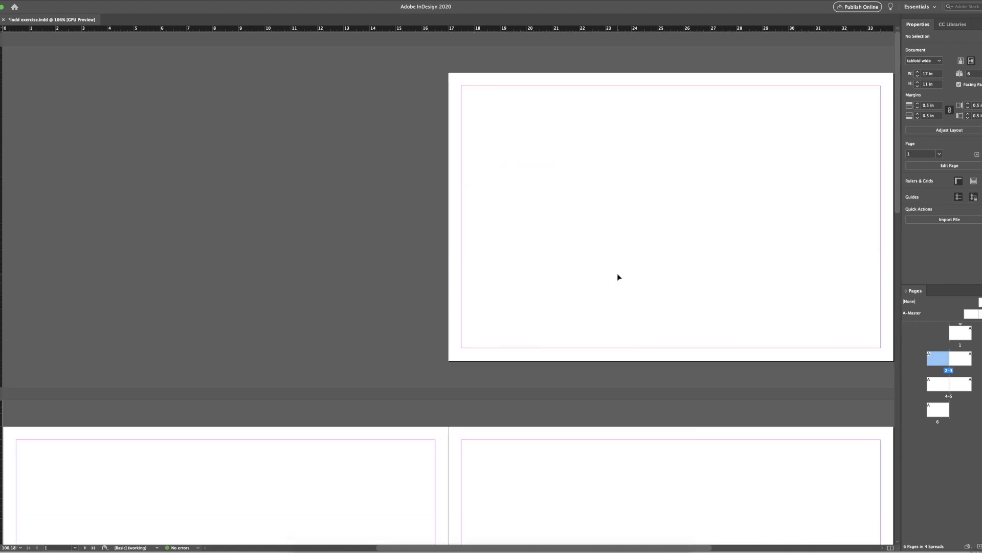
scroll(618, 275, down, 13)
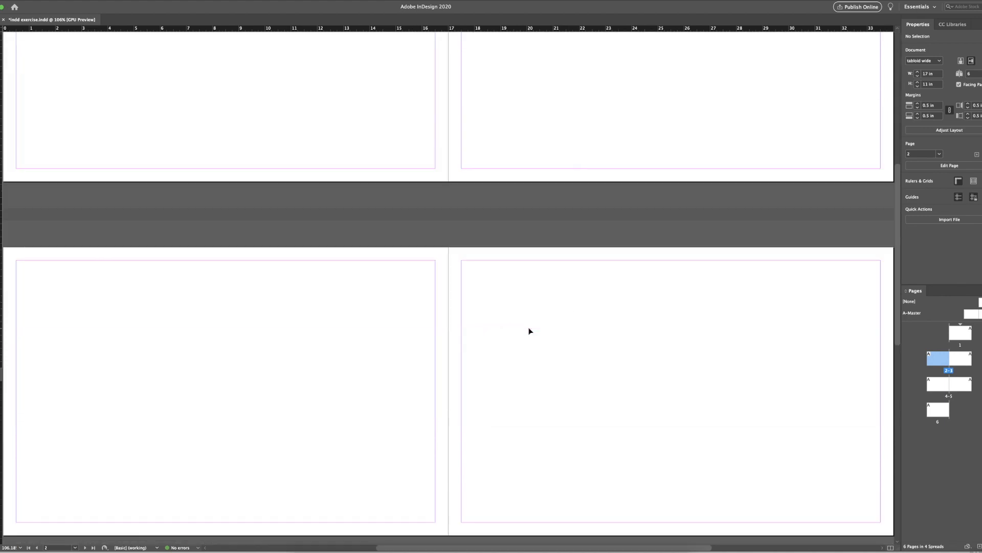
scroll(483, 286, up, 13)
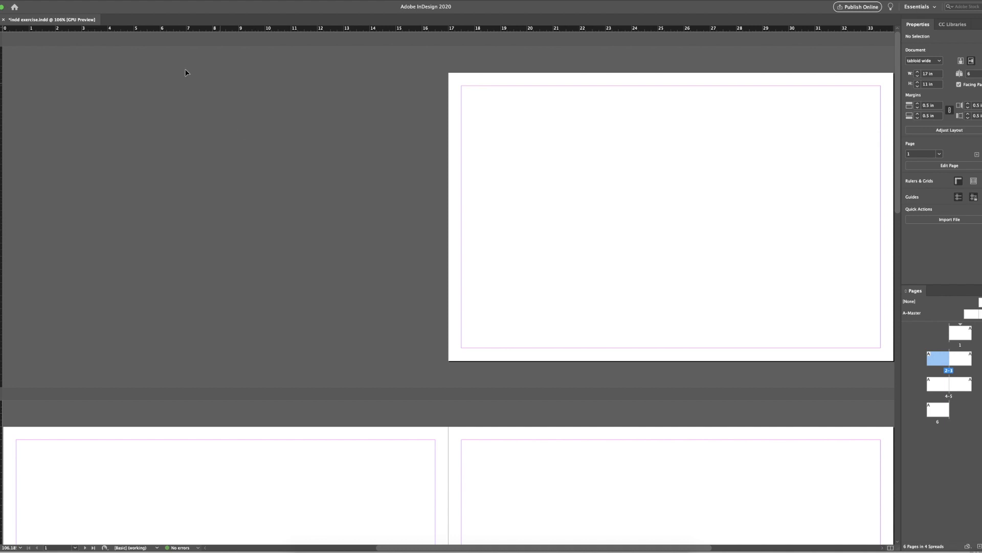
Open Document Setup with Preview enabled and compare the layout with Facing Pages off and back on.
click(71, 1)
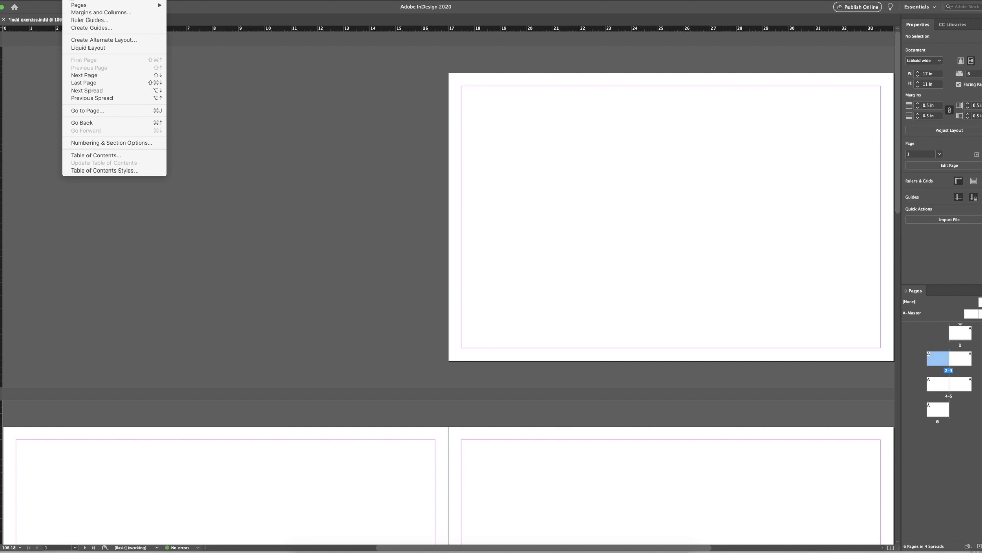
mouse_move(36, 1)
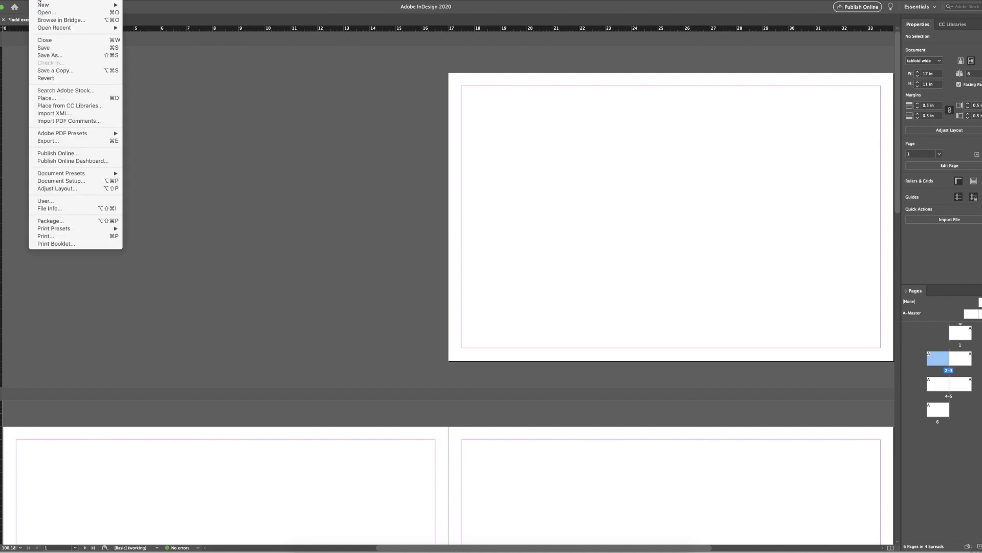
click(53, 182)
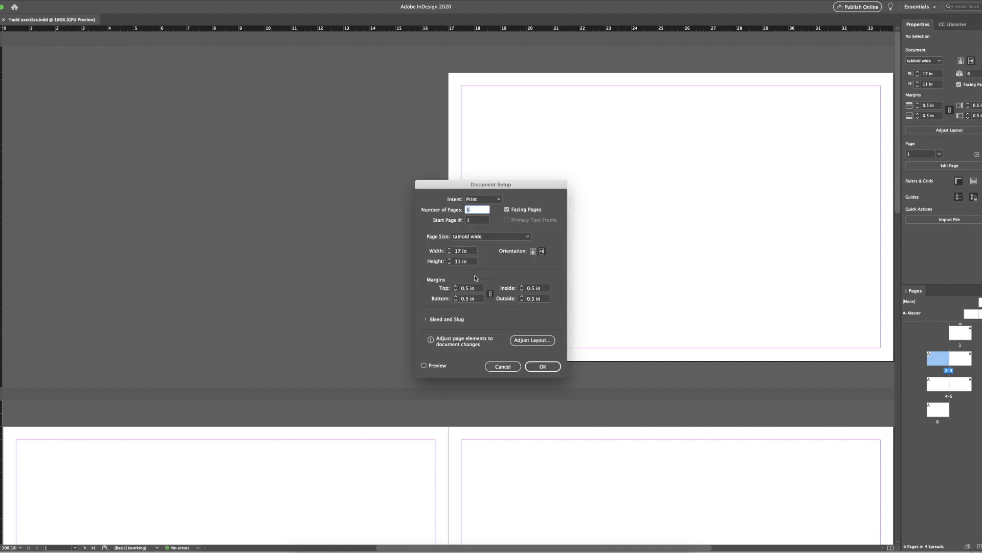
click(507, 210)
click(438, 366)
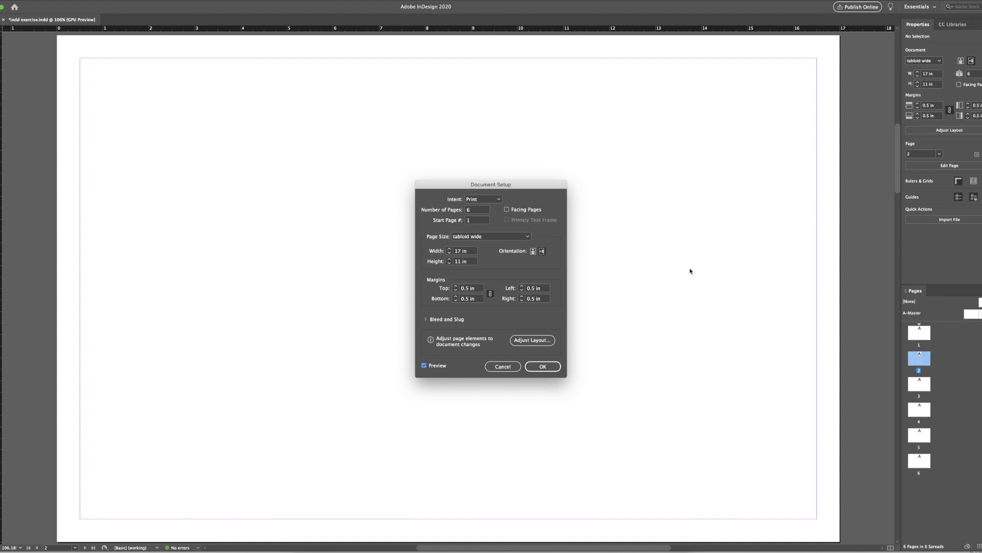
click(507, 210)
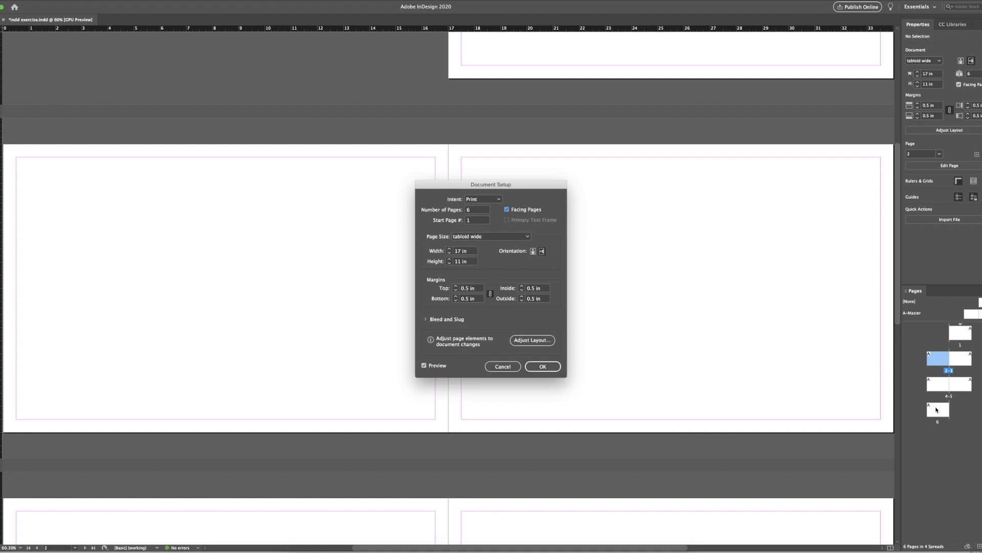
Set the document's page width and height to 12 in each.
click(468, 252)
text(12)
key(Tab)
text(12)
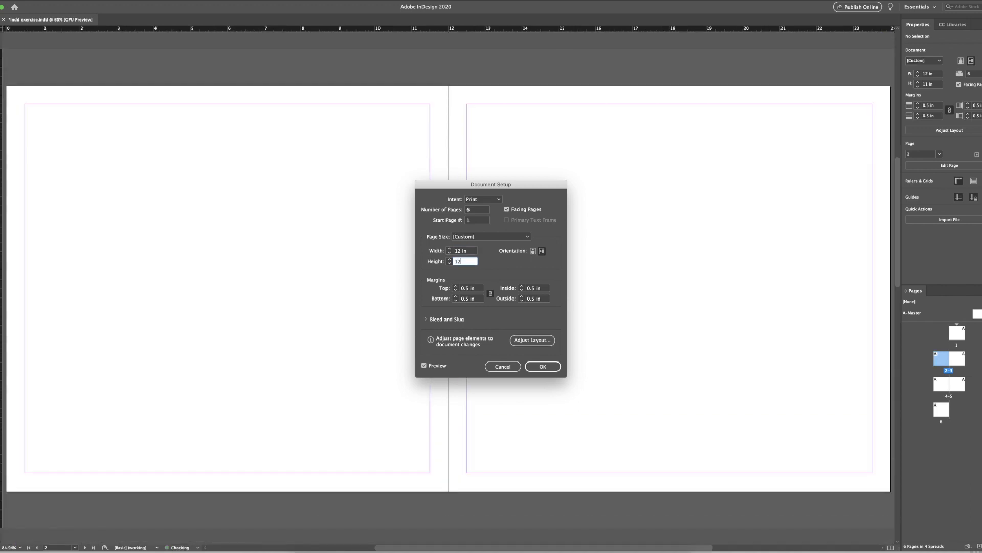
Set the document's page width and height to 11 in each.
click(472, 253)
drag(472, 253, 445, 251)
text(11)
key(Tab)
text(11)
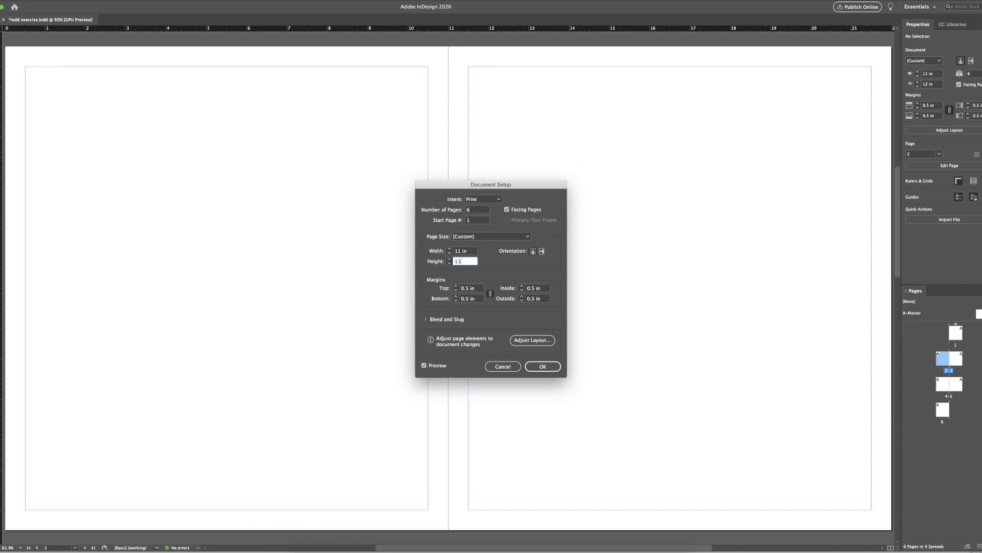
click(474, 255)
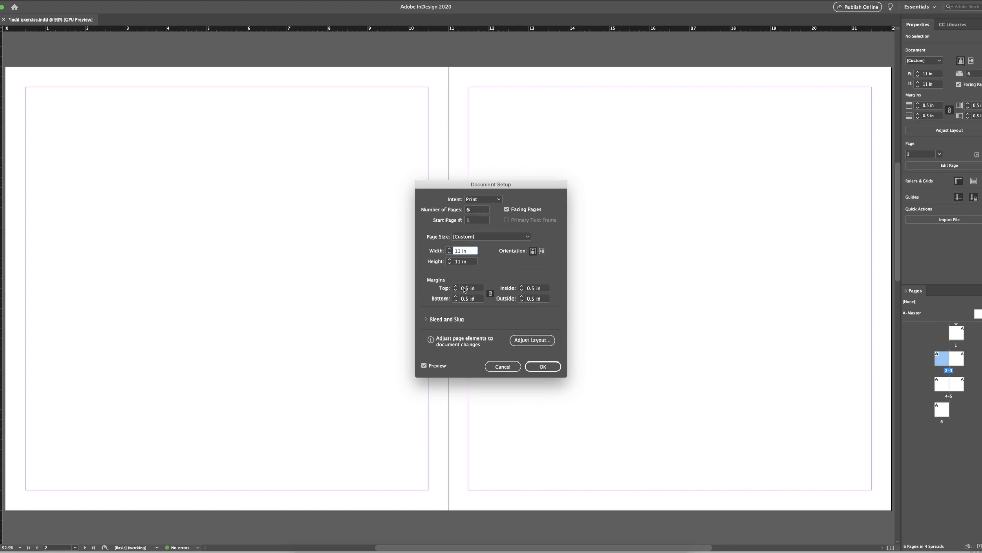
Link the four margins and raise them together to 1 in.
click(491, 296)
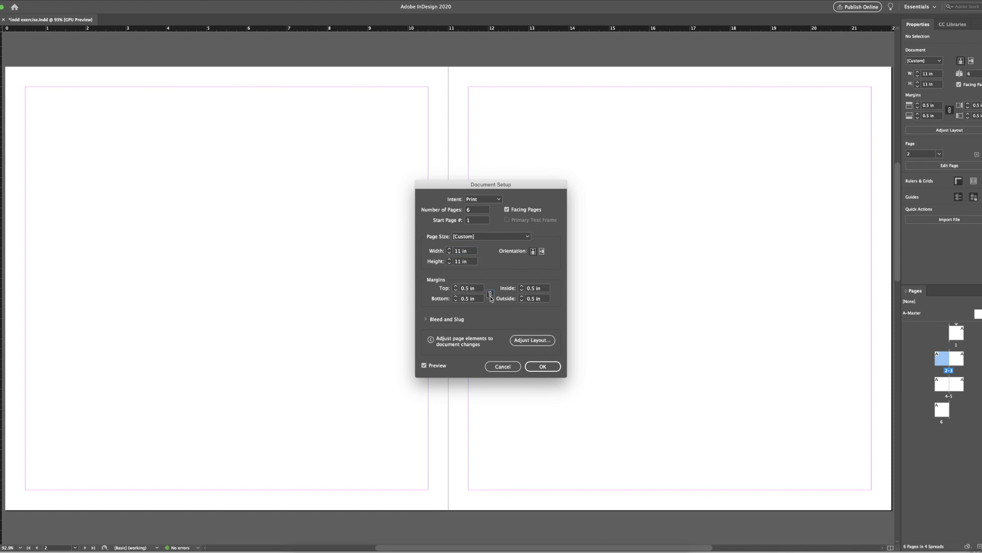
click(456, 286)
click(456, 286)
click(456, 286)
click(456, 286)
click(456, 286)
click(455, 286)
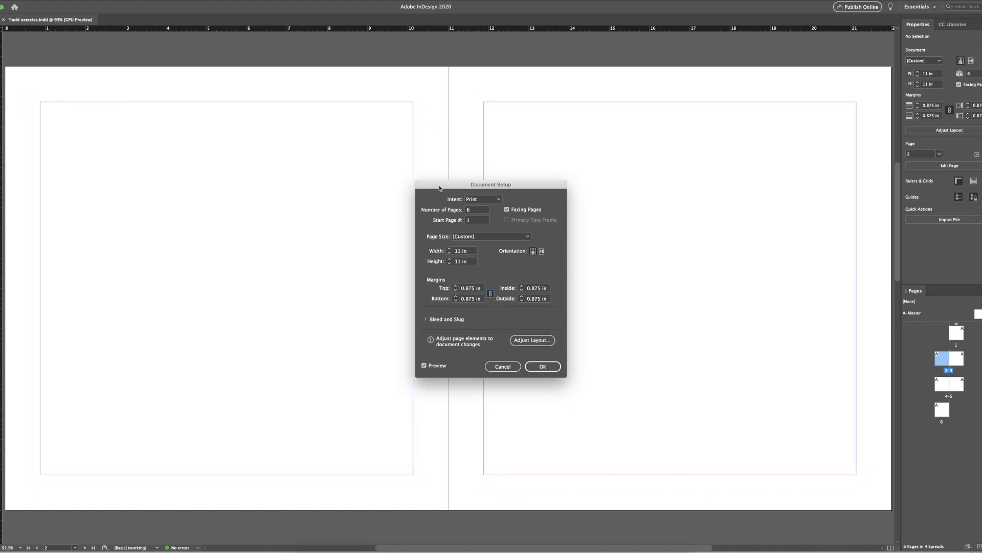
click(456, 286)
click(456, 286)
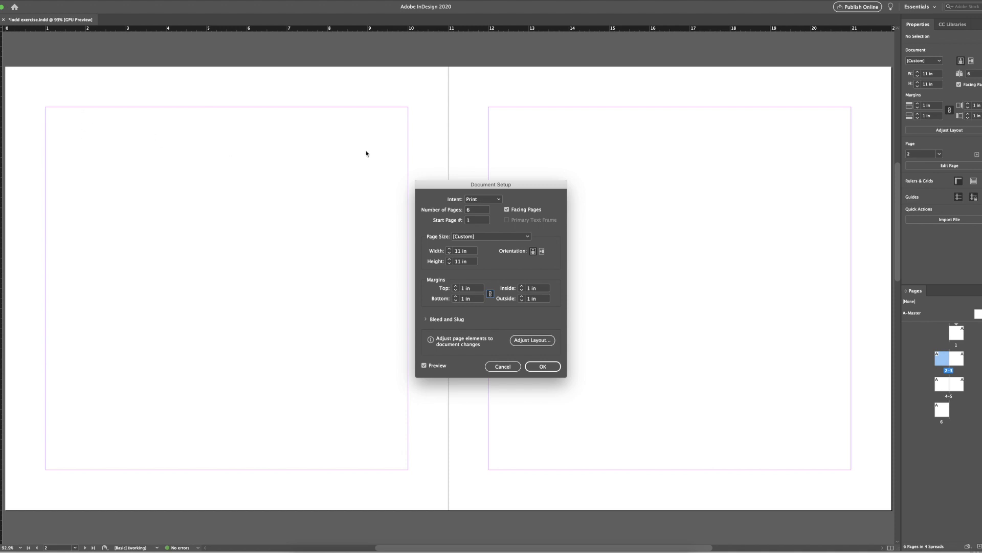
Set all four linked margins to 0.5 in and apply the document setup.
click(456, 290)
click(456, 290)
click(456, 290)
click(456, 290)
click(456, 290)
click(456, 291)
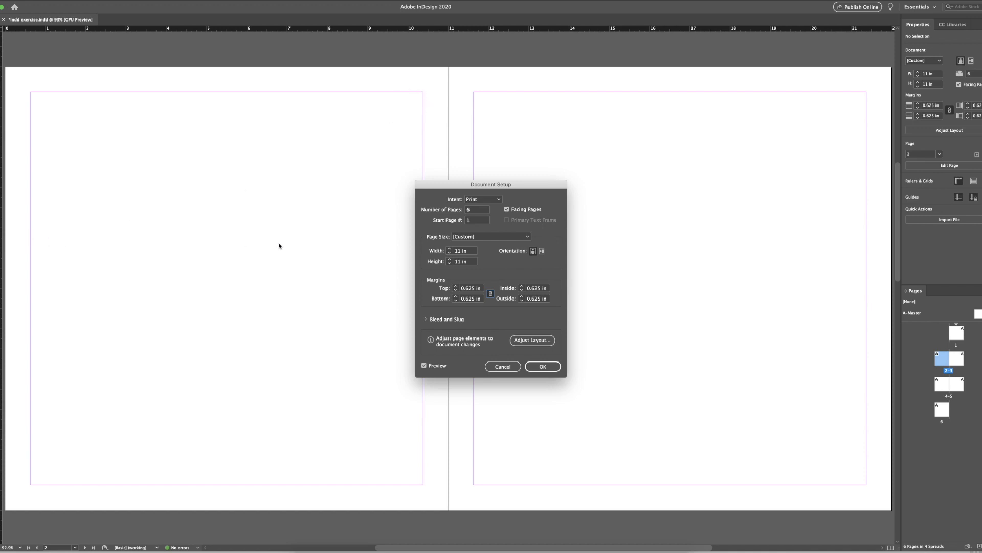
click(456, 291)
click(455, 291)
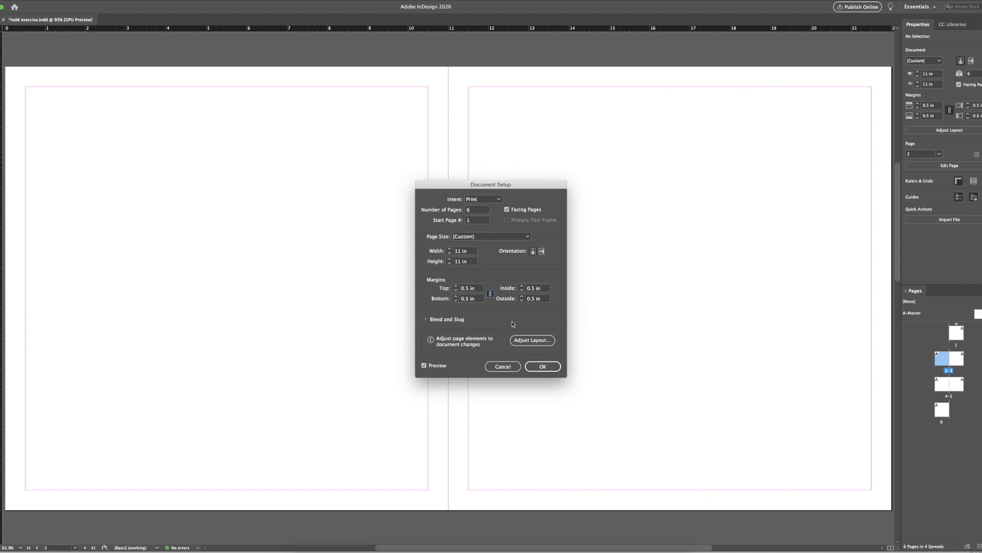
click(539, 367)
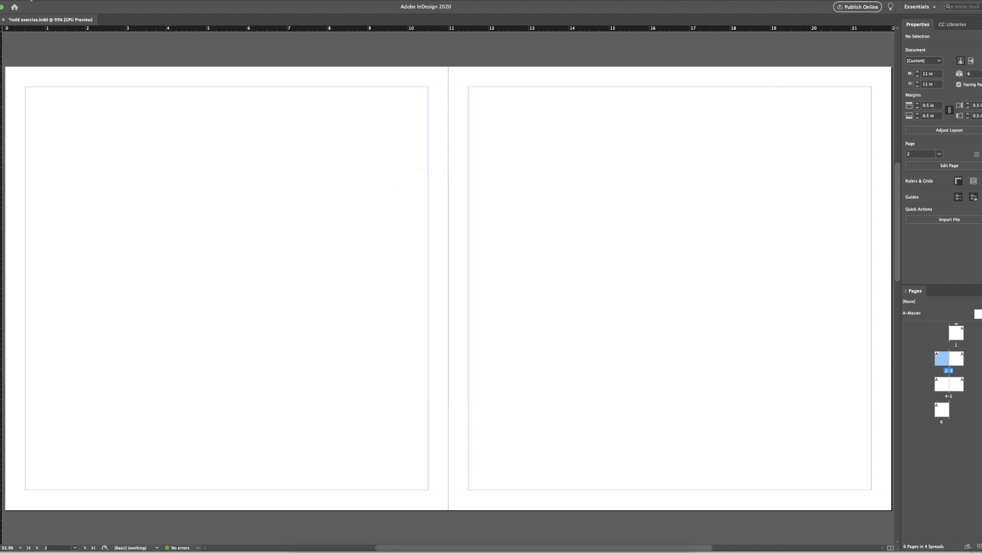
Reopen Document Setup to review the page size and margin settings, and close it.
click(38, 0)
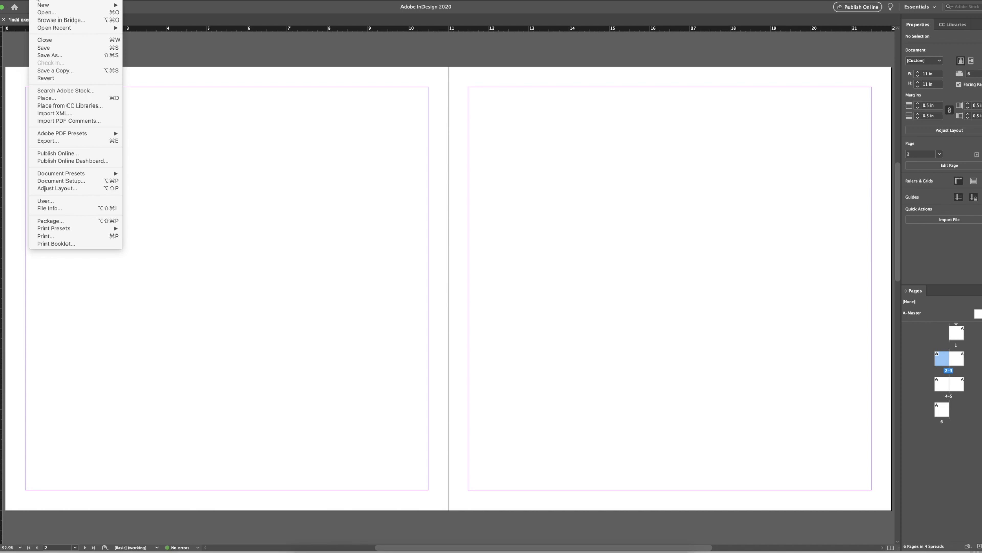
click(83, 182)
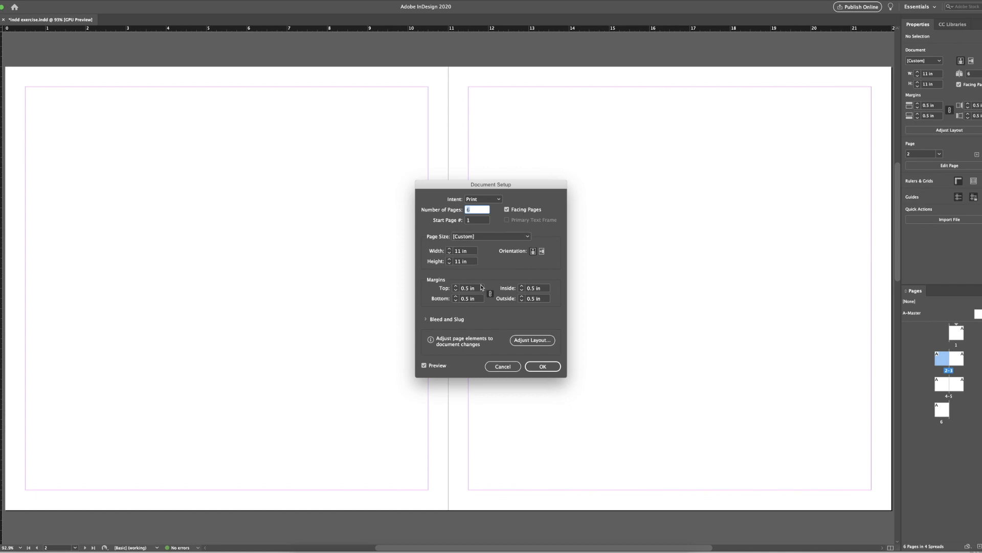
click(549, 365)
click(549, 367)
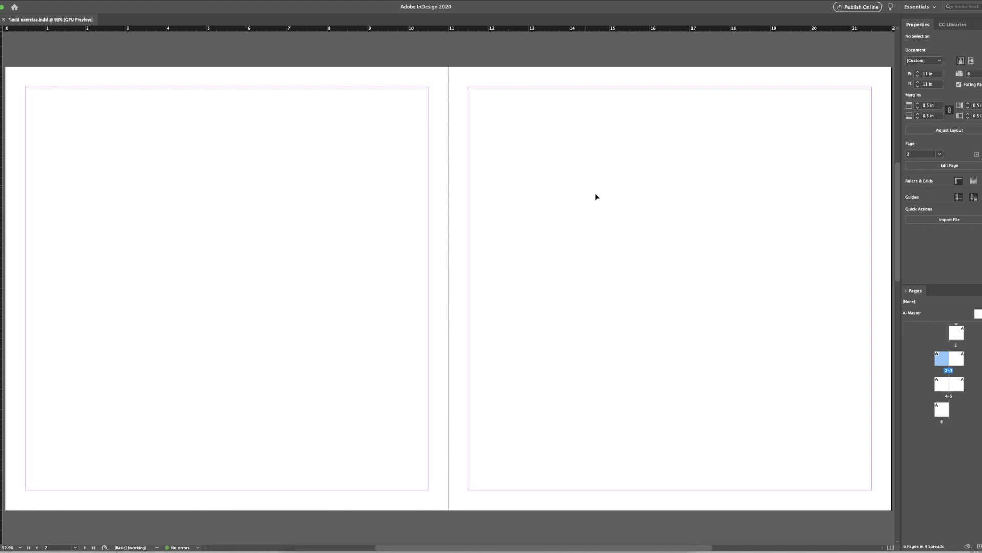
Delete page 6 from the document and undo the deletion.
click(940, 413)
right_click(942, 411)
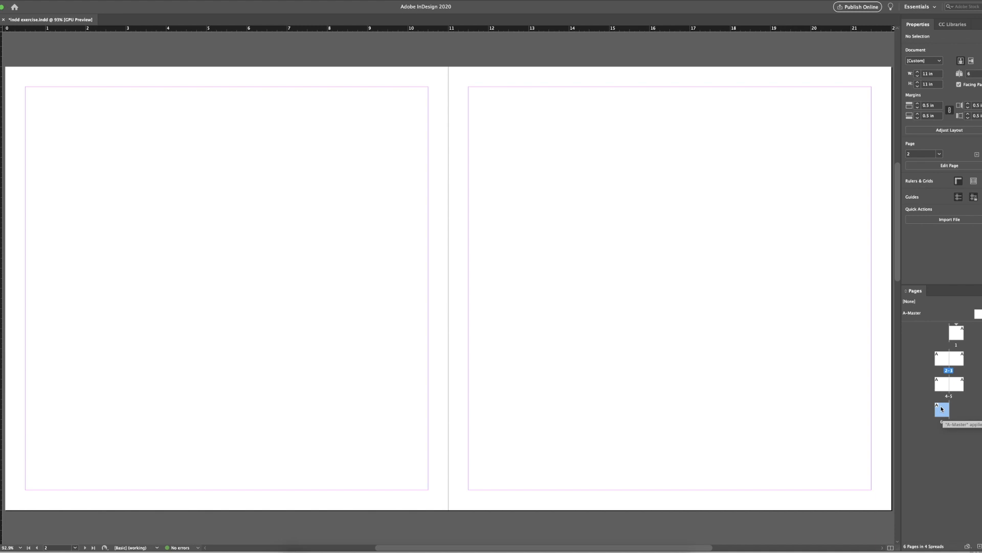
key(Delete)
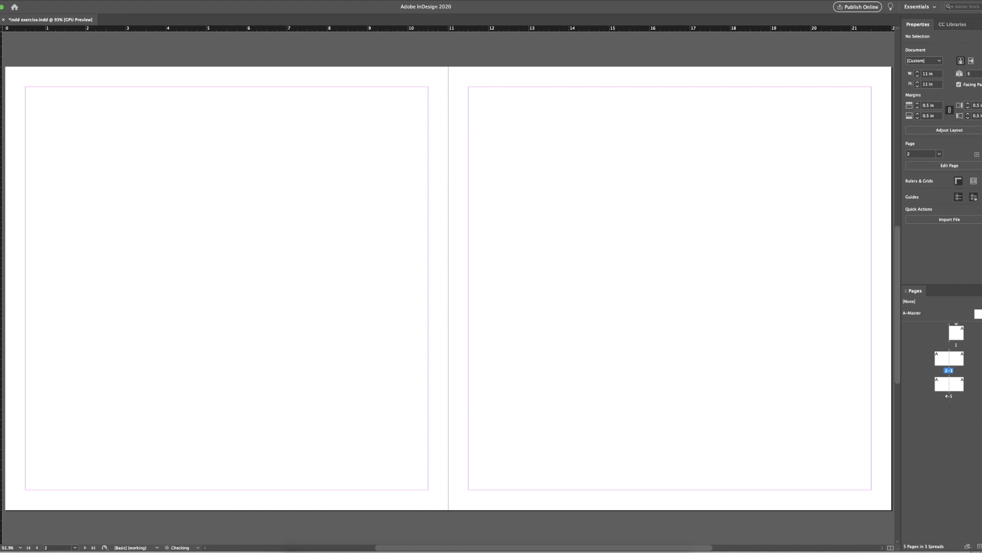
key(super+z)
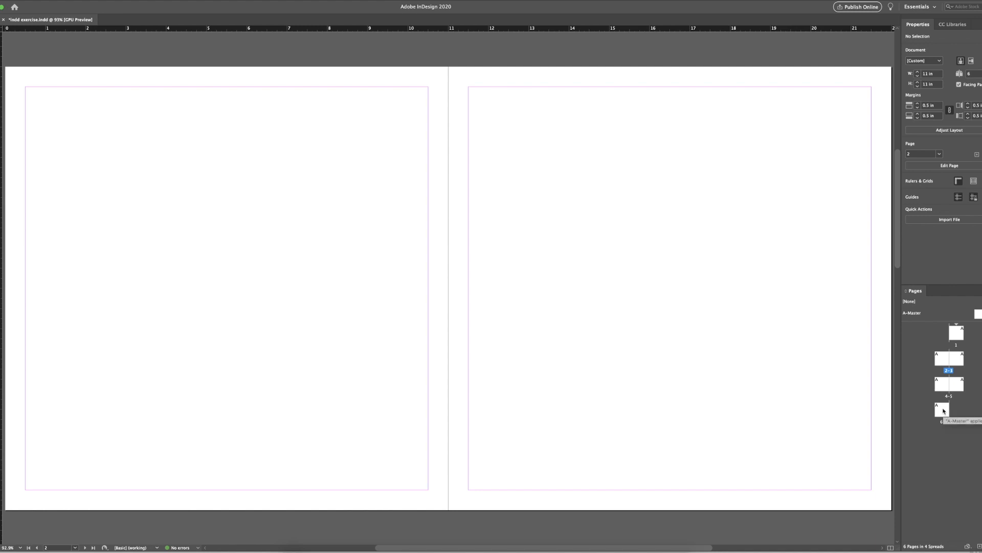
Practise selecting page ranges: pages 3 through 6 and pages 2 through 6, clearing each selection.
click(943, 410)
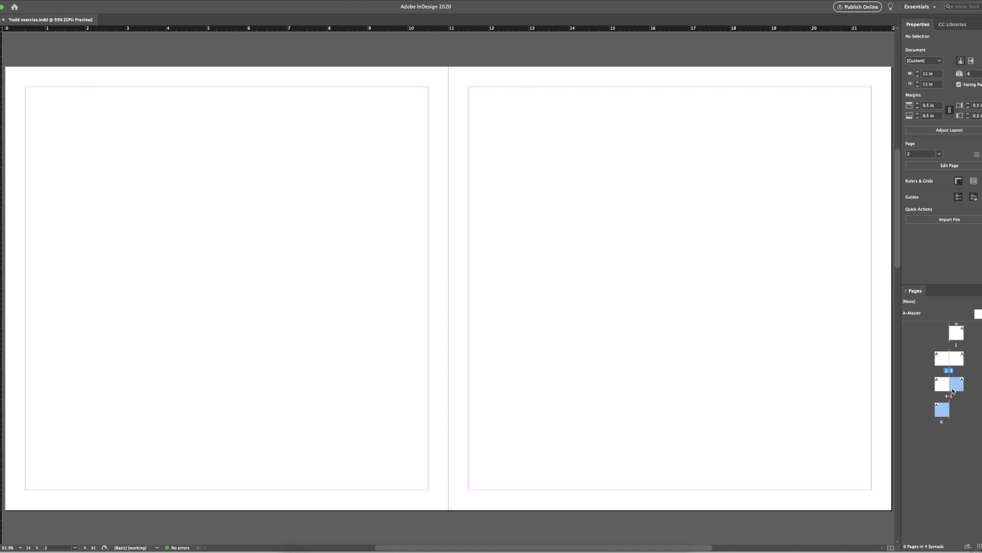
shift+click(944, 387)
shift+click(956, 358)
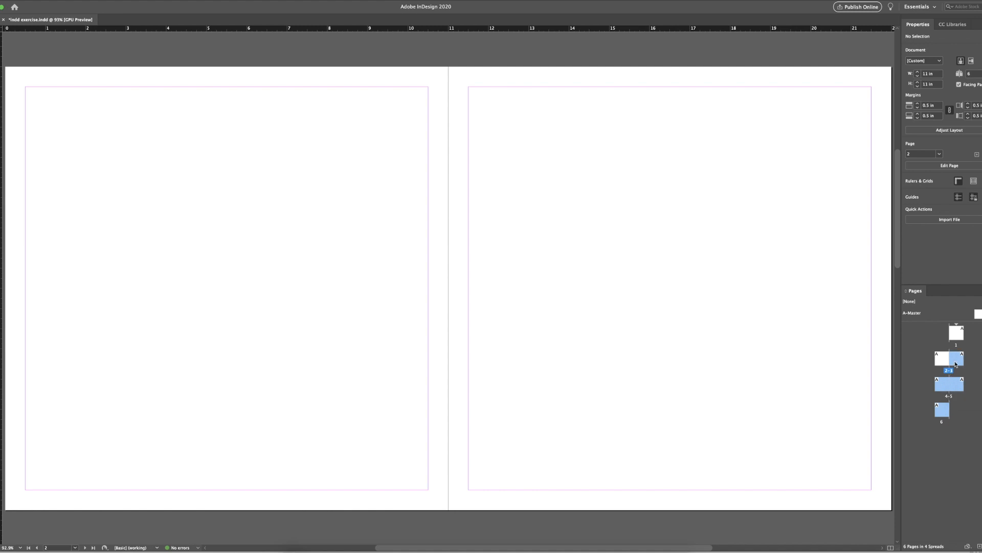
click(972, 425)
click(938, 410)
right_click(956, 364)
right_click(956, 362)
key(Escape)
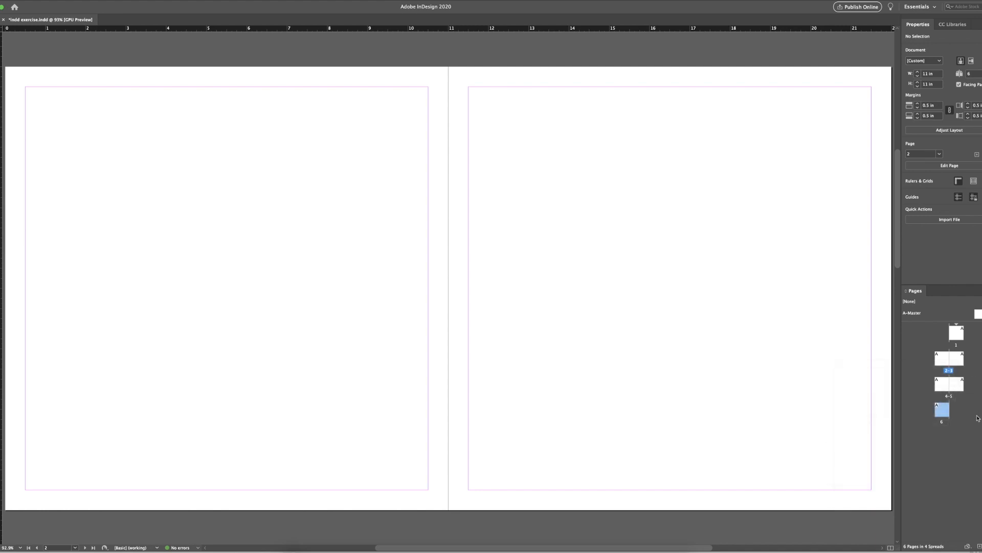
shift+click(944, 364)
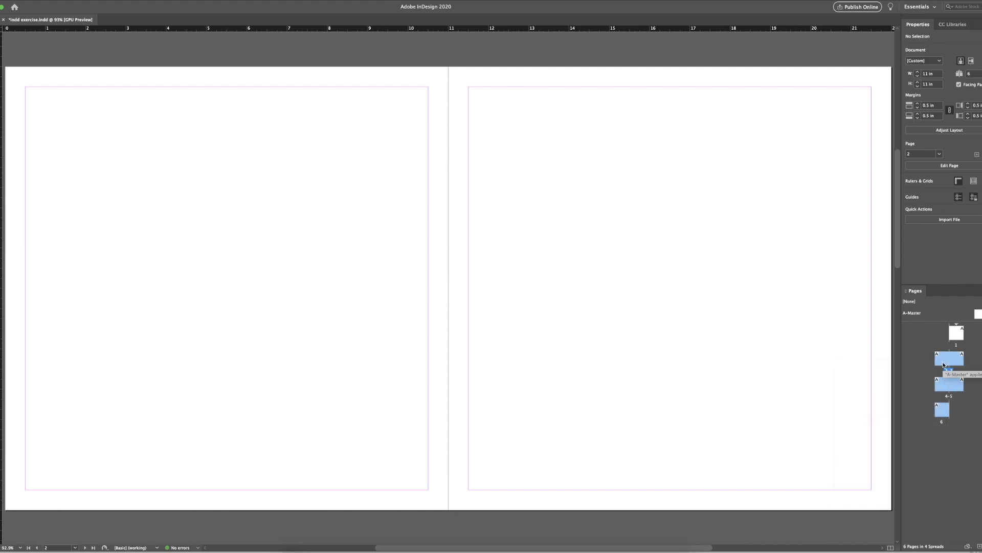
click(966, 413)
Select pages 4, 5 and 6 individually, delete them together, and undo the deletion.
click(939, 414)
super+click(960, 388)
super+click(943, 385)
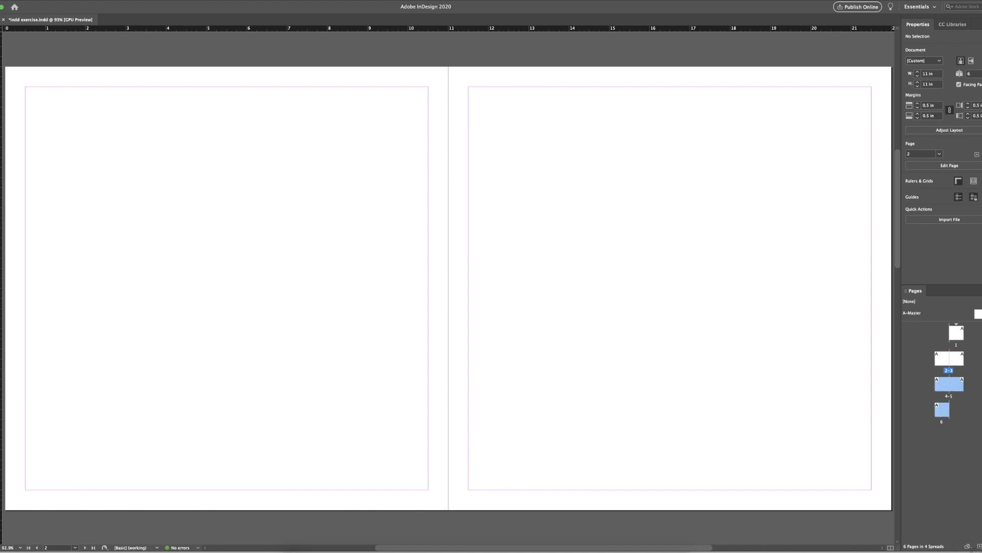
click(981, 547)
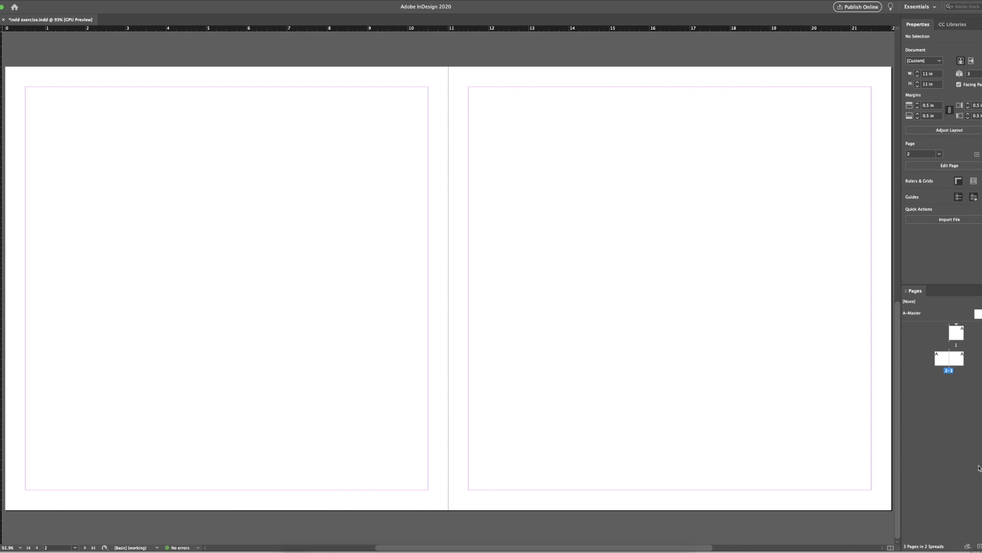
key(super+z)
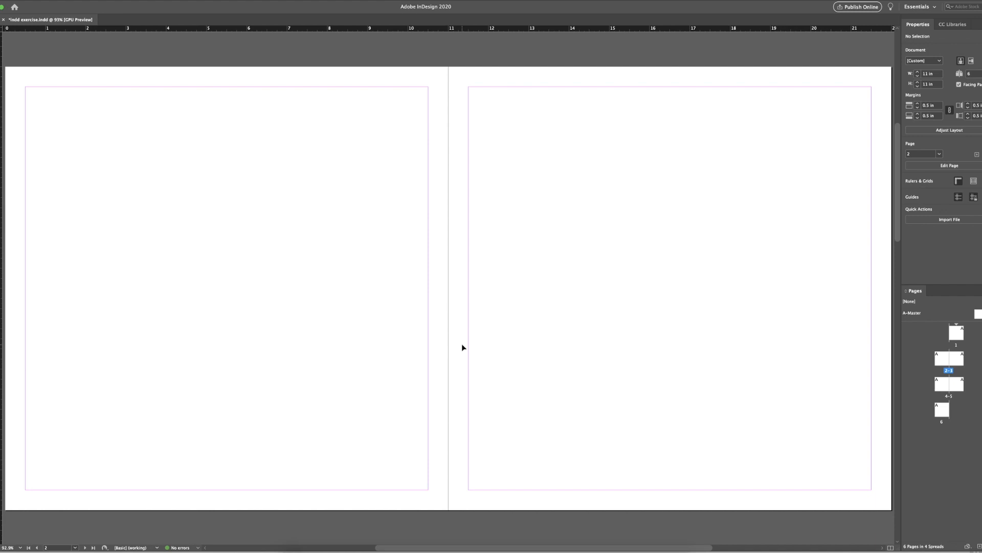
Examine the single first page and the facing spread of pages 2-3, ending with the whole spread at 50%.
scroll(592, 277, up, 10)
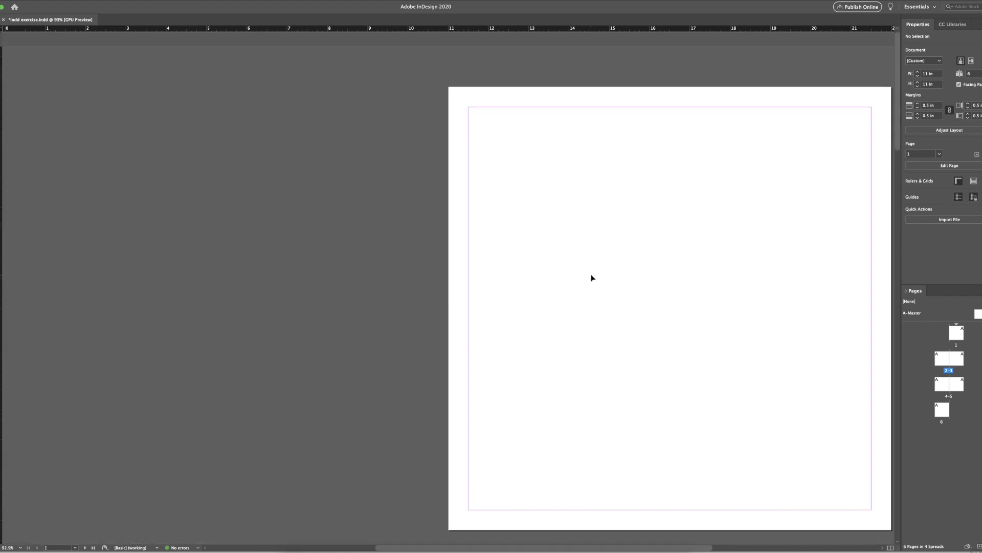
scroll(592, 277, down, 1)
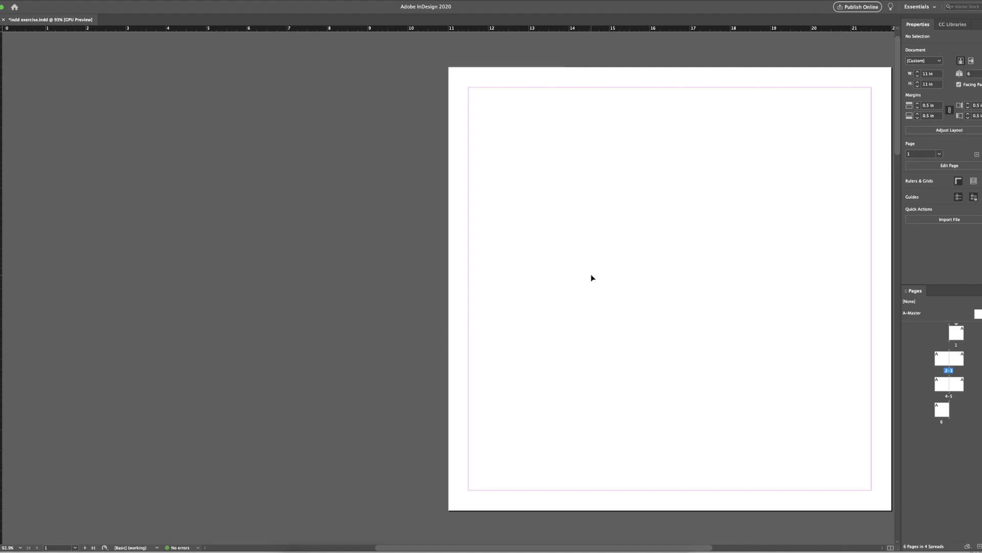
drag(406, 547, 423, 547)
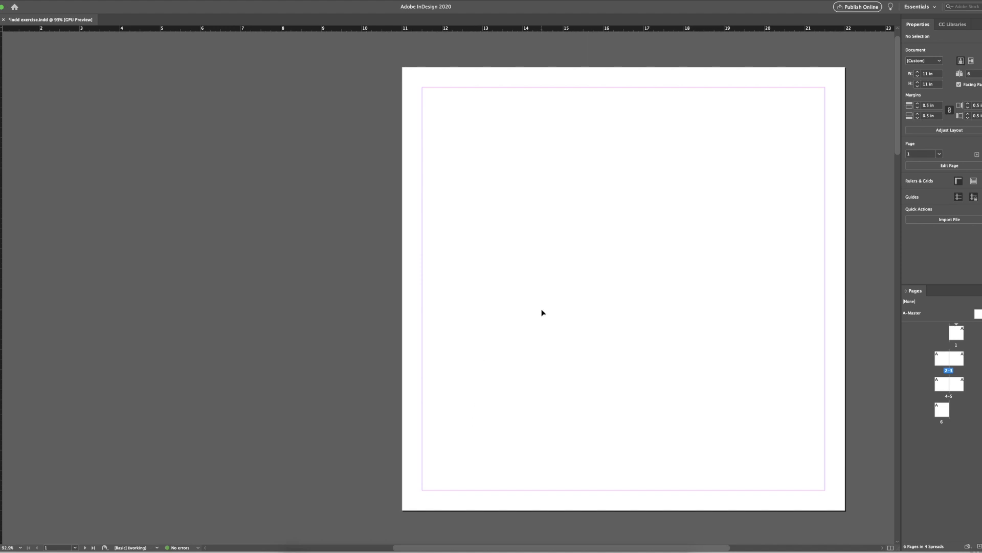
scroll(545, 307, down, 10)
scroll(545, 307, up, 3)
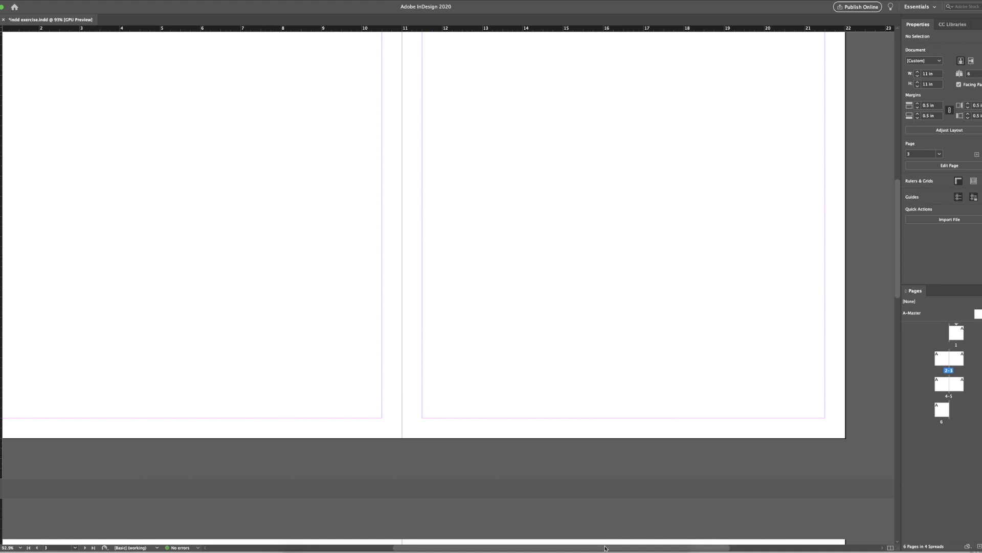
drag(605, 547, 581, 548)
scroll(580, 509, up, 2)
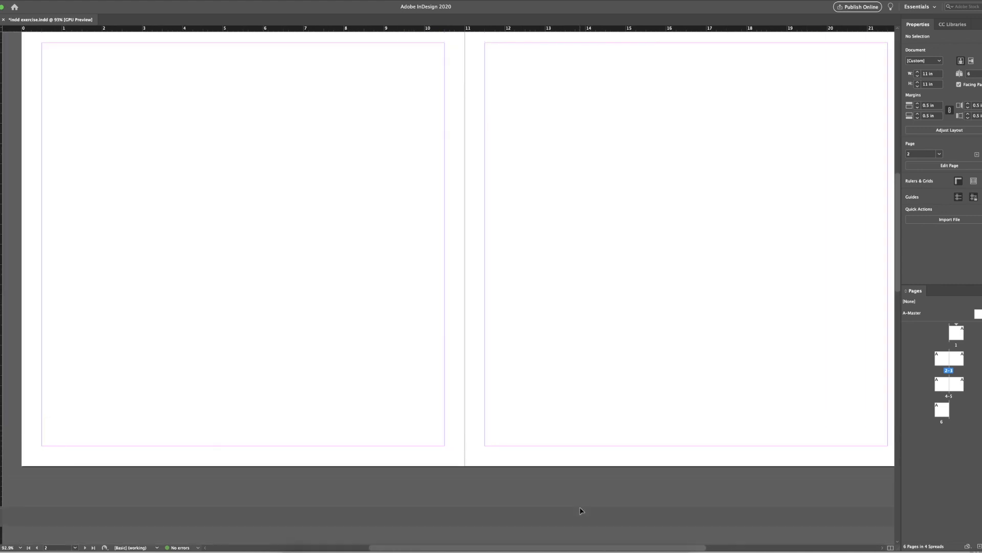
scroll(579, 510, up, 2)
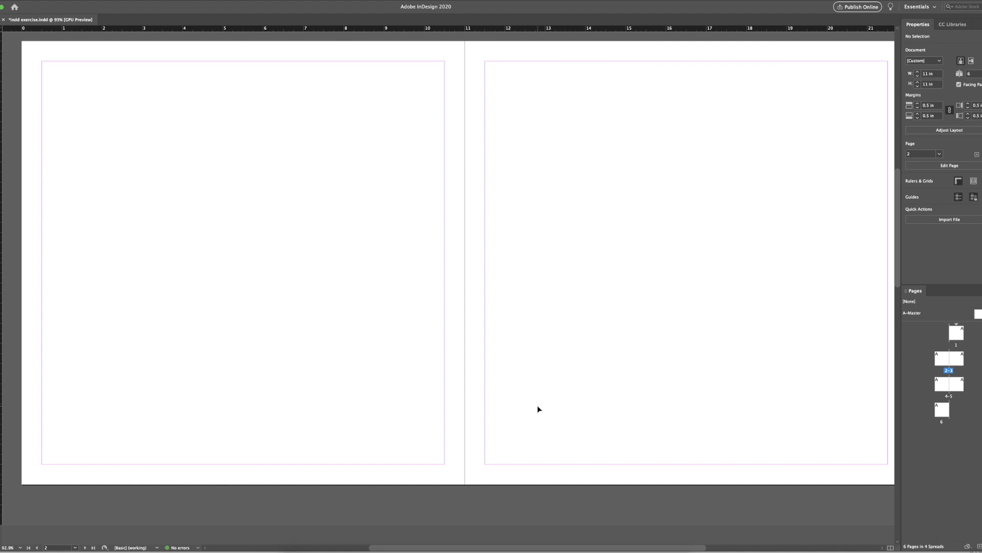
key(super+0)
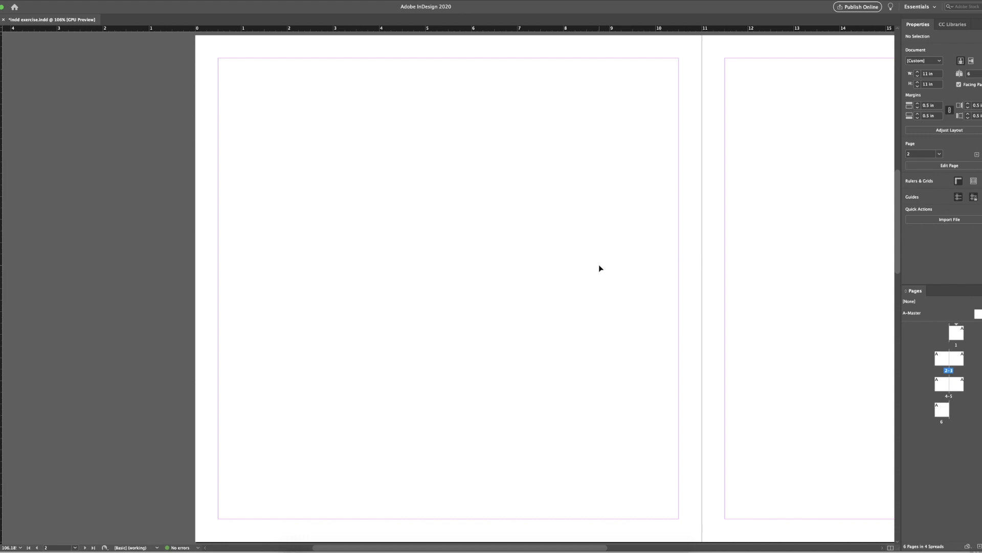
scroll(600, 265, down, 3)
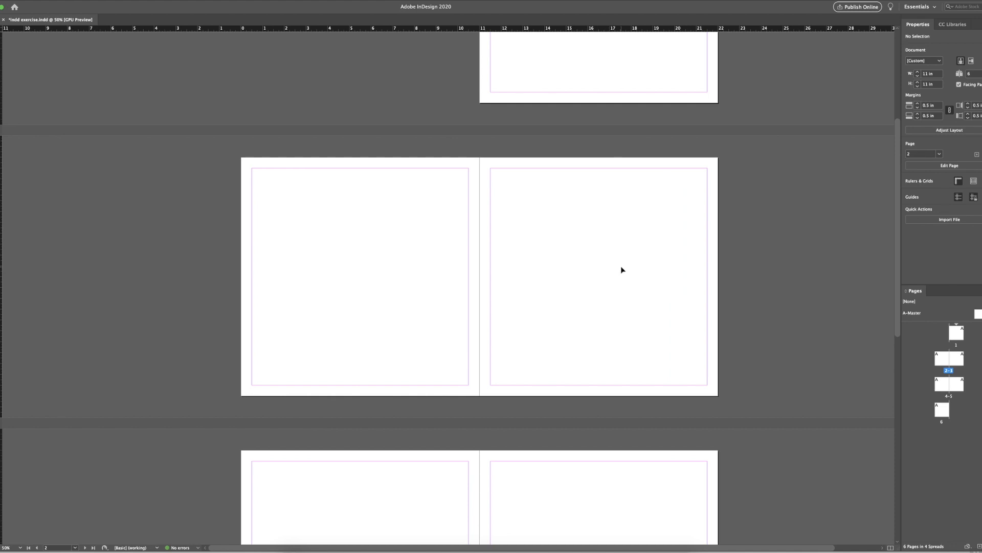
Examine the facing spread of pages 2-3 at 75%, checking both pages side by side.
scroll(623, 269, up, 3)
scroll(622, 270, down, 1)
scroll(489, 276, up, 1)
scroll(489, 277, down, 1)
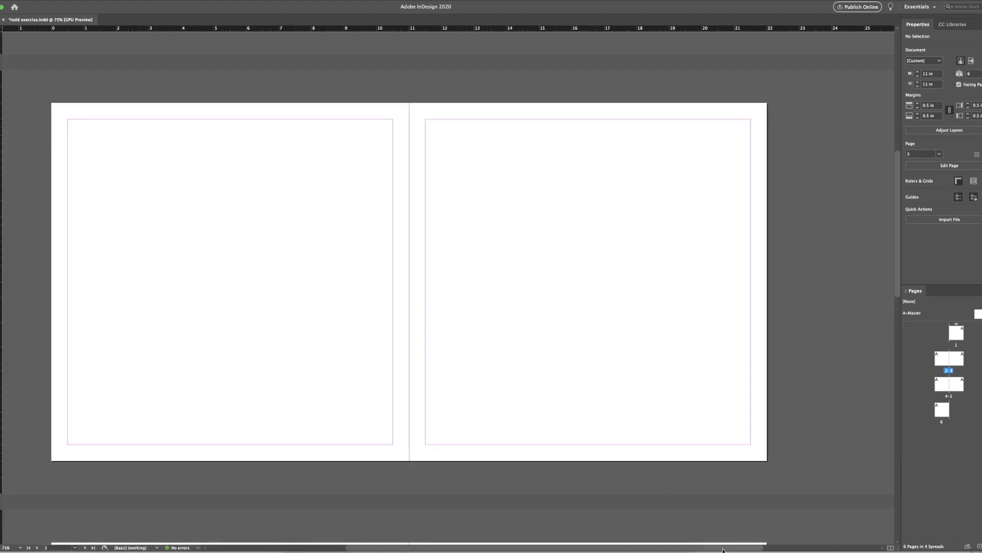
scroll(491, 309, left, 3)
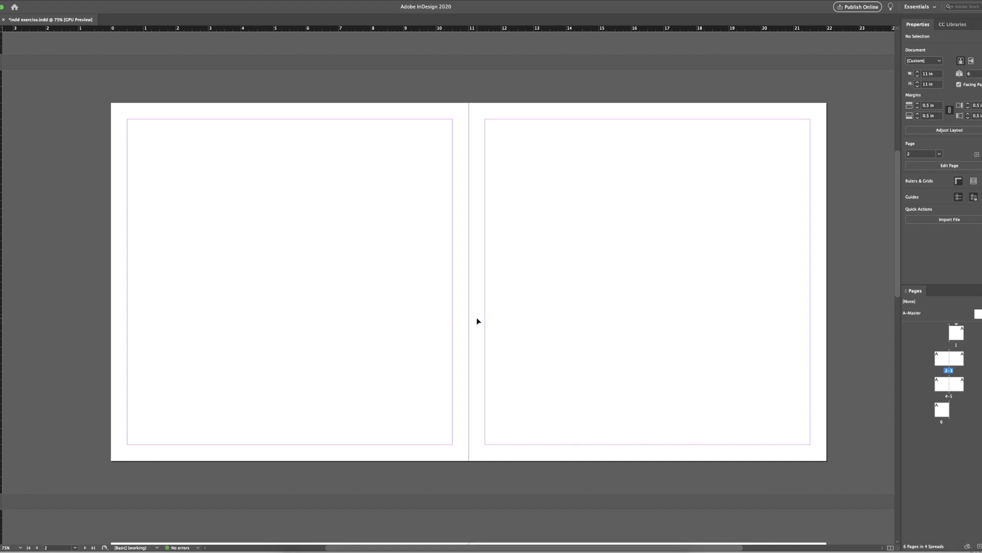
scroll(477, 321, up, 1)
scroll(476, 320, down, 1)
scroll(476, 321, up, 1)
scroll(477, 321, down, 1)
scroll(472, 322, left, 5)
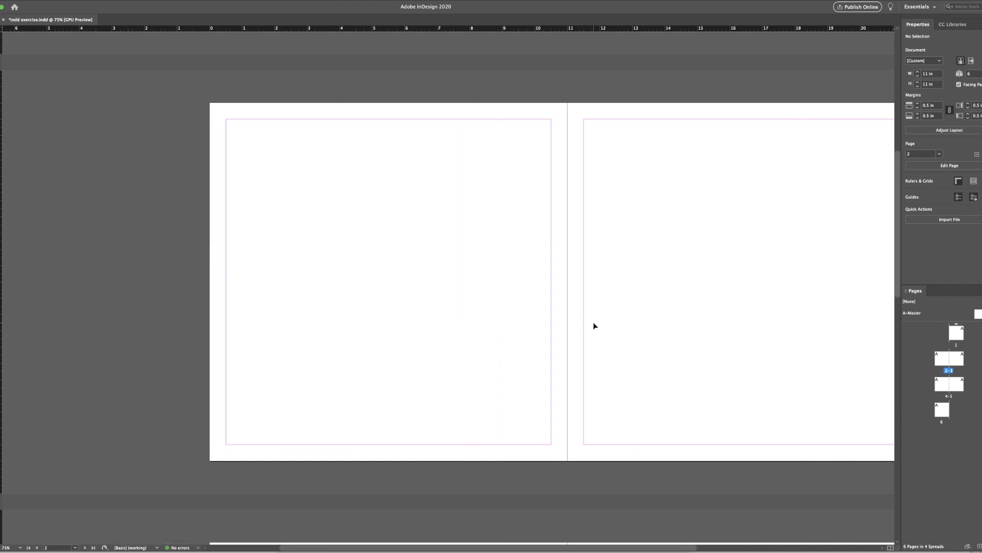
Draw an upright rectangular placeholder frame about 4.4 × 5.2 in on the upper middle of page 2.
drag(629, 547, 658, 547)
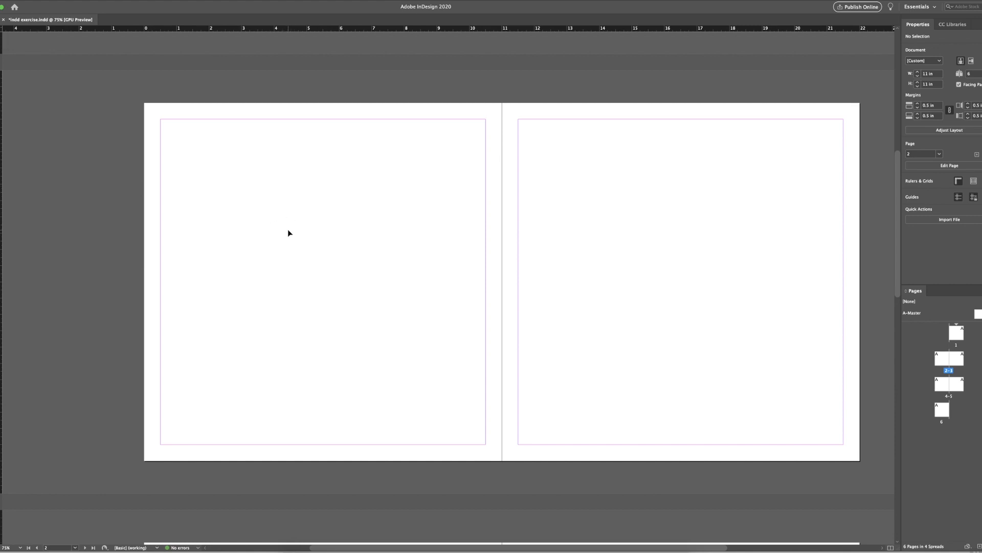
key(f)
drag(250, 152, 395, 322)
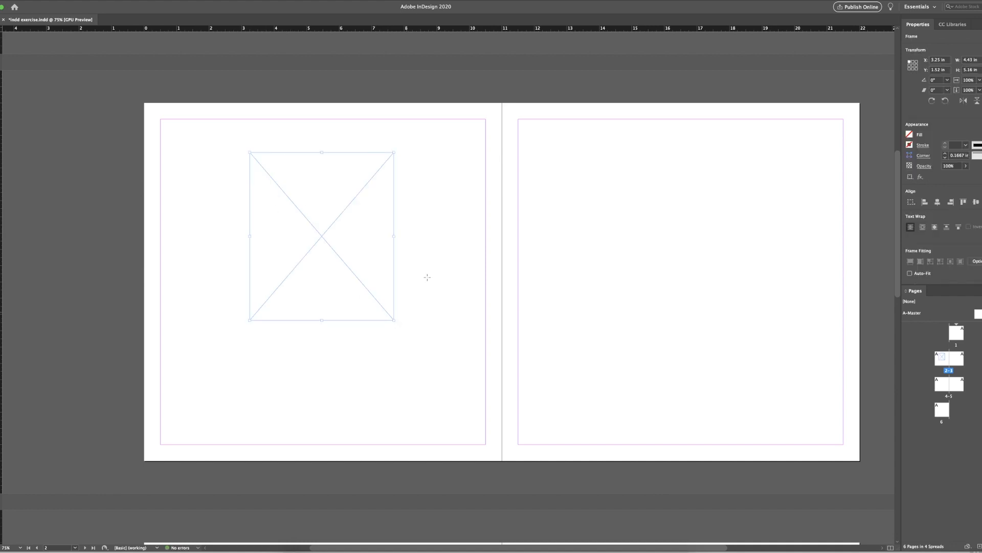
Draw a small frame about 2.2 × 1.9 in at page 2's inner margin and create an exact 4 × 4 in frame on page 3.
drag(414, 186, 486, 246)
click(679, 246)
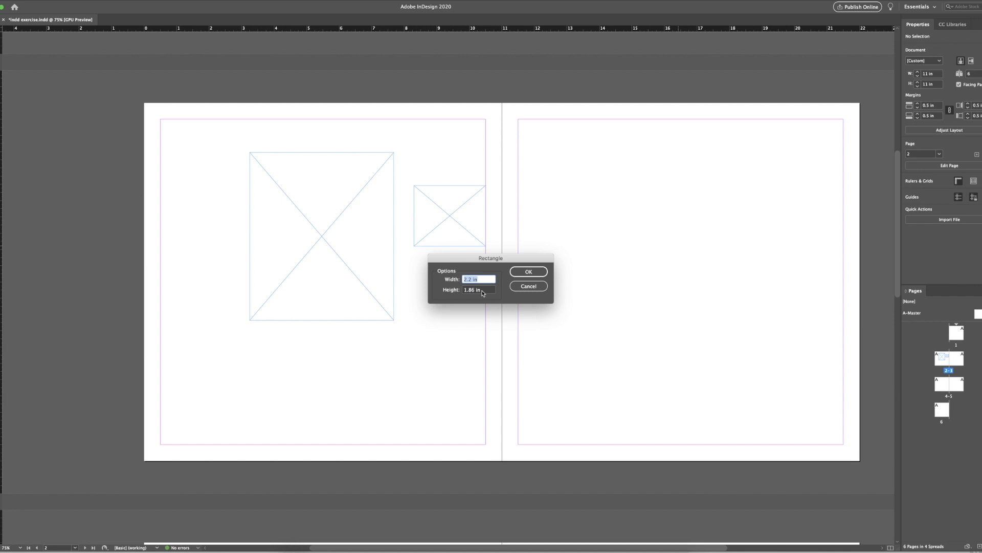
text(4)
key(Tab)
text(4)
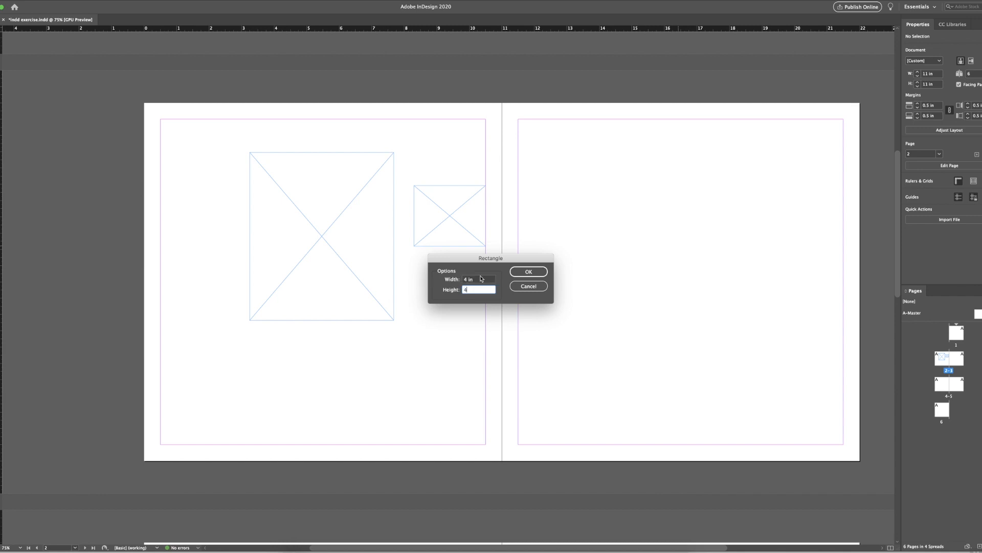
key(Return)
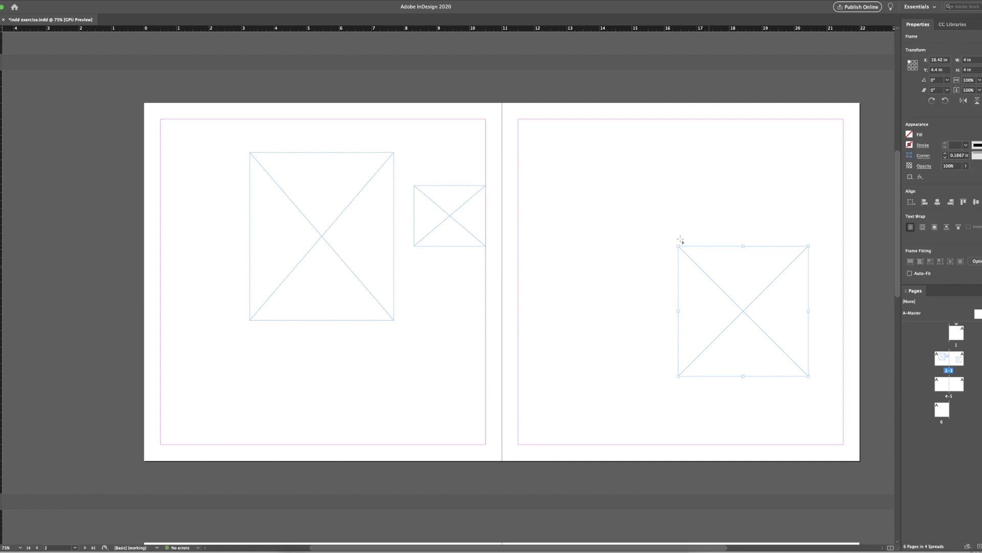
Create a rectangular frame exactly 6 × 6 in, starting near the upper inner corner of page 3.
click(565, 145)
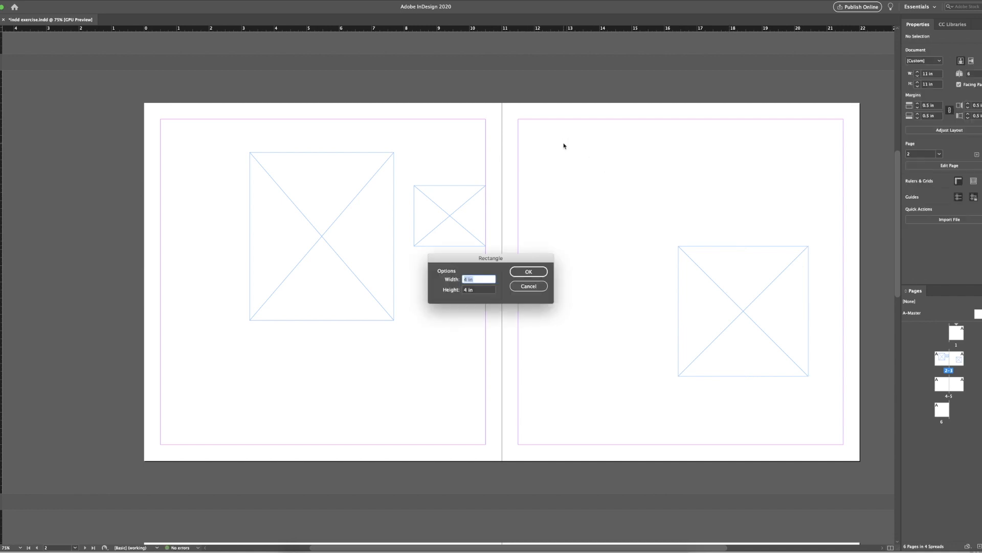
text(6)
key(Tab)
text(6)
key(Return)
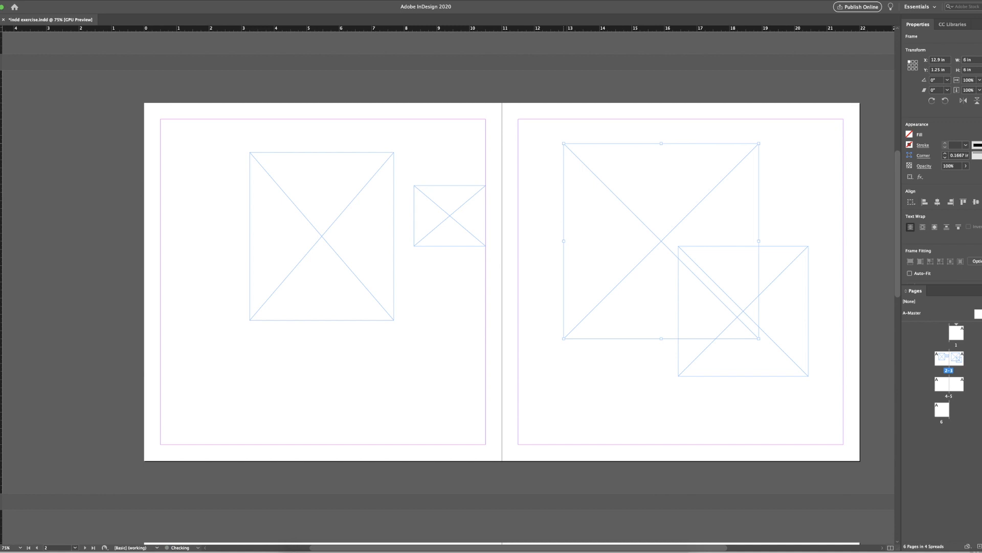
Draw a frame about 3.8 × 5 in near page 2's outer margin and try to create another frame by entering exact dimensions.
drag(172, 223, 298, 387)
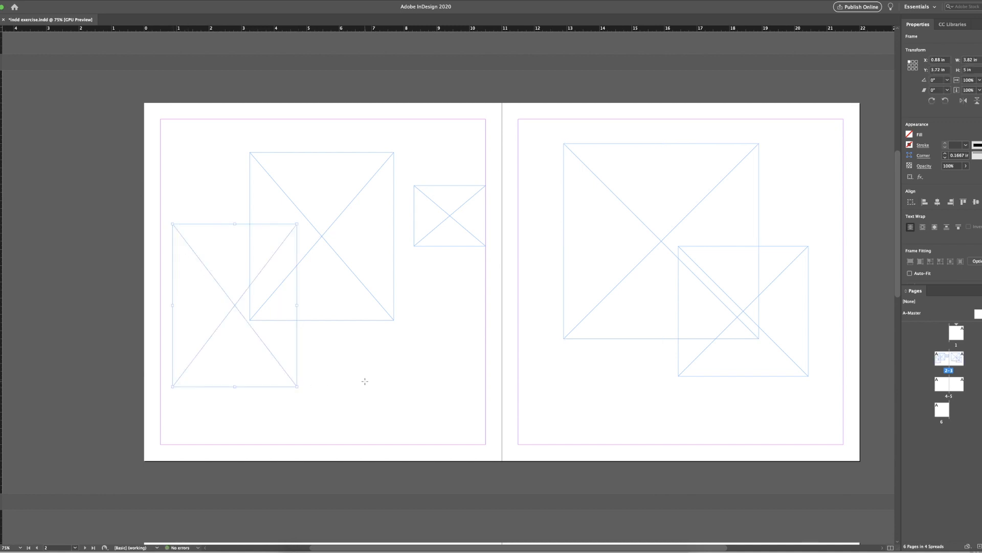
click(426, 301)
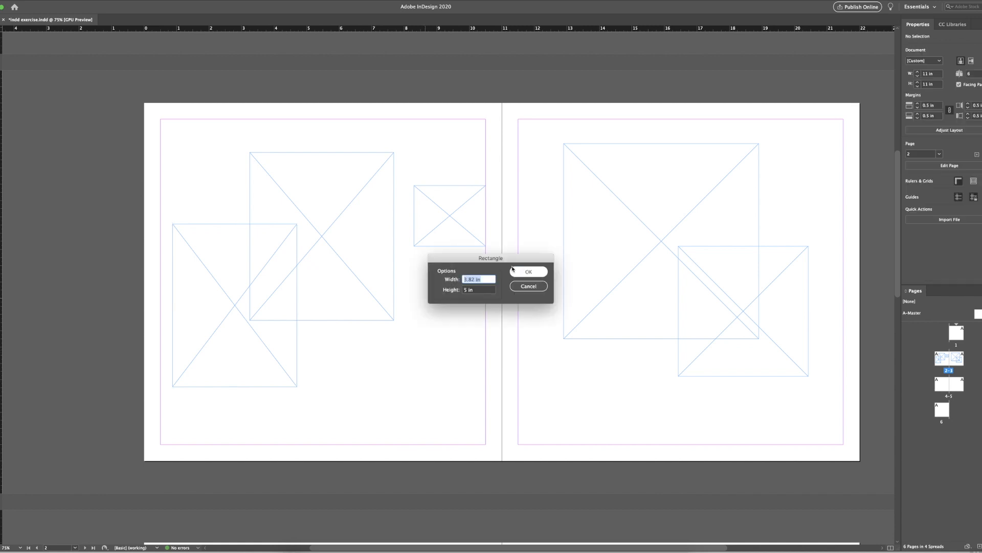
click(512, 270)
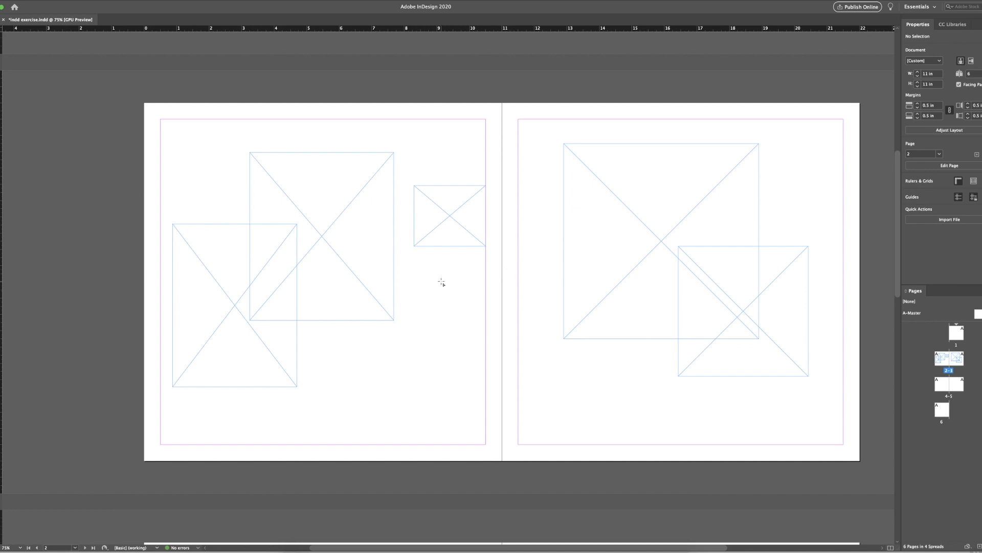
Delete the overlapping outer frame and the small frame on page 2, and the 4 × 4 in frame on page 3.
key(v)
key(f)
key(v)
click(289, 380)
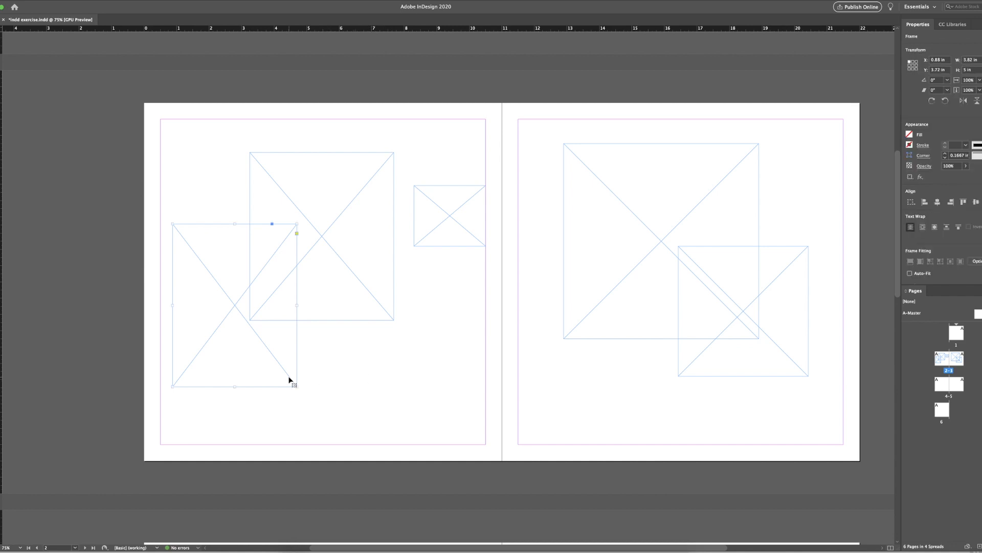
key(Delete)
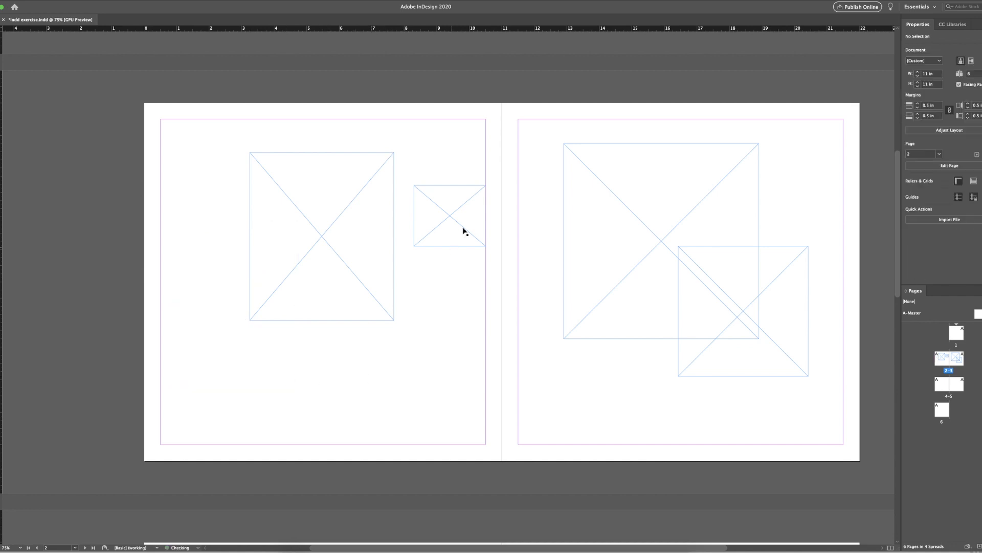
click(457, 211)
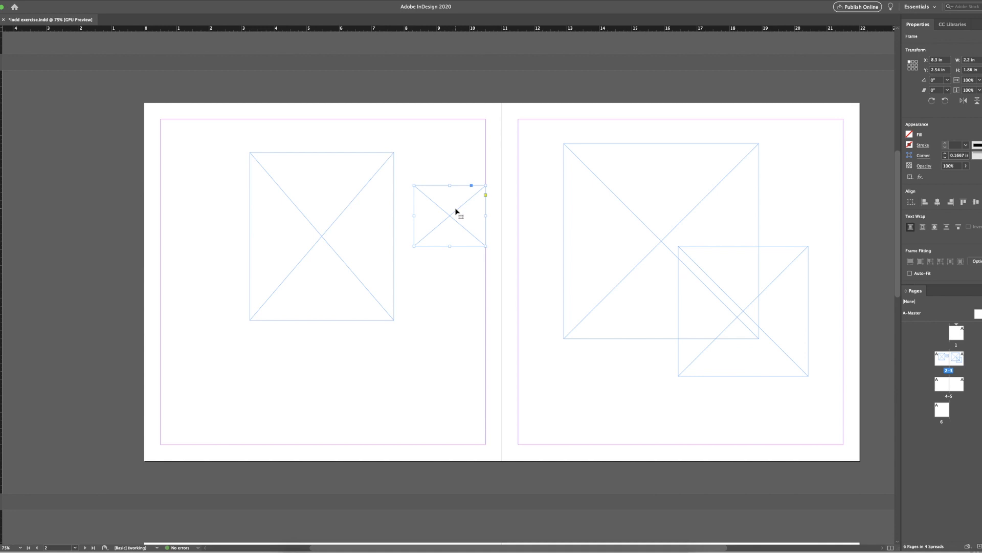
key(Delete)
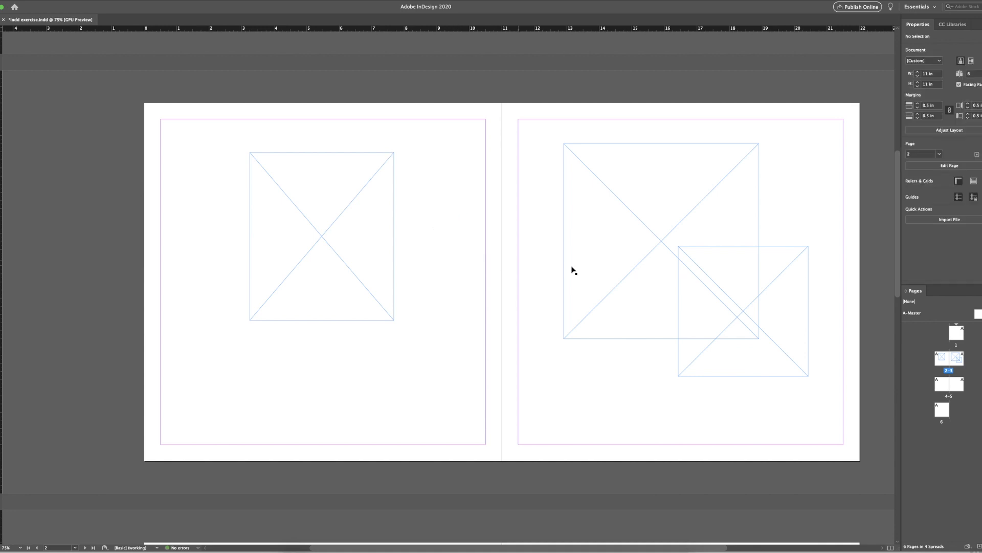
click(787, 256)
key(Delete)
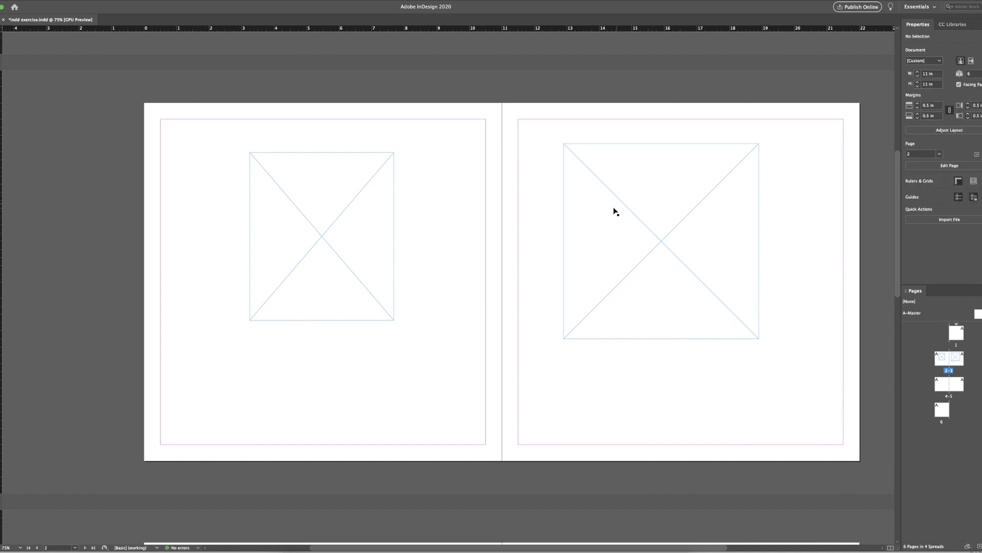
Center the square frame on page 3 both horizontally and vertically using the smart guides.
drag(682, 225, 700, 267)
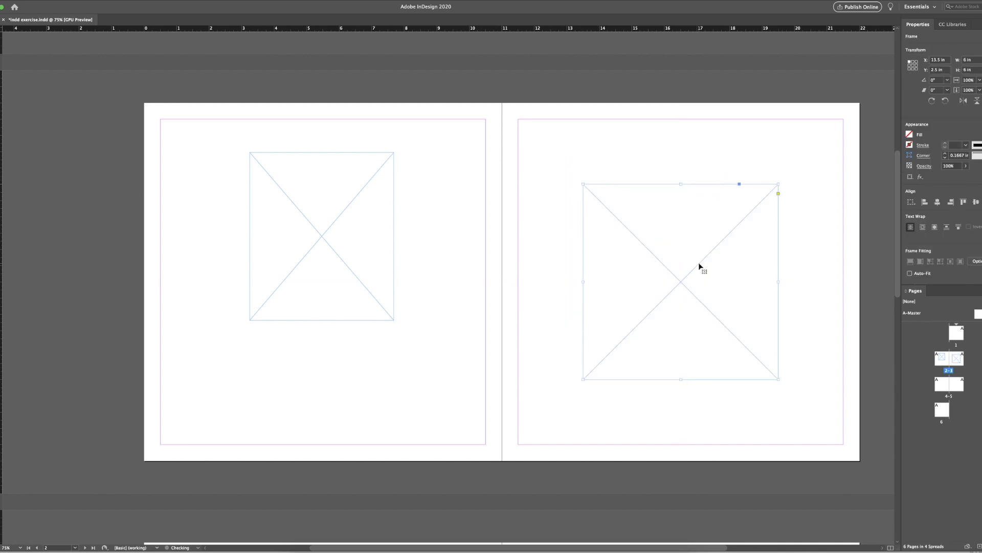
click(698, 171)
mouse_move(744, 218)
mouse_down()
mouse_move(744, 209)
mouse_move(744, 221)
mouse_up()
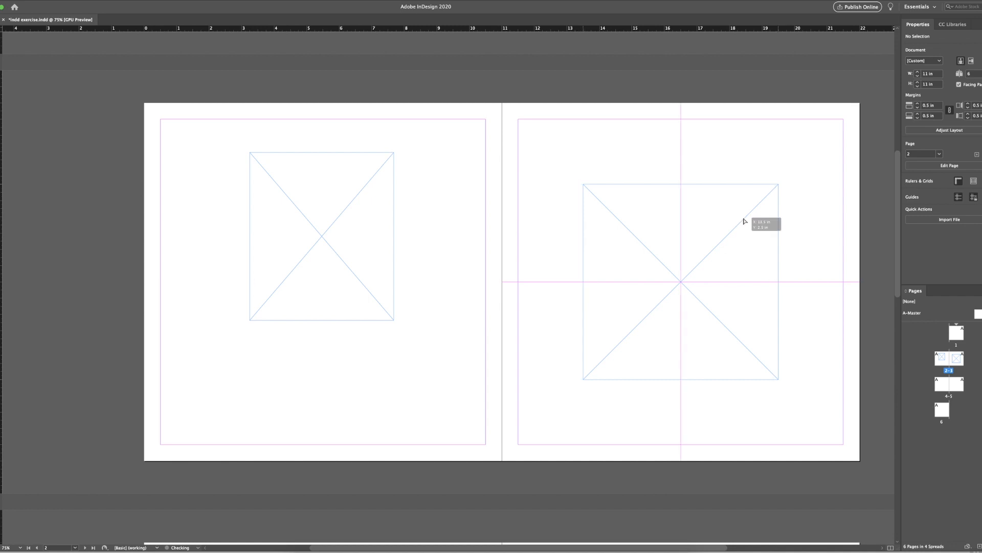
drag(745, 221, 745, 220)
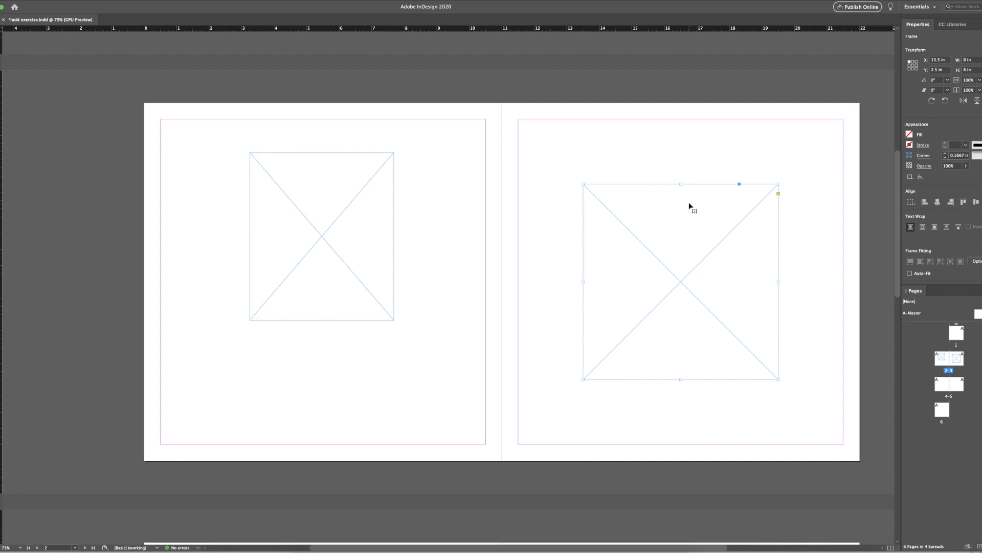
Resize the frame on page 2 to 6 × 6 in and center it on the page.
click(347, 209)
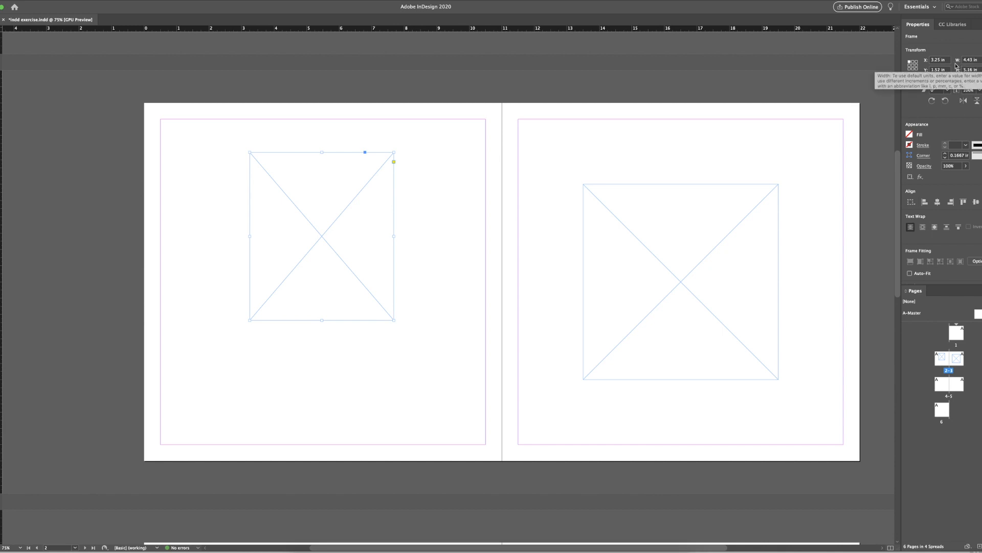
click(722, 229)
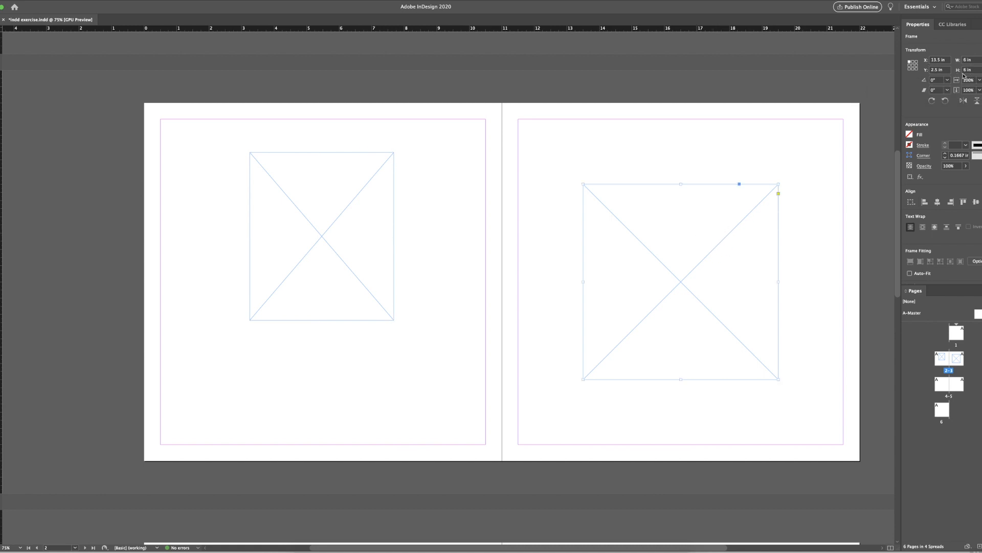
click(377, 209)
click(975, 59)
text(6)
key(Tab)
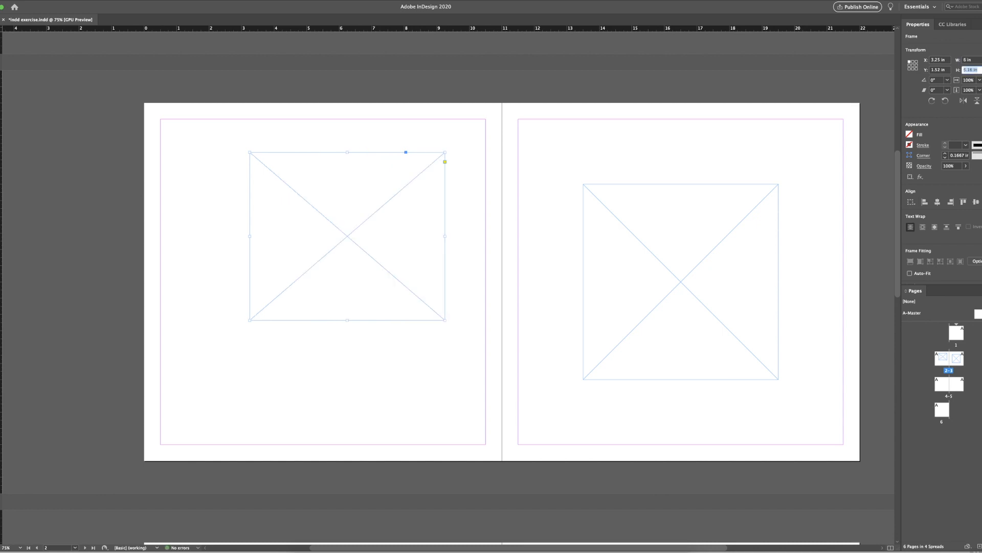
text(6)
key(Return)
drag(372, 206, 351, 236)
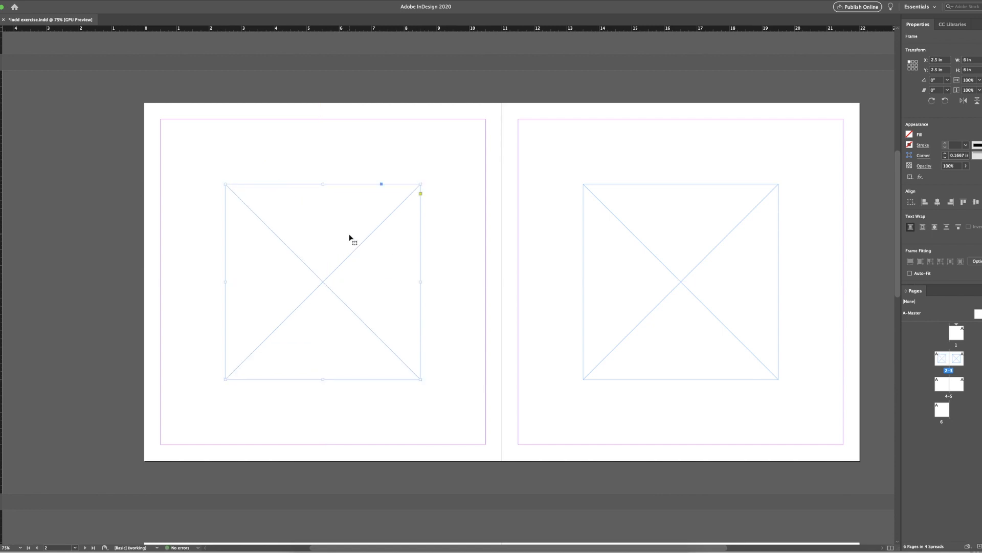
Resize the frame on page 3 to 4 × 4 in and move it towards the middle of the page.
click(438, 221)
click(974, 60)
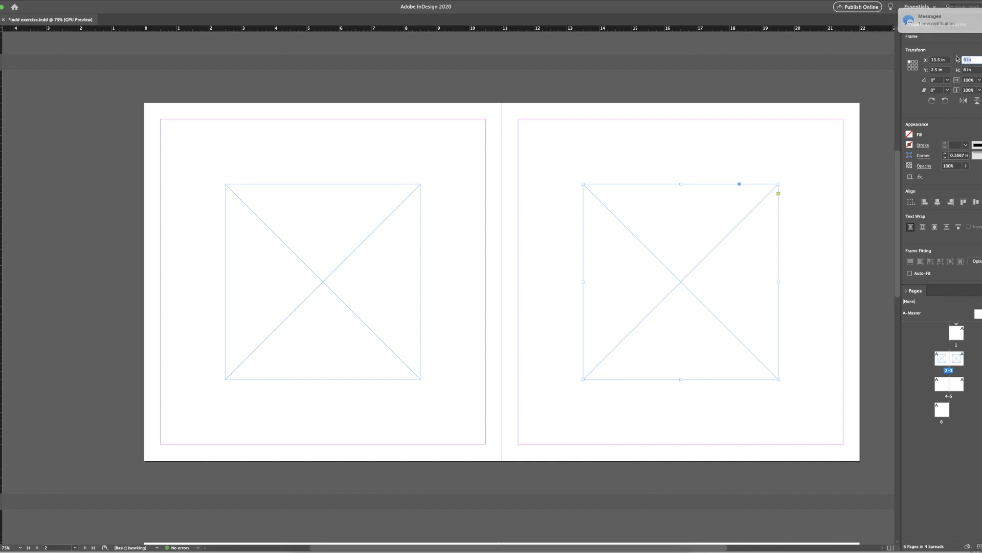
text(4)
key(Tab)
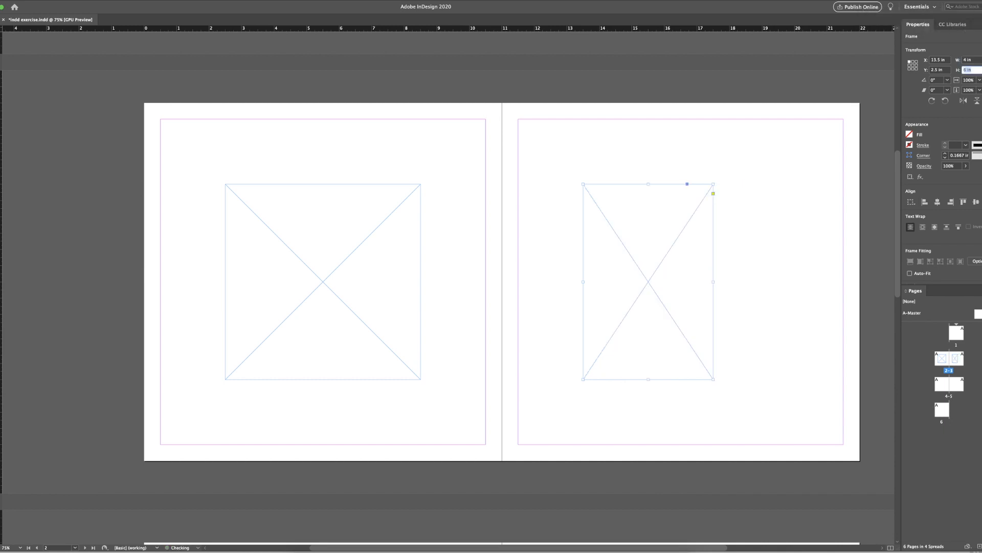
text(4)
key(Return)
drag(665, 206, 710, 231)
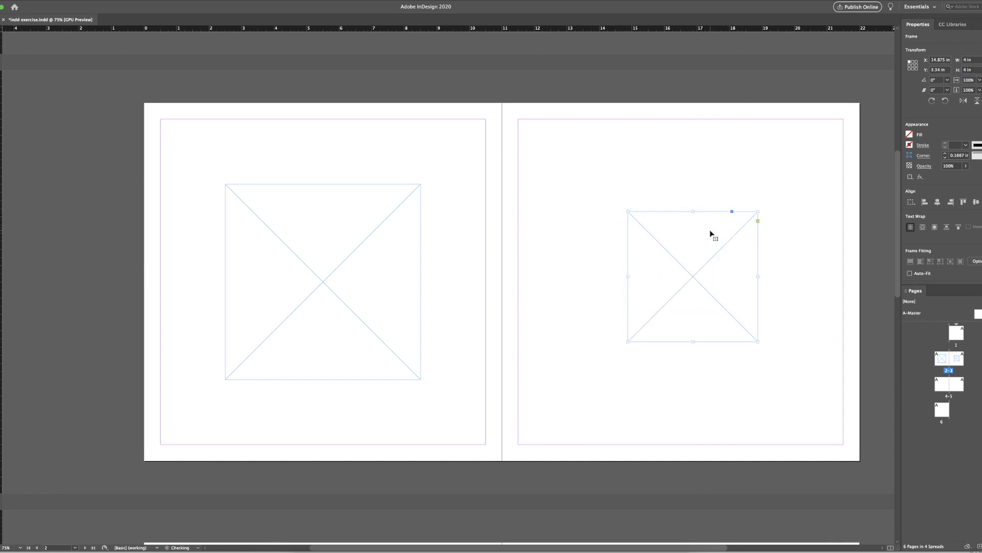
Undo the move and resize of page 3's frame, and select the frame on page 2.
key(super+z)
key(super+z)
key(super+shift+z)
click(547, 244)
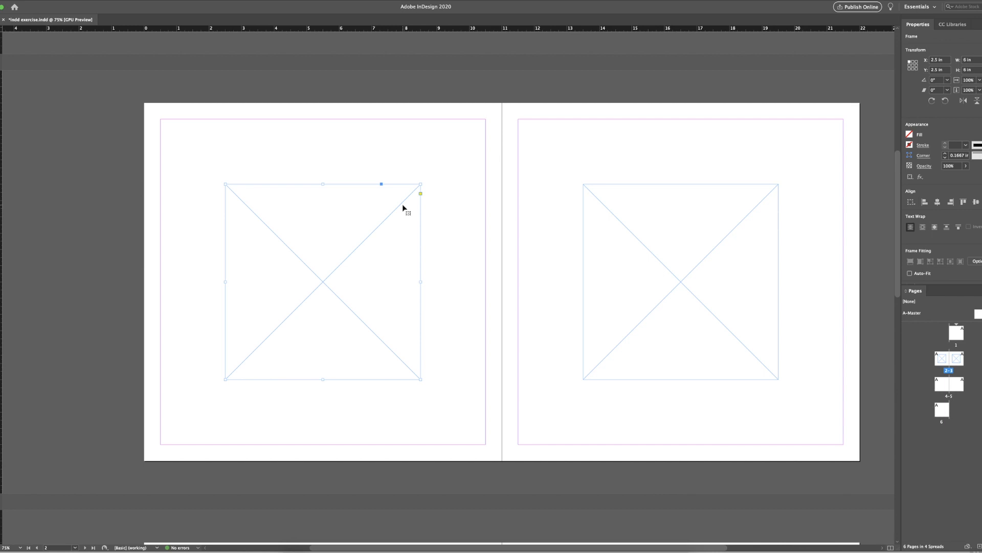
key(cmd+d)
key(super+d)
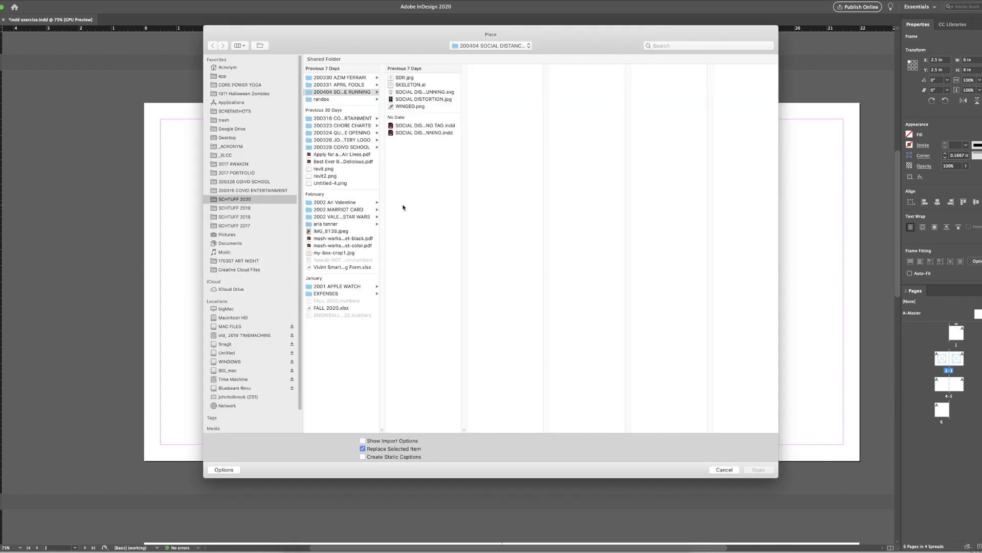
key(Escape)
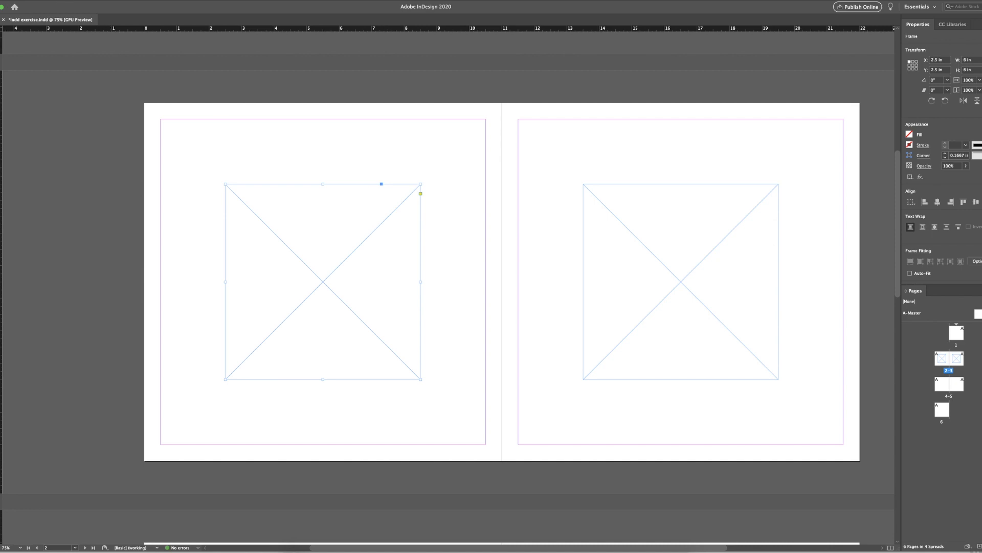
click(40, 0)
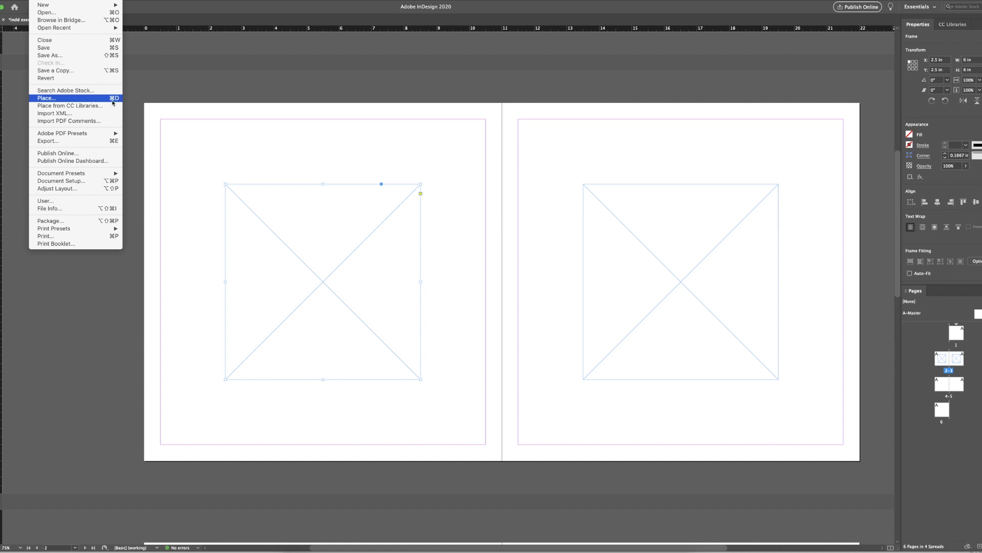
click(288, 153)
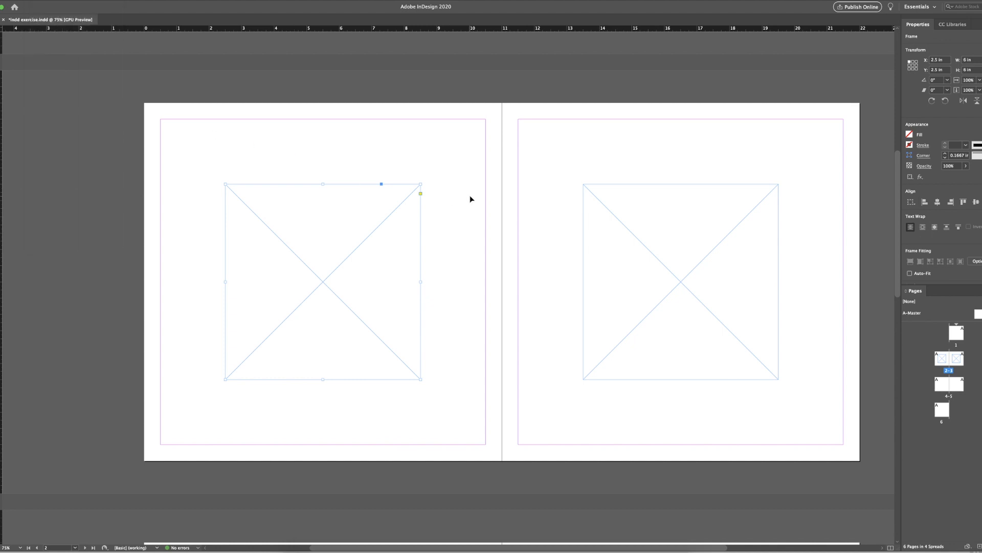
Place 1 villa savoye.jpg from the DIGITAL GRAPHICS > IMAGES FOR INDESIGN folder into the frame on page 2, then deselect it.
click(355, 245)
key(super+d)
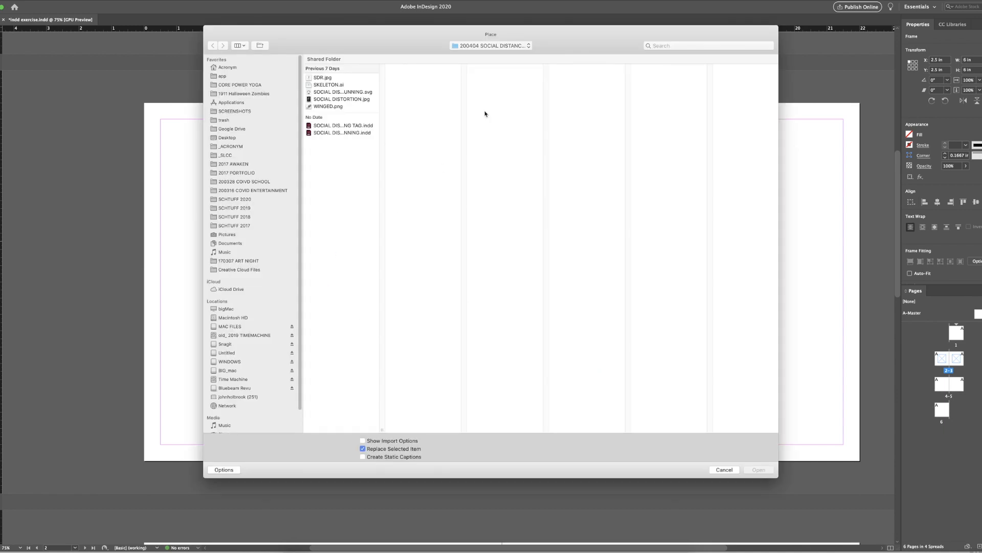
click(493, 47)
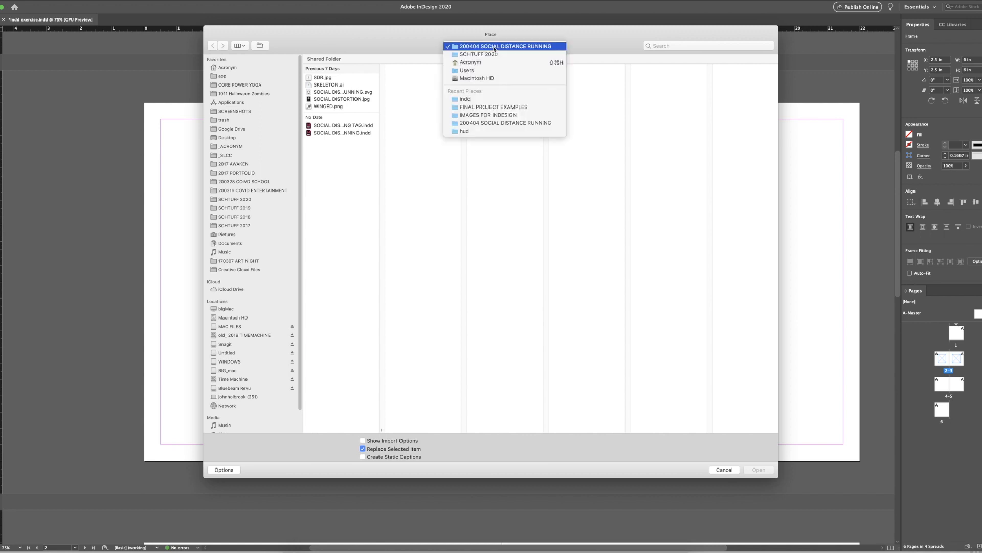
click(484, 100)
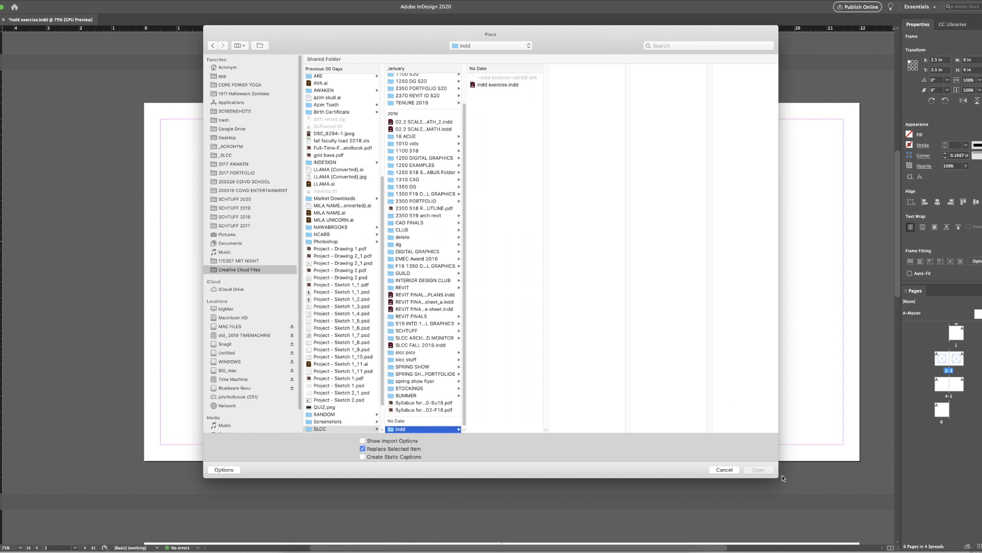
drag(778, 477, 818, 493)
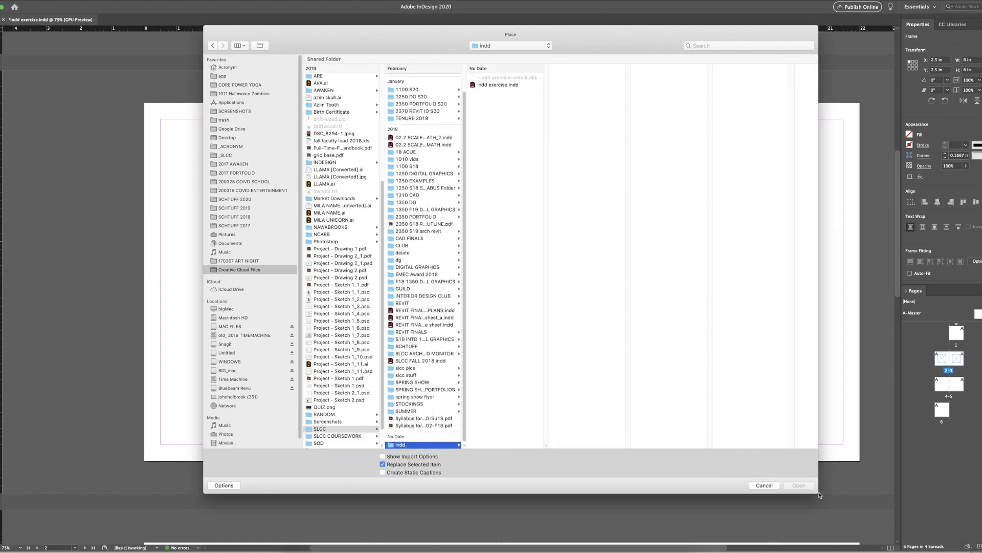
click(419, 267)
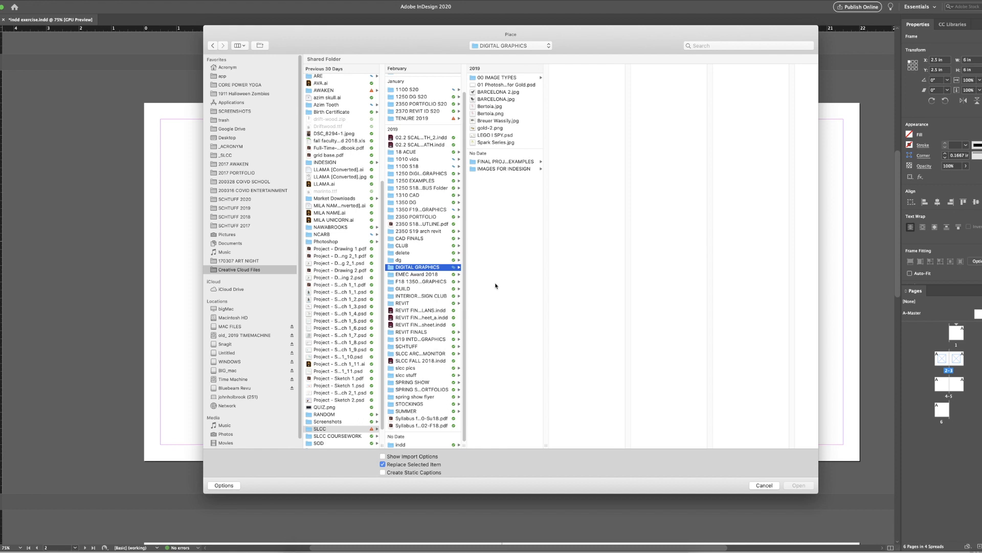
click(499, 169)
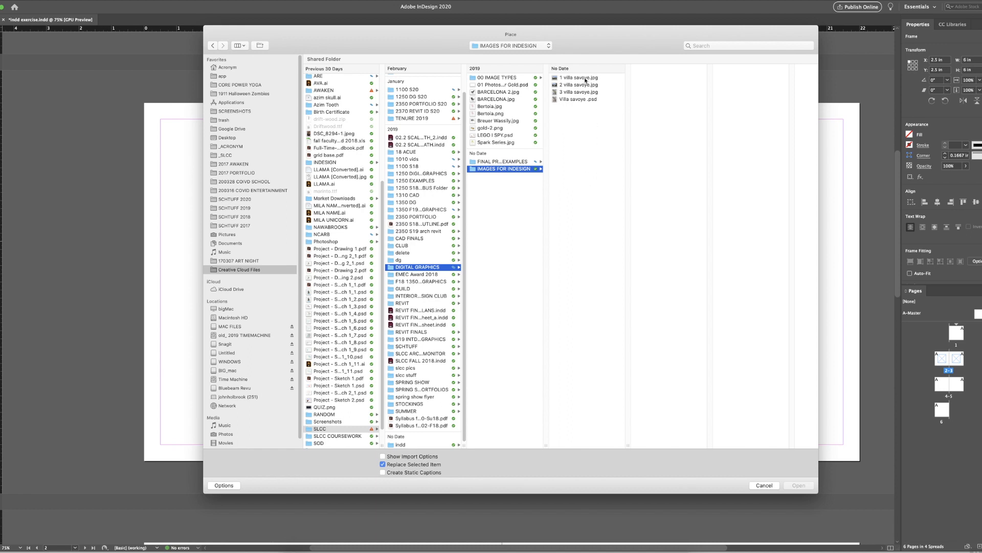
click(567, 79)
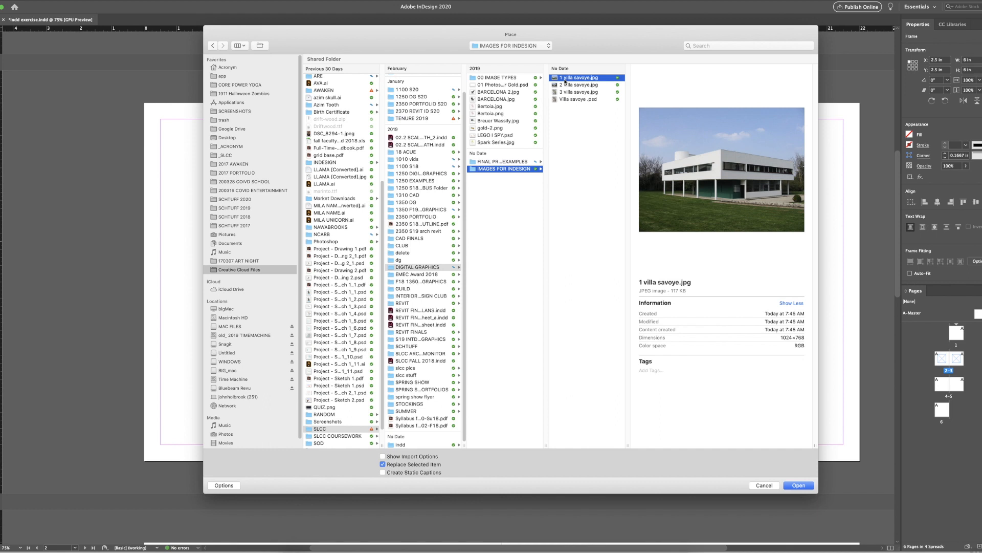
click(797, 486)
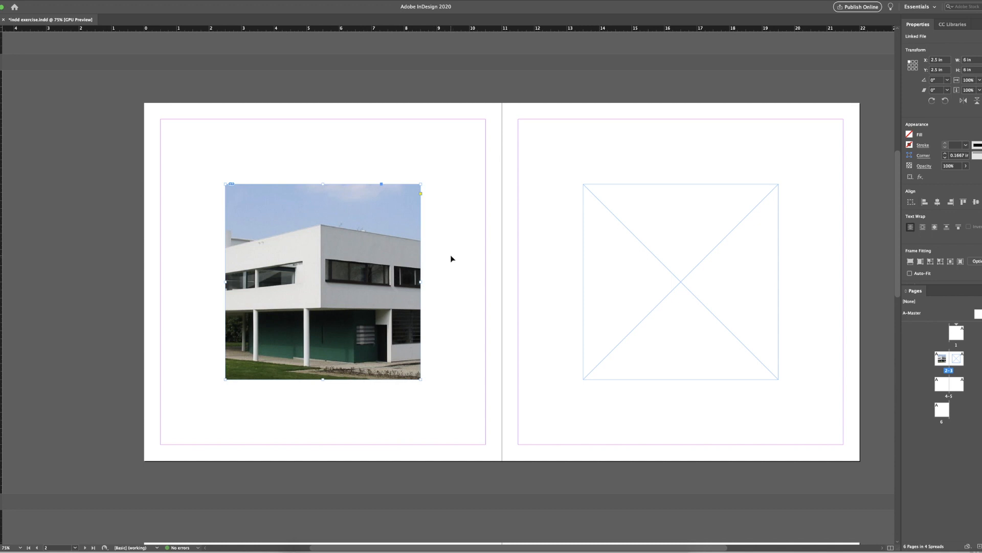
click(451, 258)
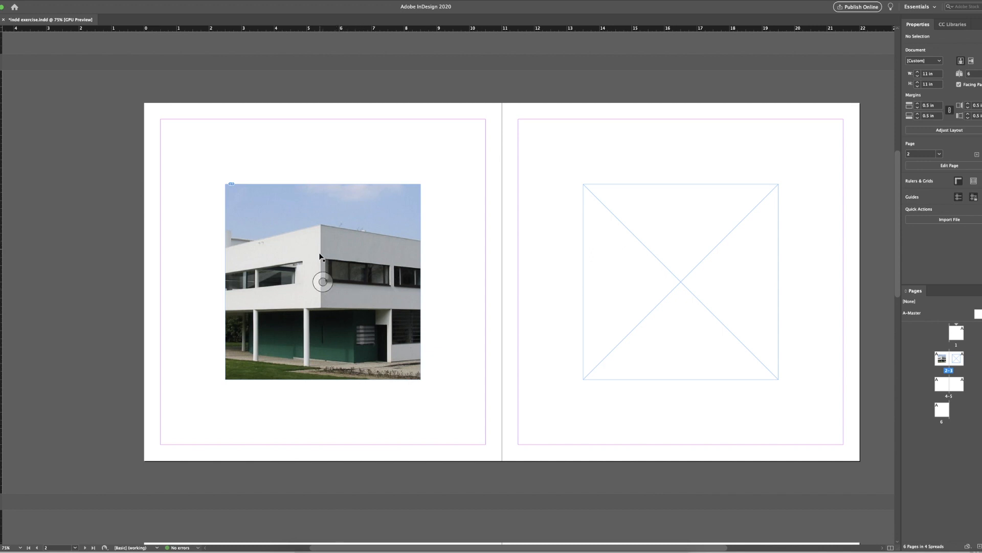
Switch to Finder and browse from Creative Cloud Files through SLCC to the DIGITAL GRAPHICS folder in an enlarged window.
click(294, 545)
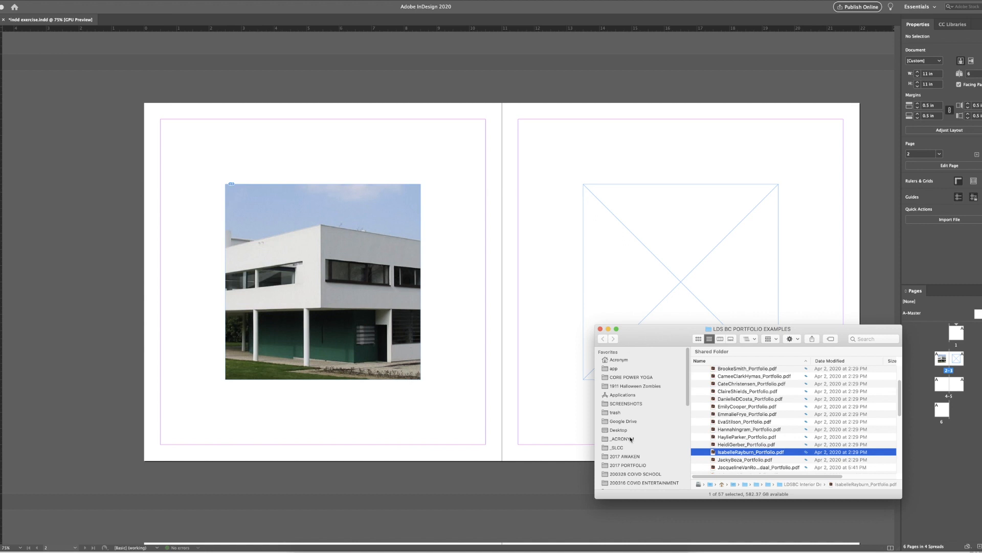
scroll(632, 435, down, 5)
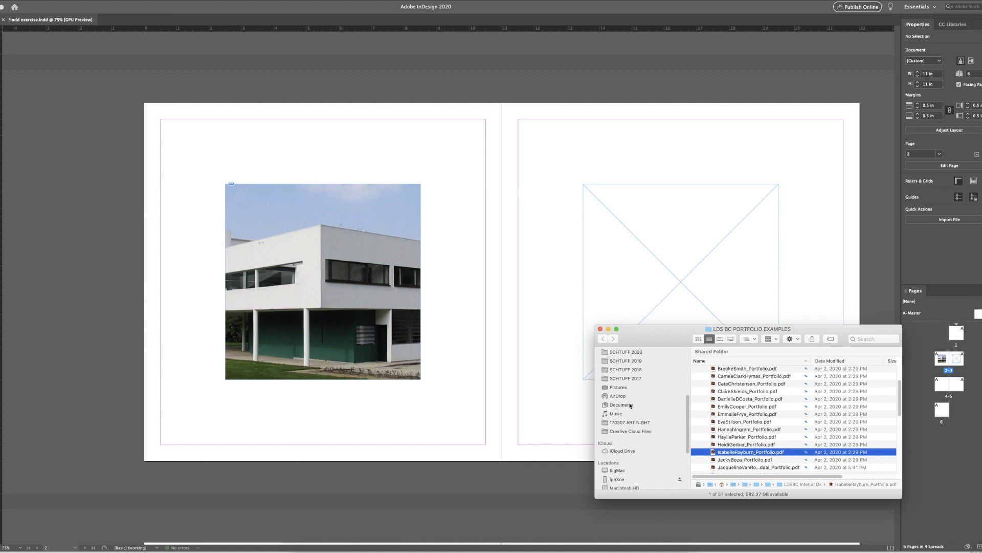
click(632, 433)
drag(660, 328, 423, 256)
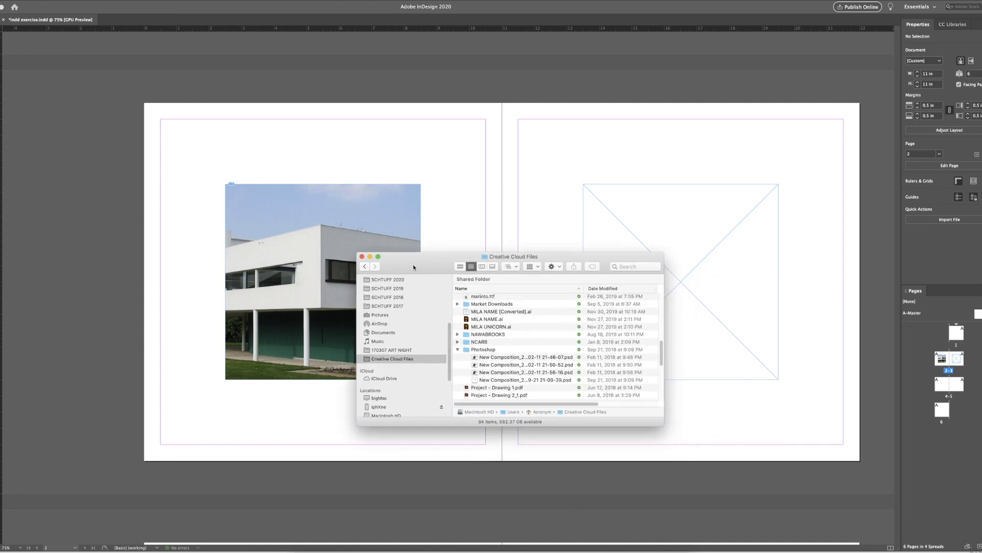
drag(663, 425, 768, 476)
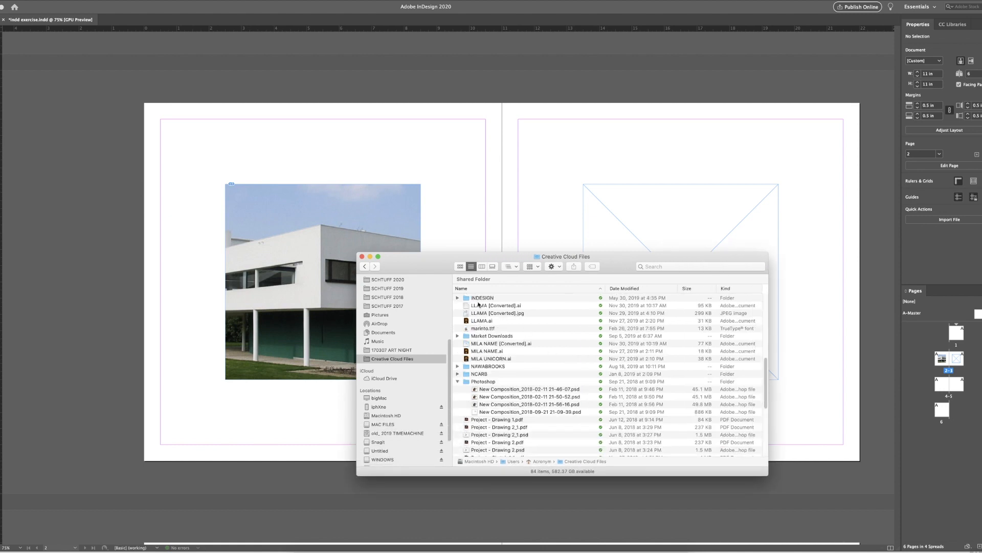
click(479, 300)
text(sl)
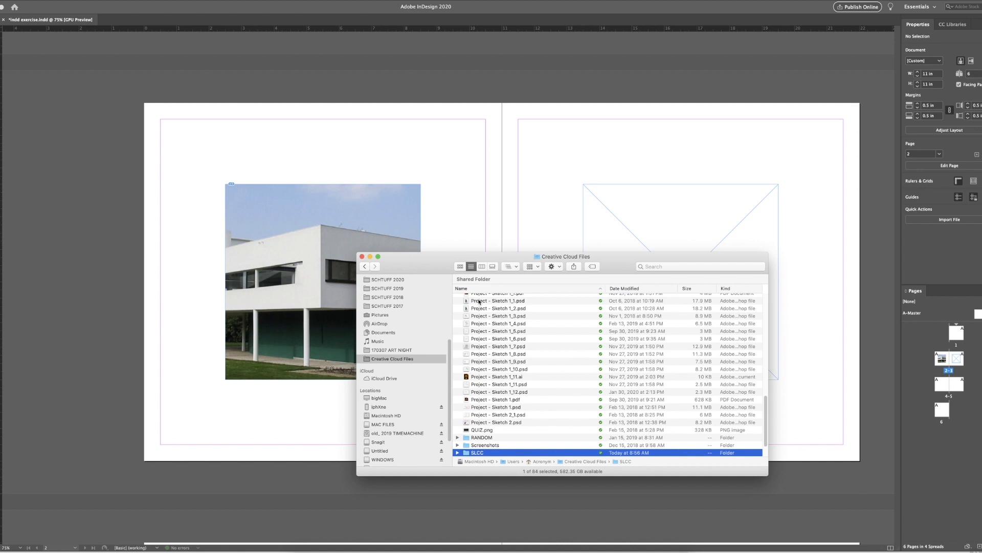
double_click(486, 452)
click(492, 354)
text(di)
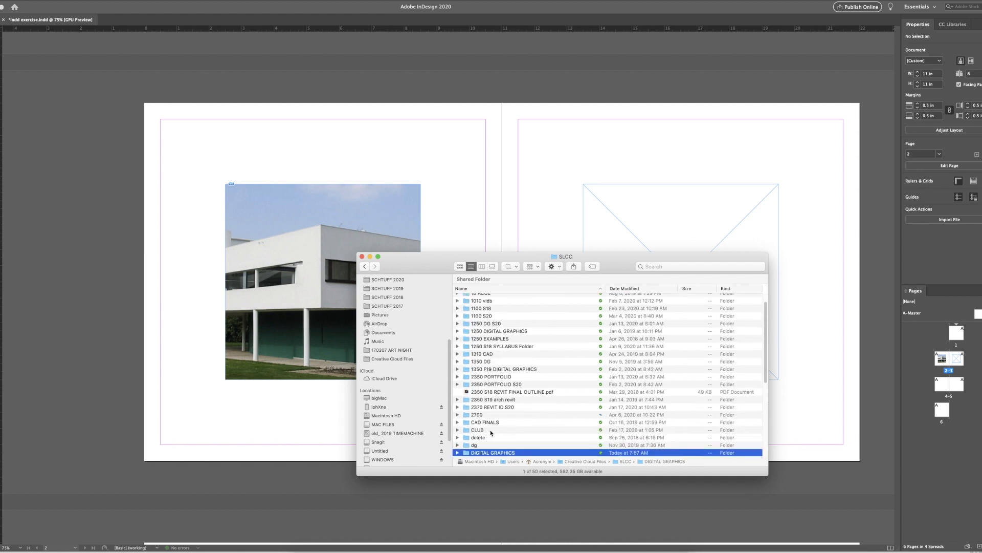
double_click(491, 454)
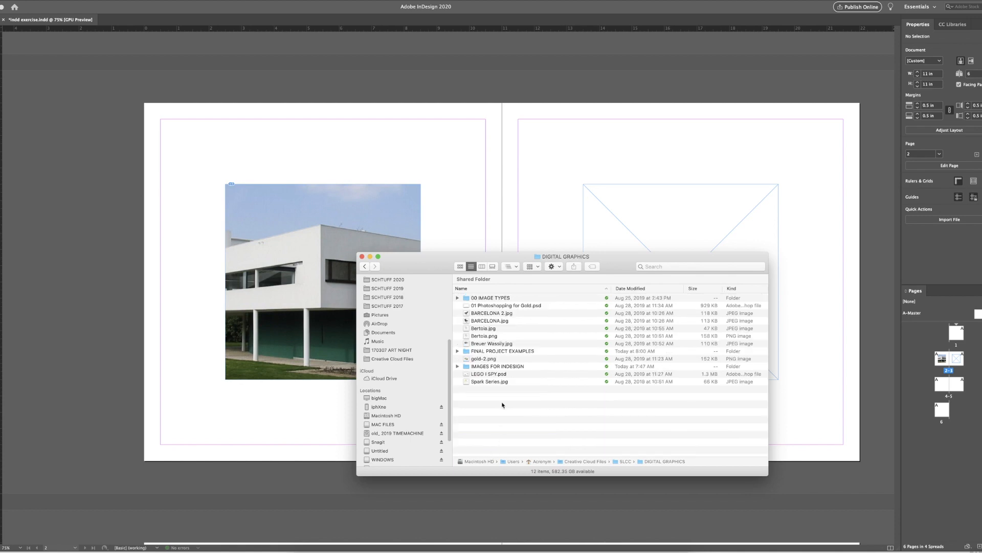
View the IMAGES FOR INDESIGN folder in columns, preview 1 villa savoye.jpg, and return to the InDesign document.
click(482, 266)
click(650, 353)
drag(639, 256, 408, 213)
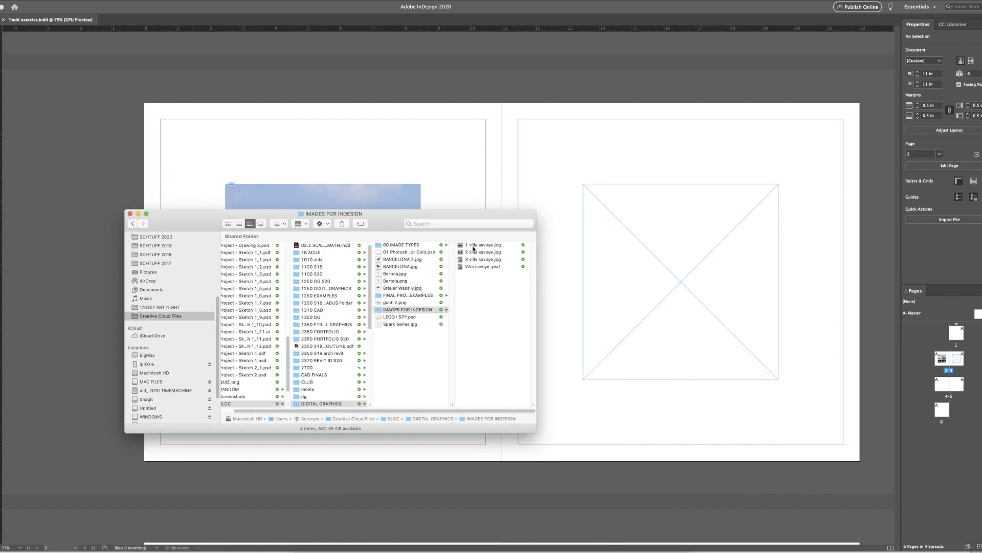
click(473, 245)
drag(535, 434, 727, 450)
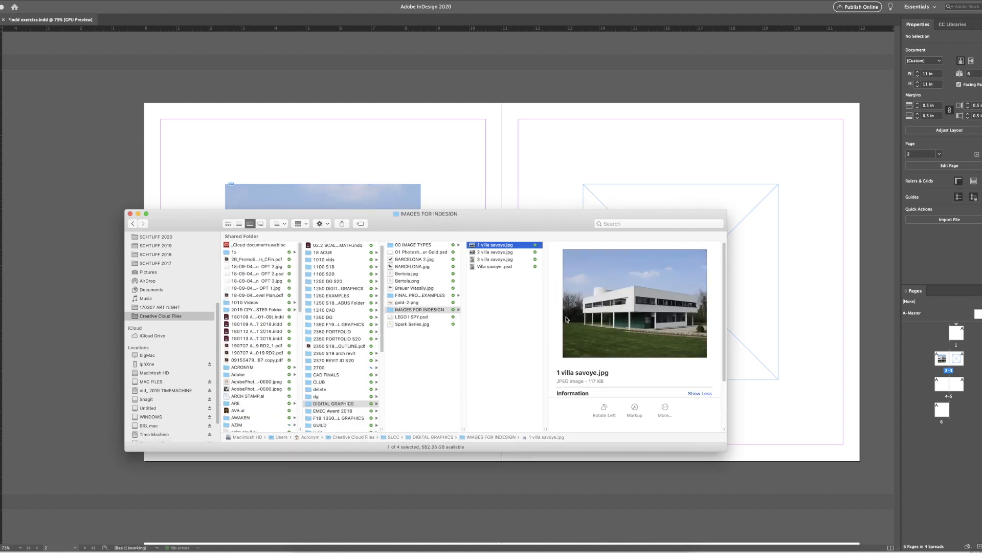
drag(443, 214, 531, 249)
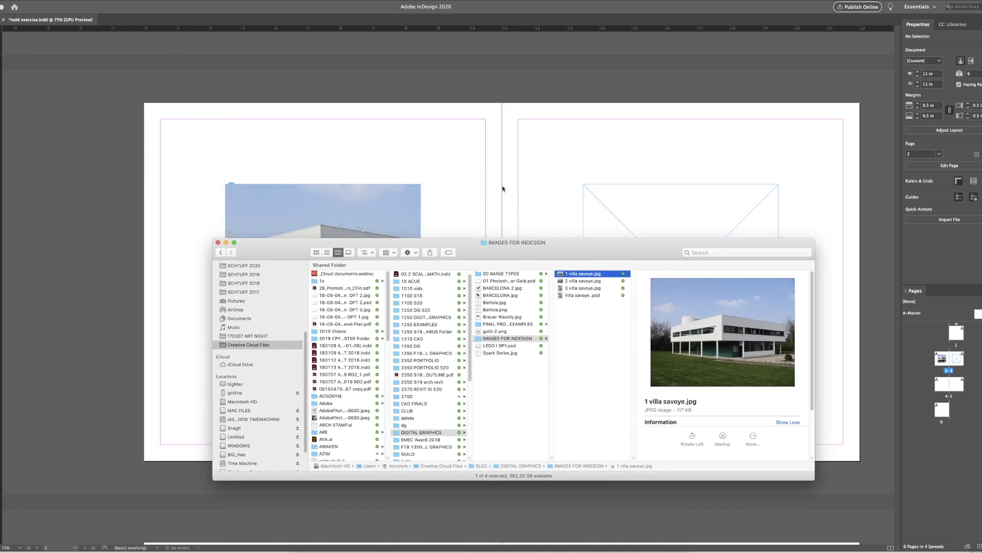
click(513, 191)
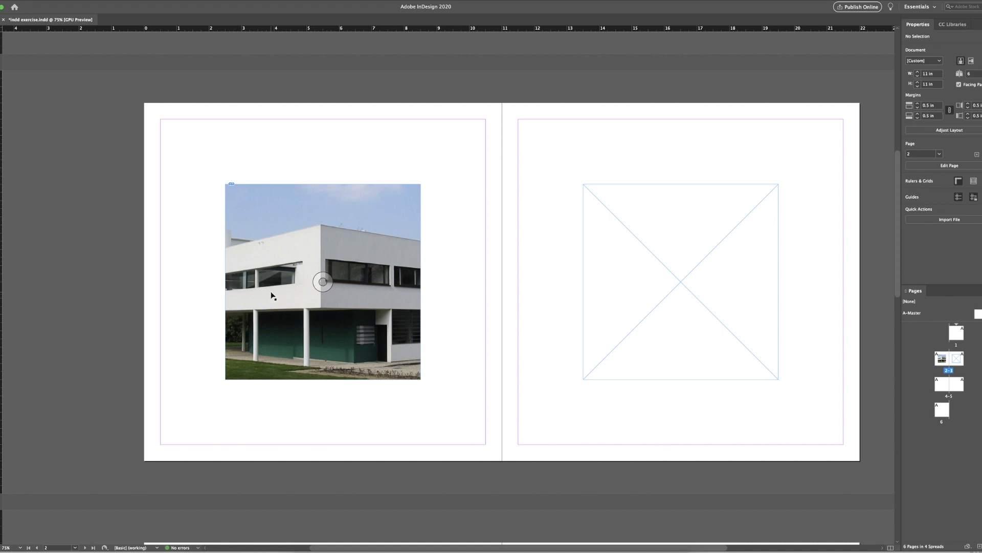
Shift the villa image around inside page 2's frame to try different crops without moving the frame, and deselect it.
click(323, 282)
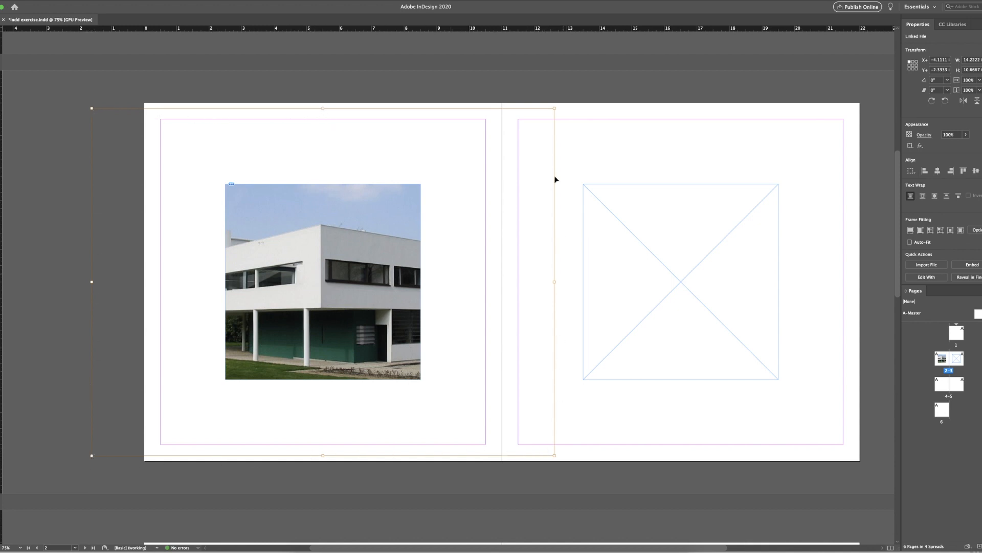
drag(323, 282, 383, 301)
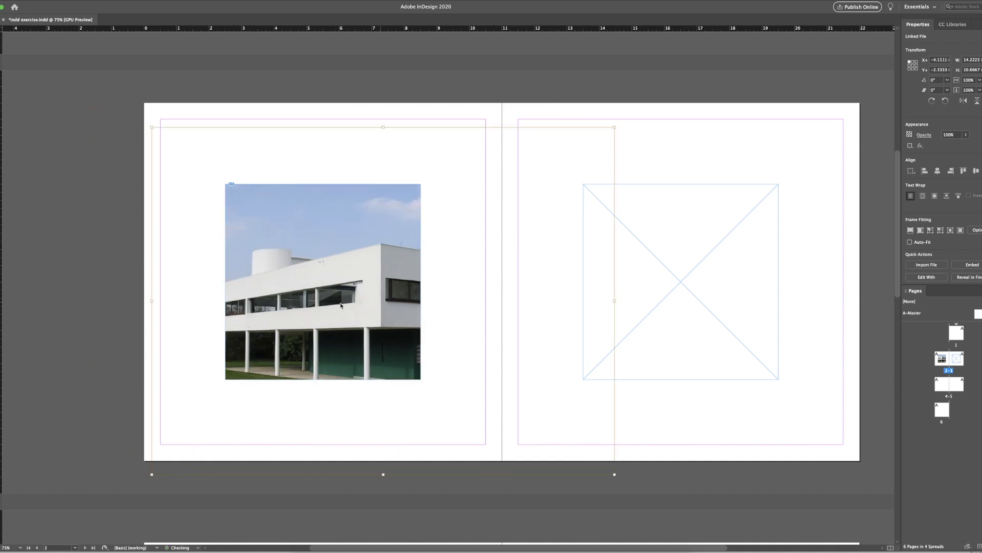
drag(320, 288, 309, 259)
drag(360, 303, 225, 317)
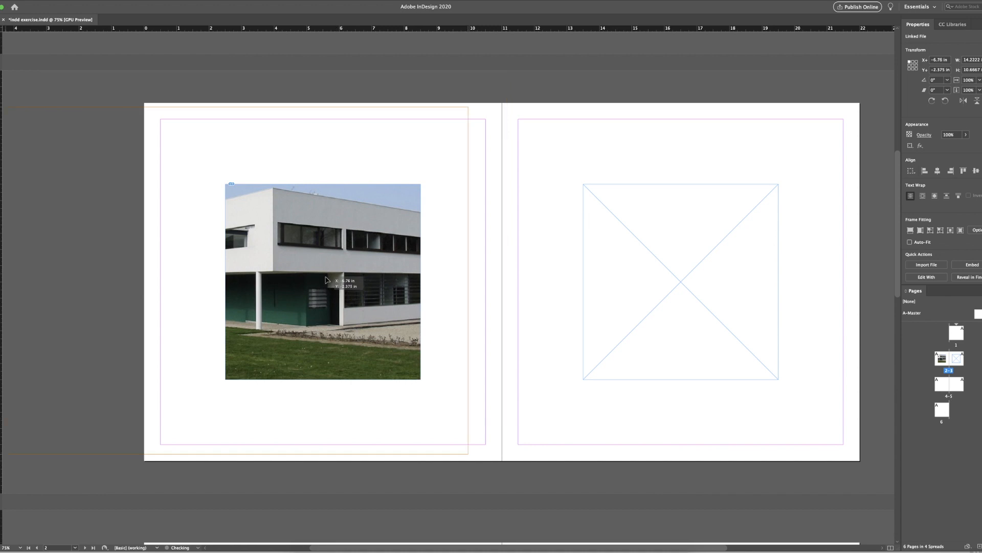
drag(341, 253, 345, 260)
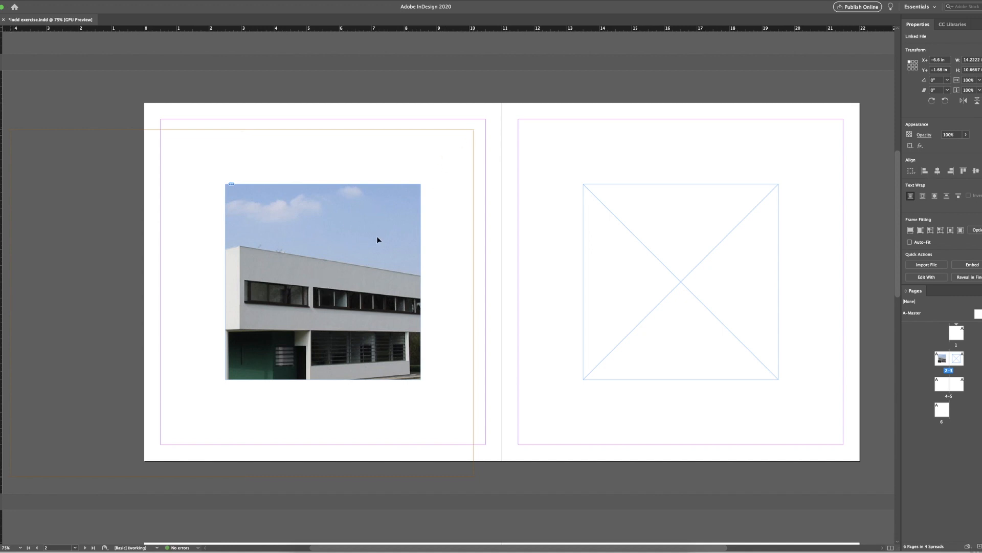
drag(376, 235, 423, 218)
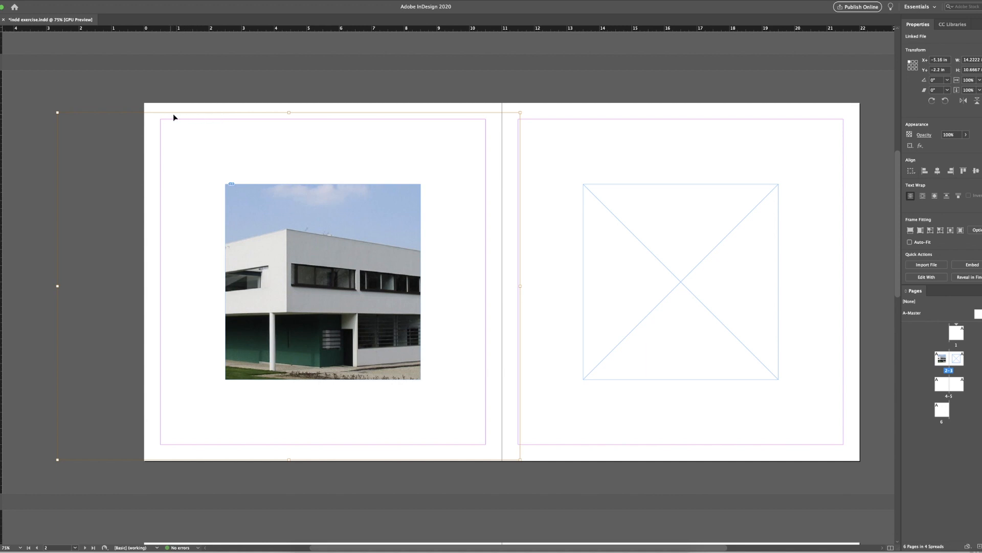
drag(320, 282, 341, 284)
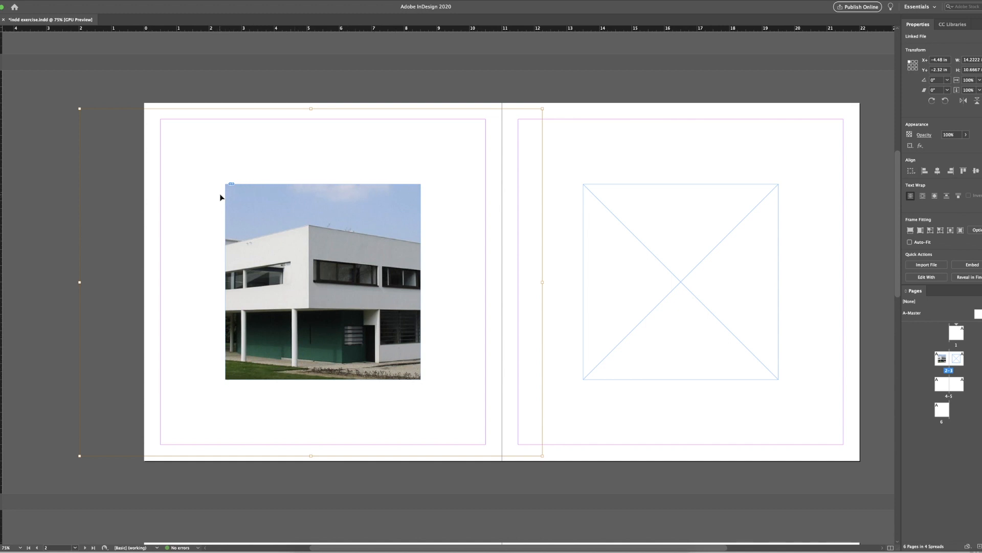
drag(312, 287, 362, 283)
drag(328, 280, 299, 286)
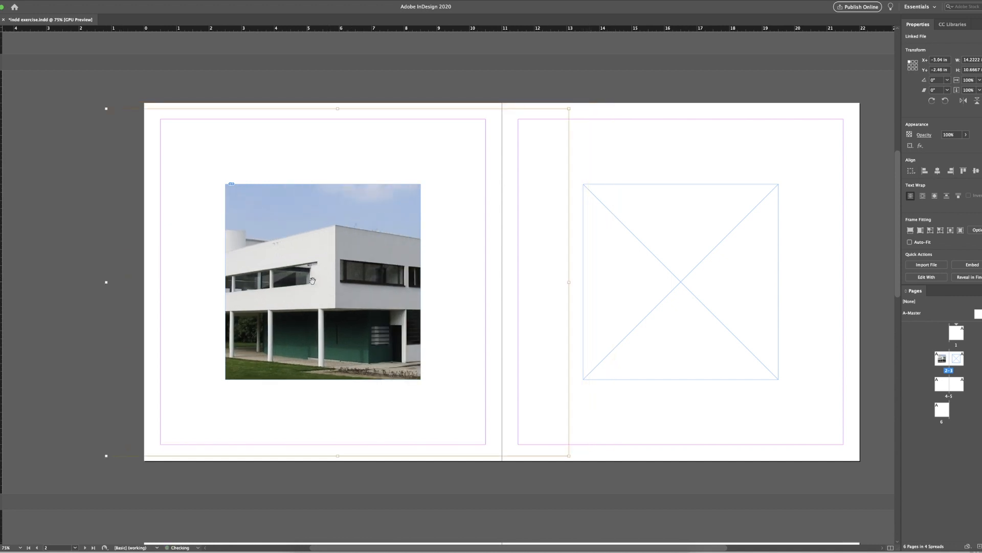
click(594, 118)
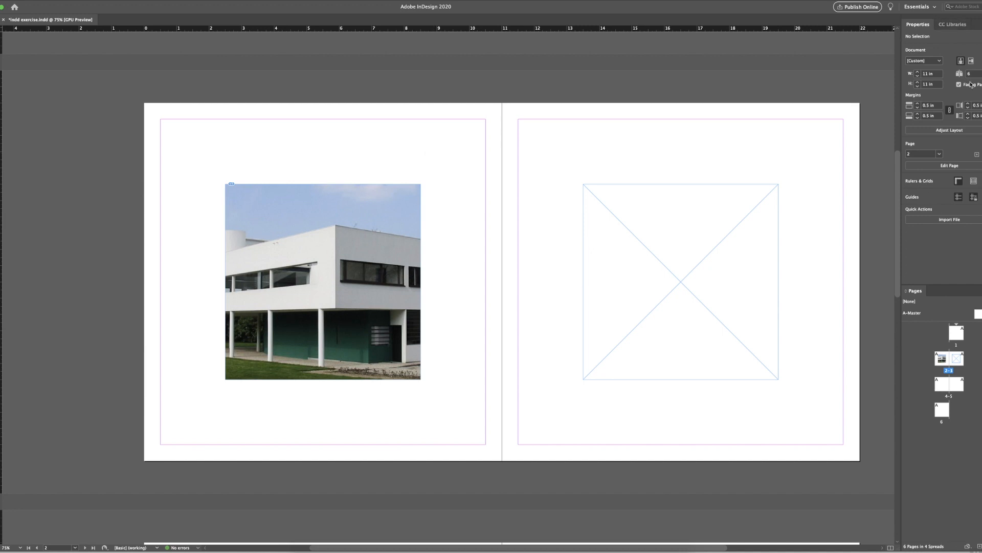
Select the image content on page 2 and look at its Frame Fitting Options without changing them.
click(323, 280)
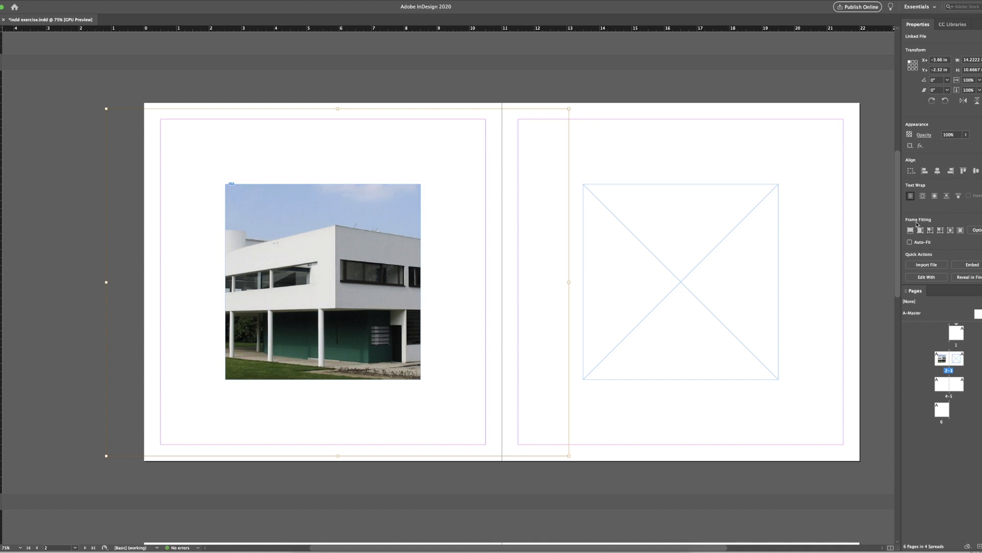
click(977, 231)
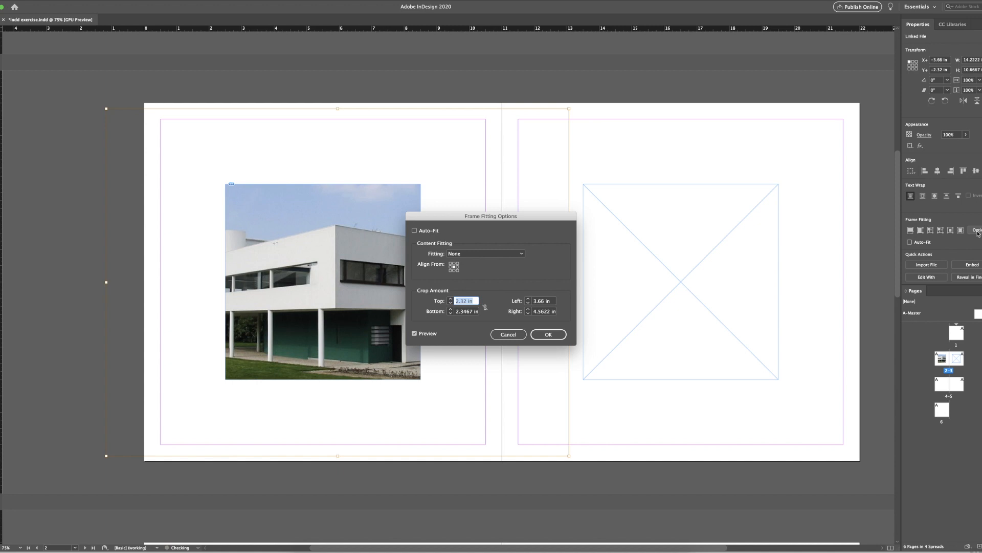
click(521, 335)
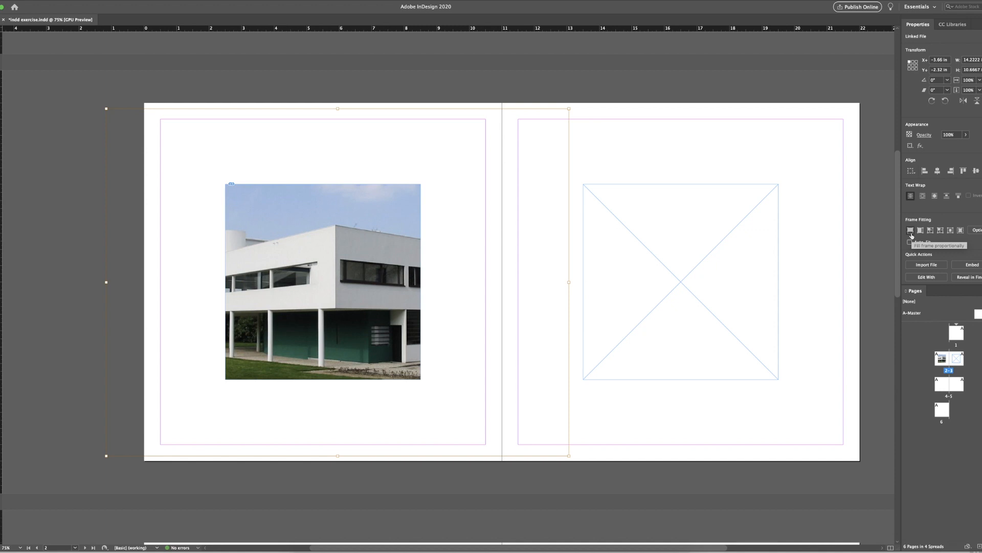
Compare filling the frame proportionally with fitting the content proportionally on page 2's image, and keep Fill Frame Proportionally.
click(911, 231)
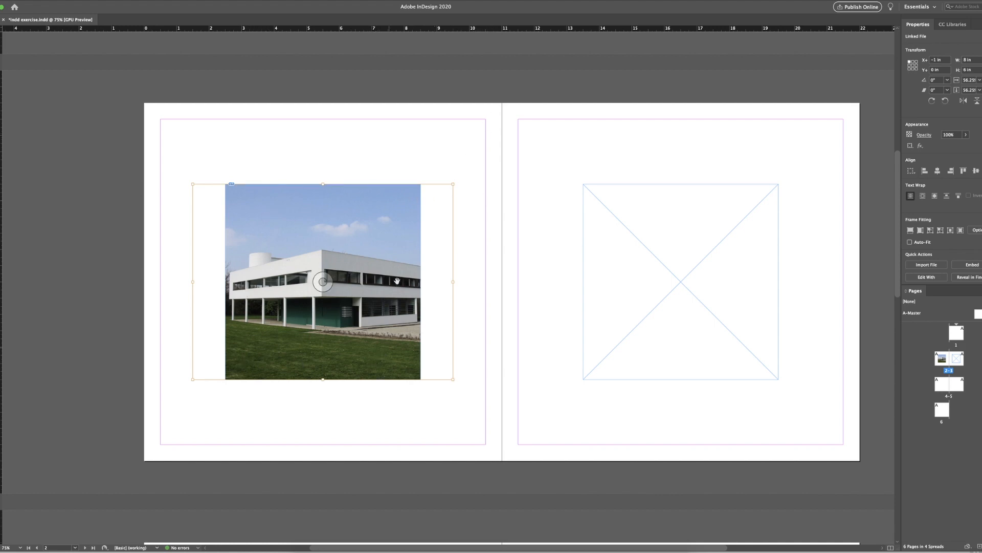
click(921, 231)
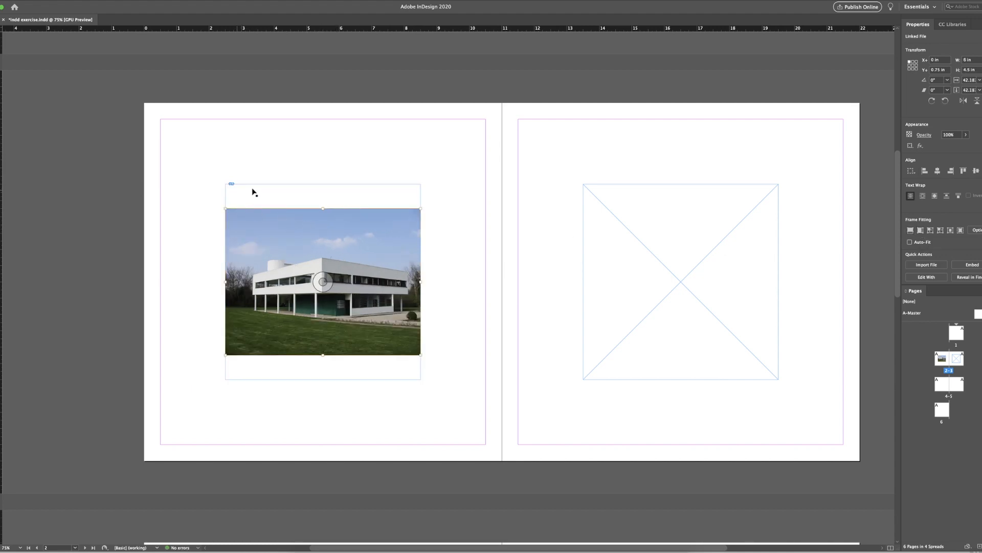
click(911, 230)
click(921, 231)
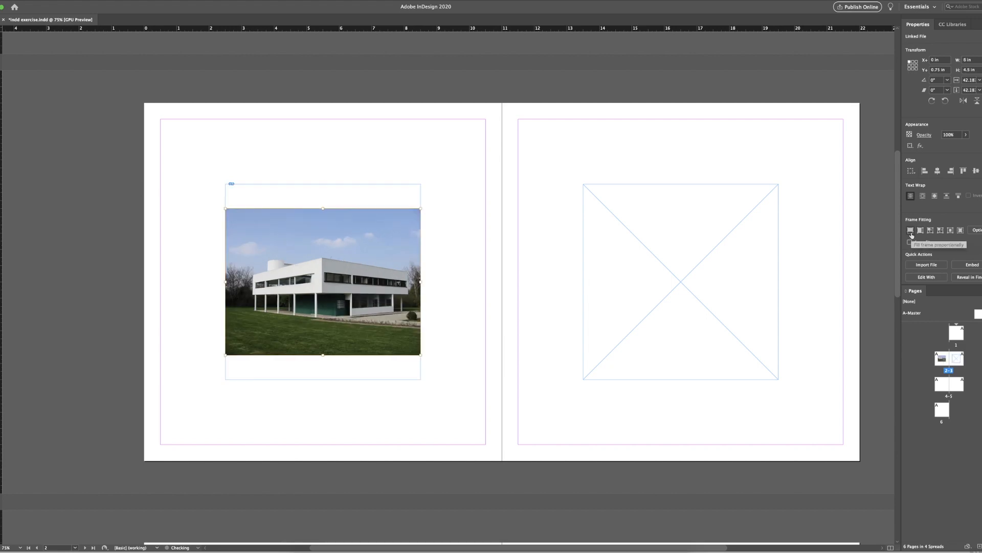
click(911, 231)
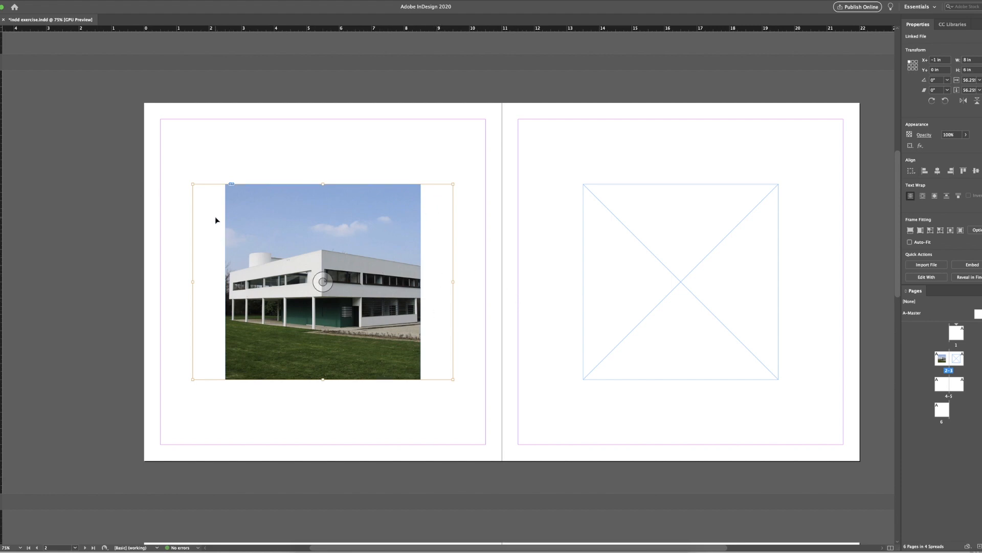
Fit page 2's image content proportionally, fit its frame to the content, and deselect it.
click(920, 232)
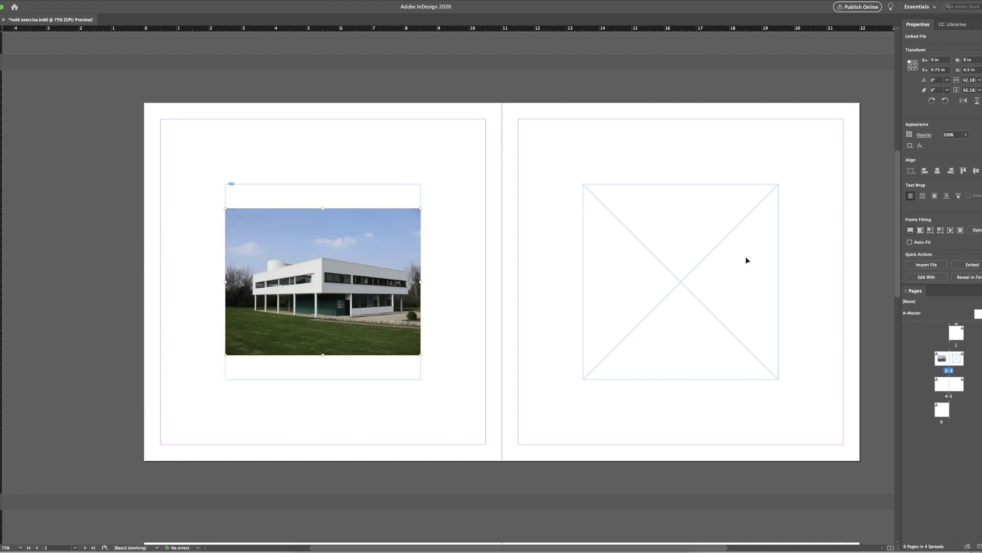
click(446, 257)
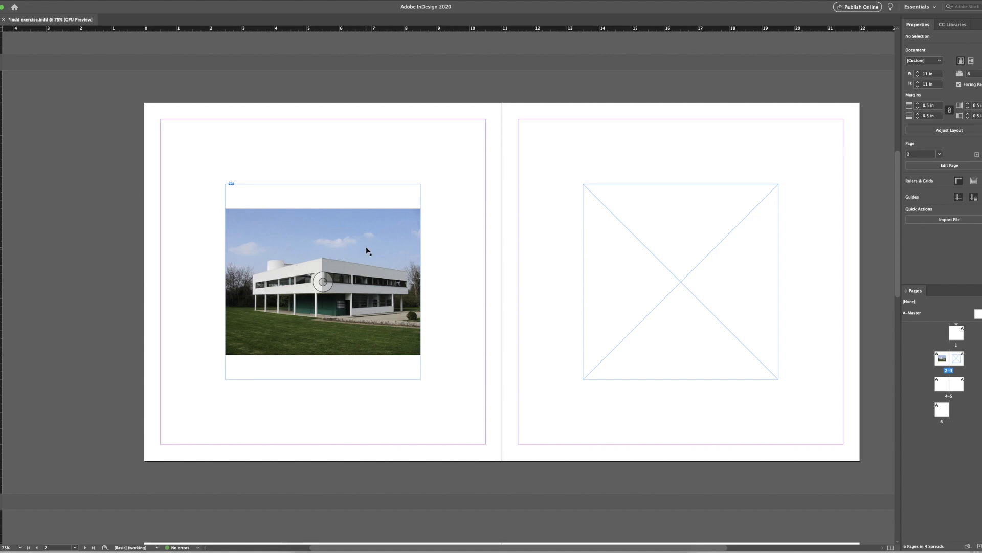
click(366, 249)
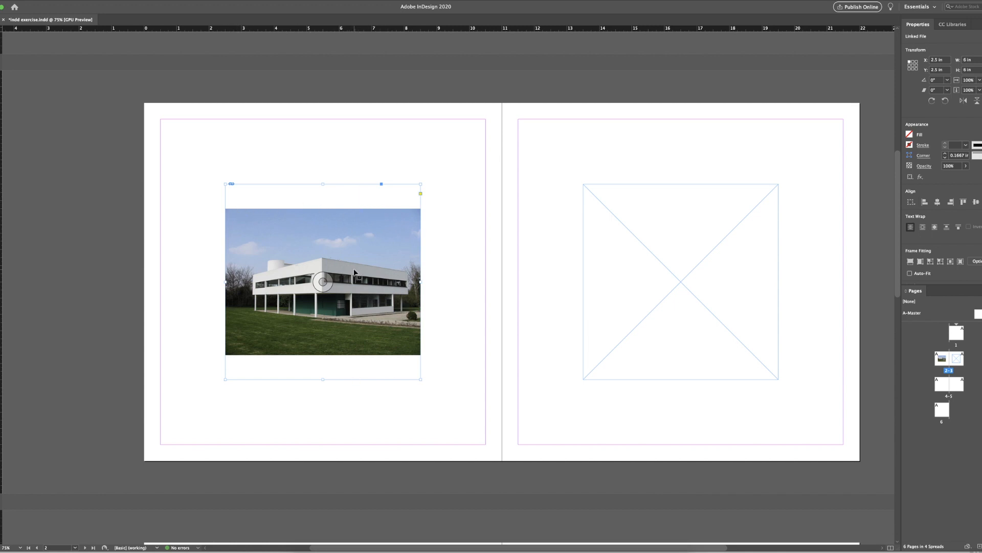
click(941, 262)
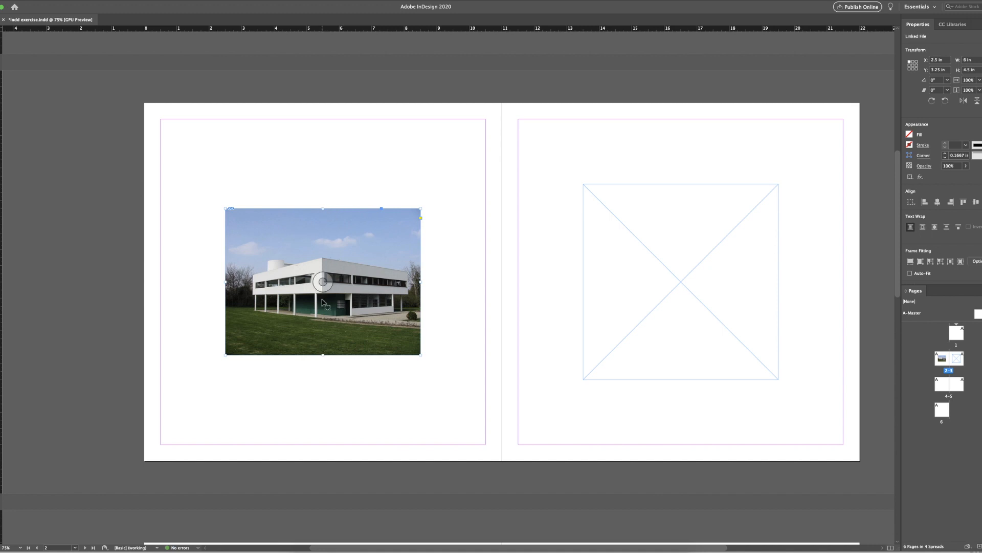
click(437, 235)
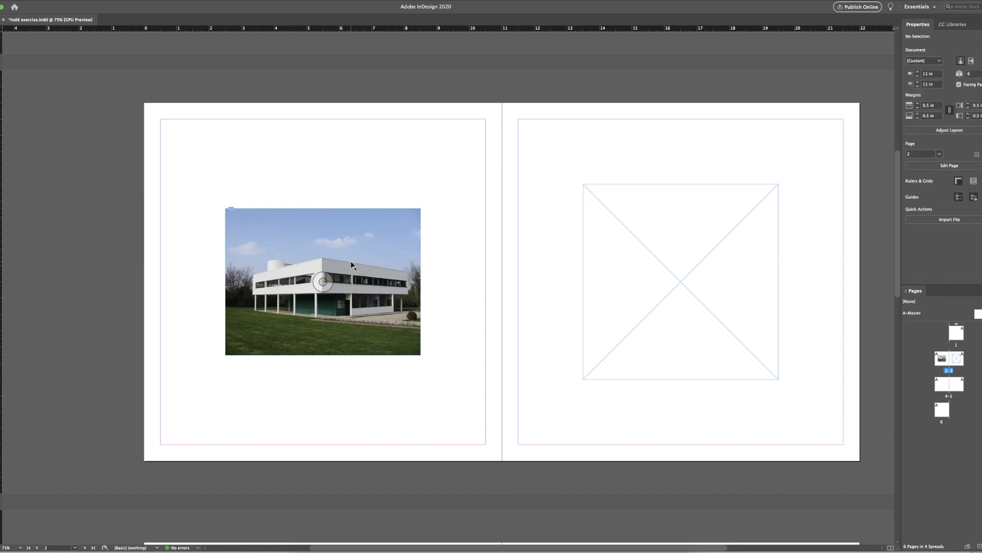
Place 3 villa savoye.jpg from the IMAGES FOR INDESIGN folder into the empty frame on page 3.
click(410, 263)
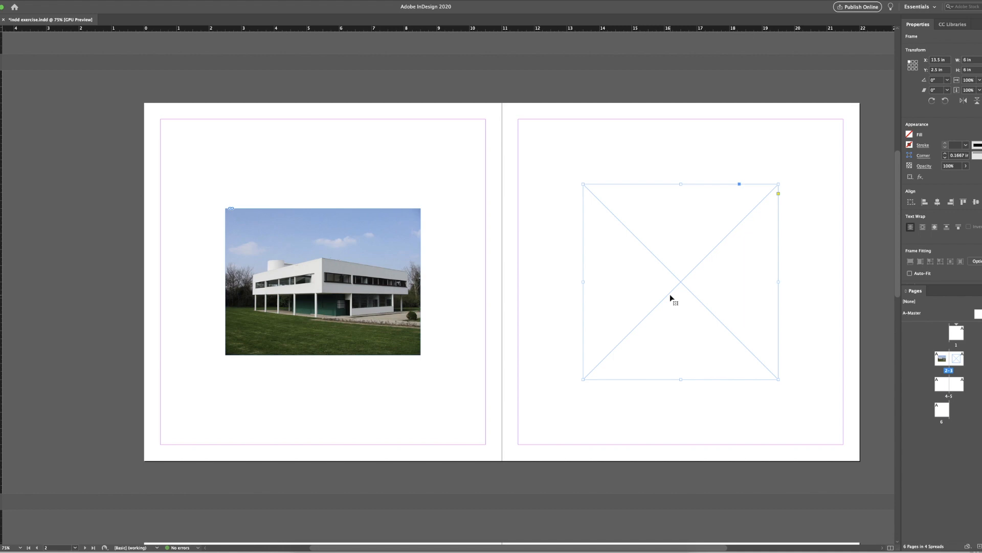
key(super+d)
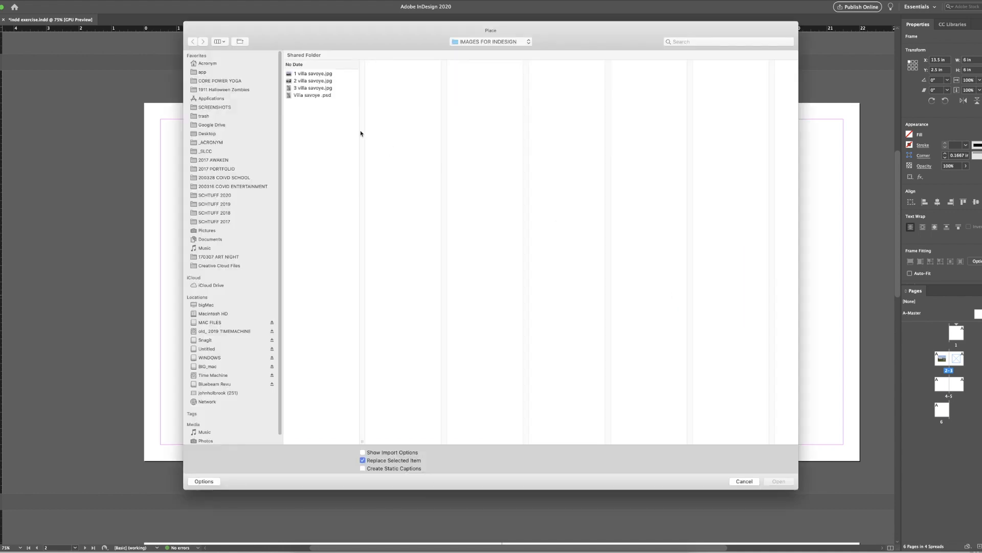
click(316, 82)
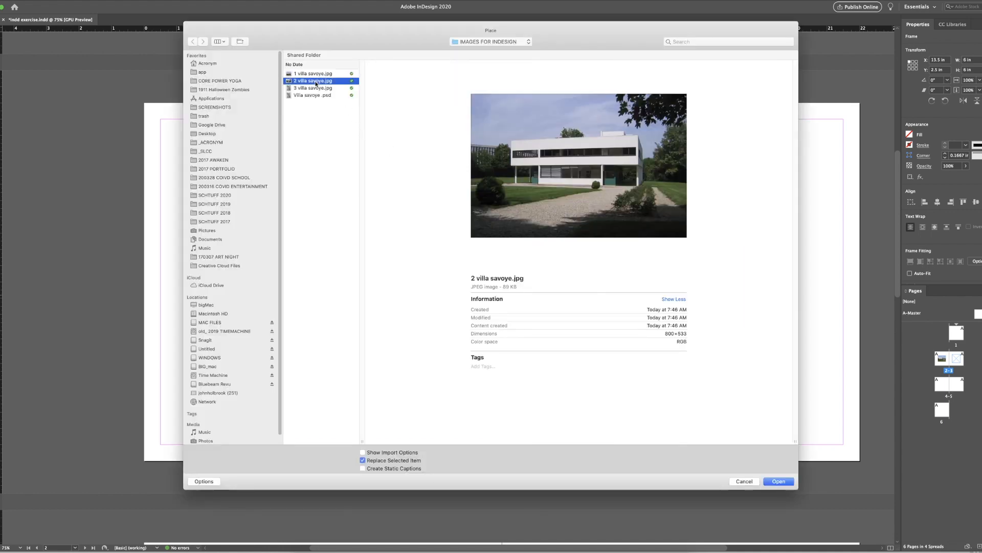
click(315, 89)
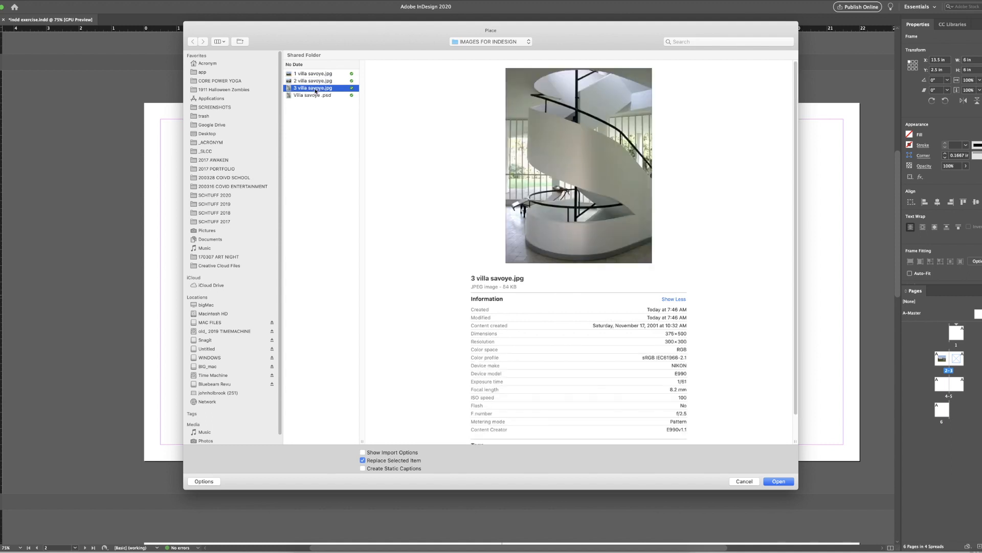
click(780, 481)
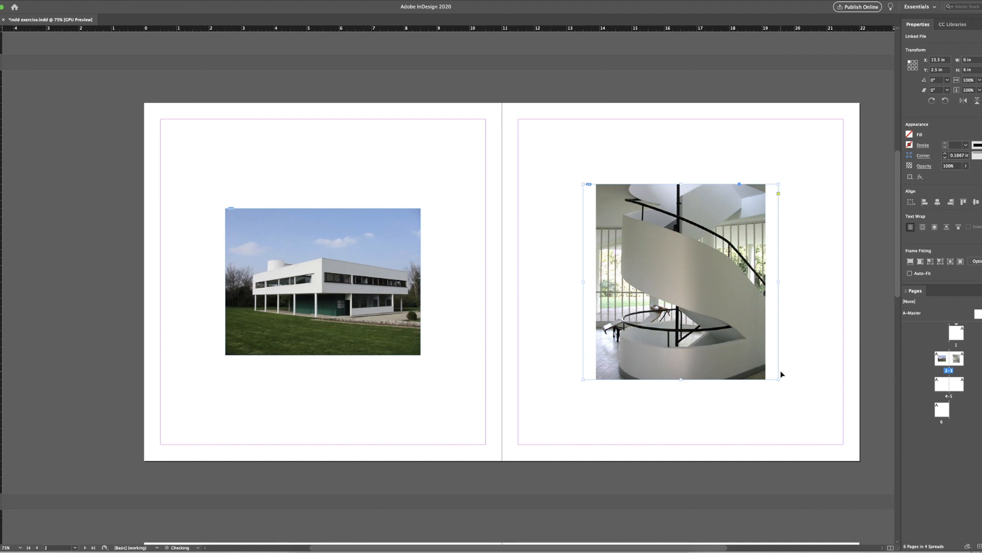
Fill page 3's frame proportionally with the staircase image, fit the frame to the content, and deselect it.
click(681, 281)
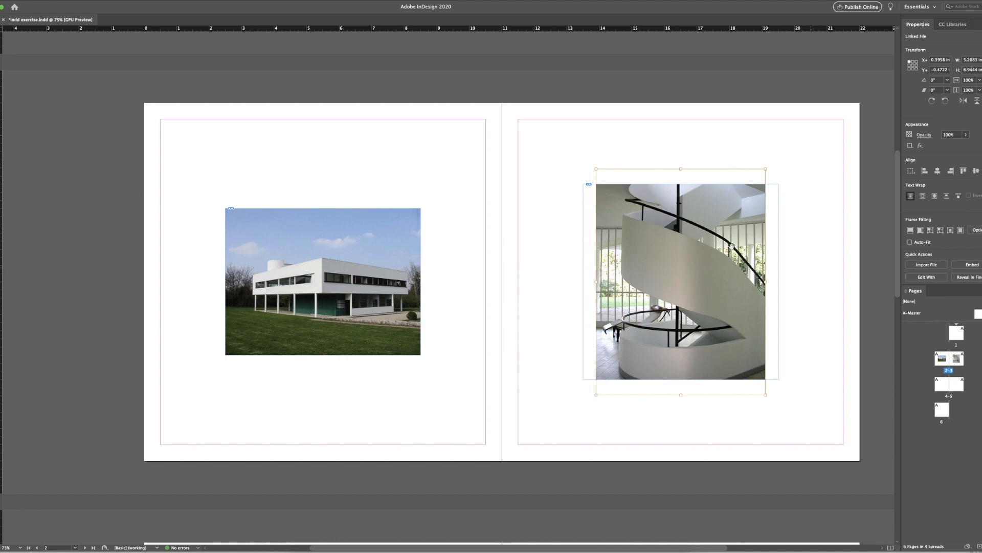
click(544, 200)
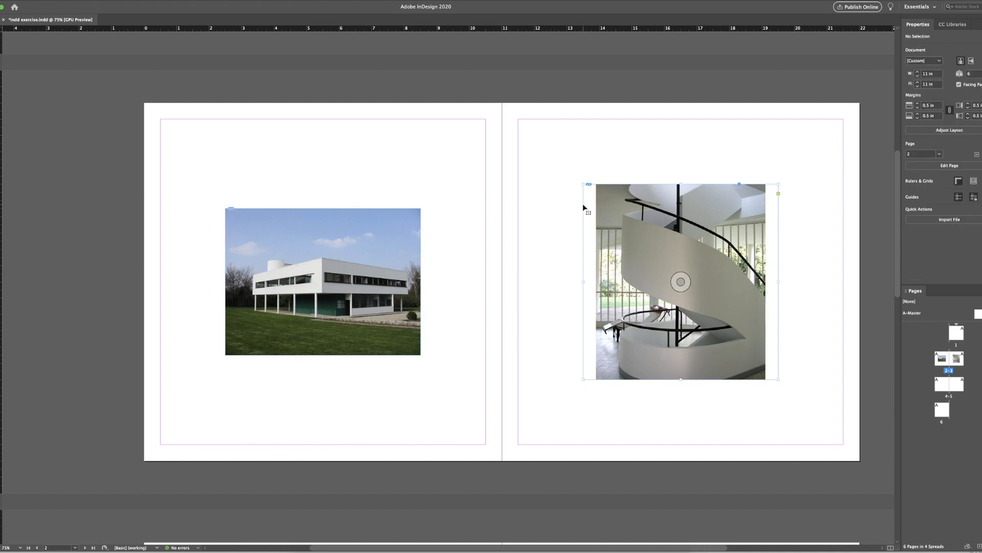
click(584, 207)
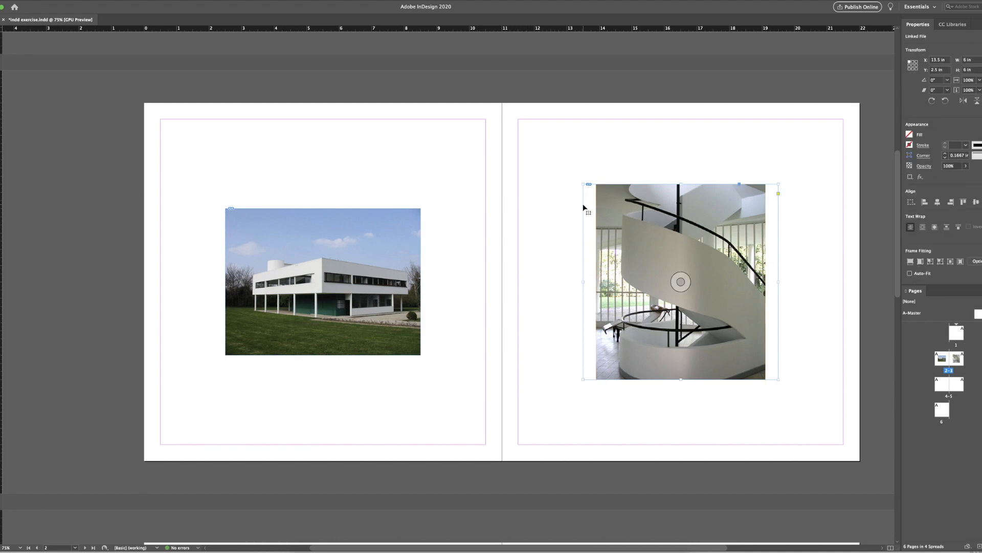
click(681, 282)
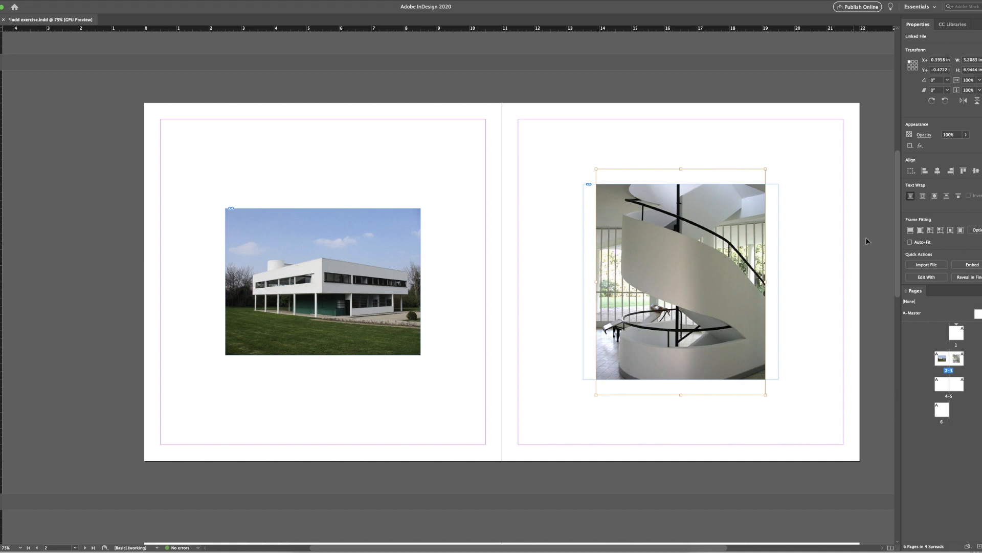
click(911, 231)
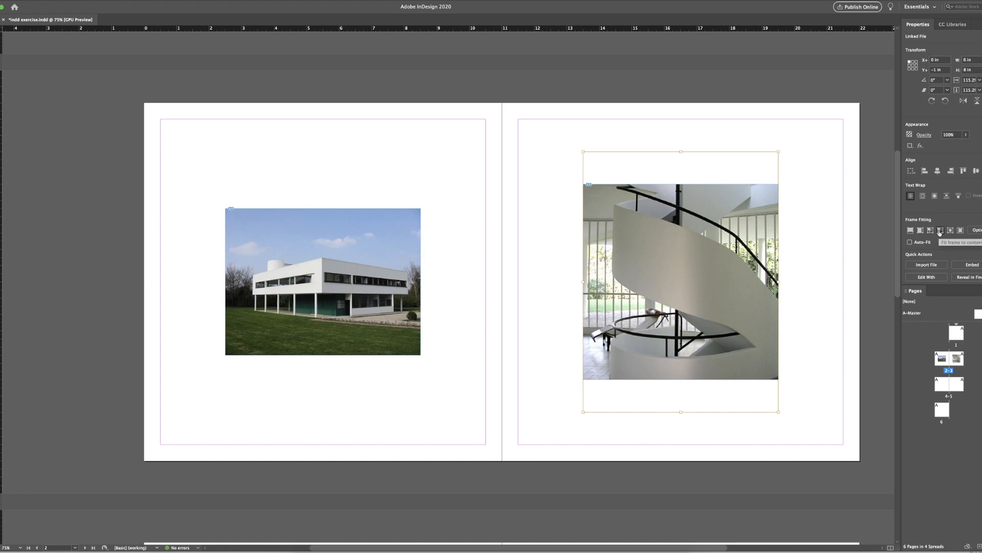
click(940, 231)
click(794, 233)
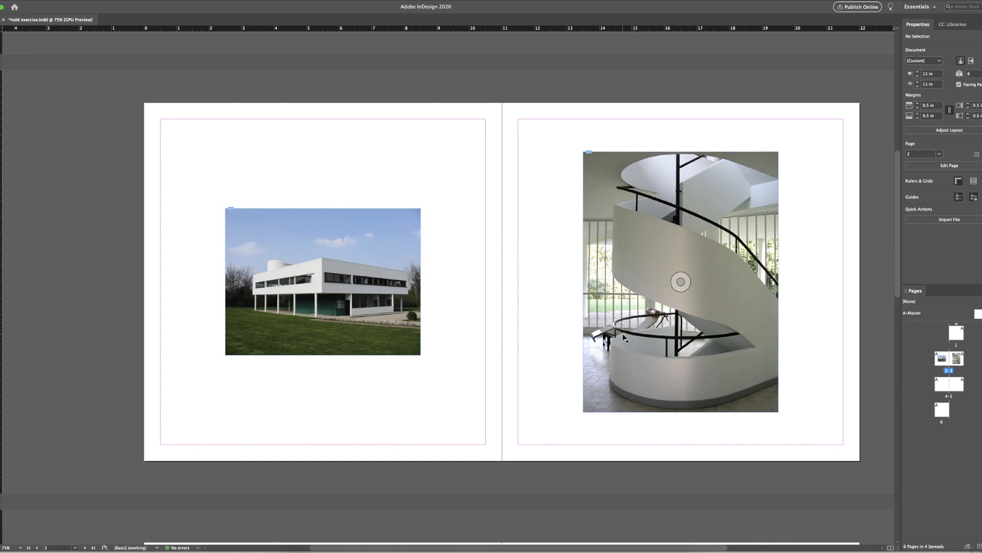
Compare Typical Display and High Quality Display for the spread's images, and keep High Quality Display.
right_click(530, 271)
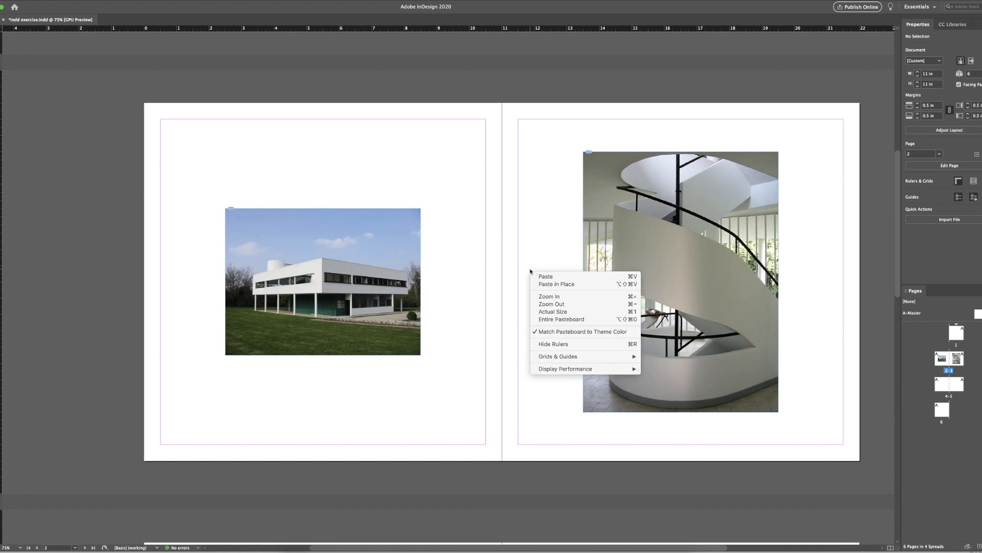
mouse_move(573, 370)
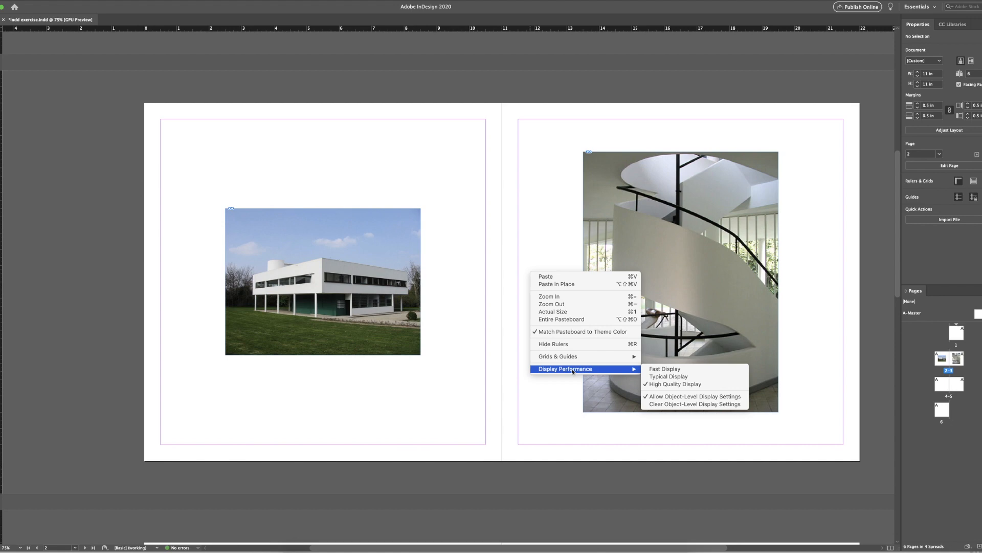
click(664, 379)
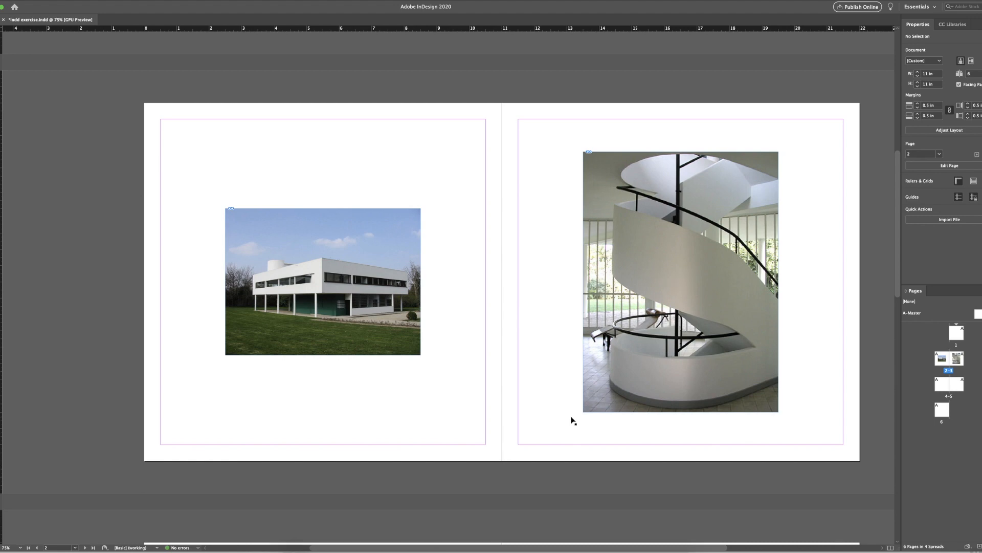
right_click(548, 341)
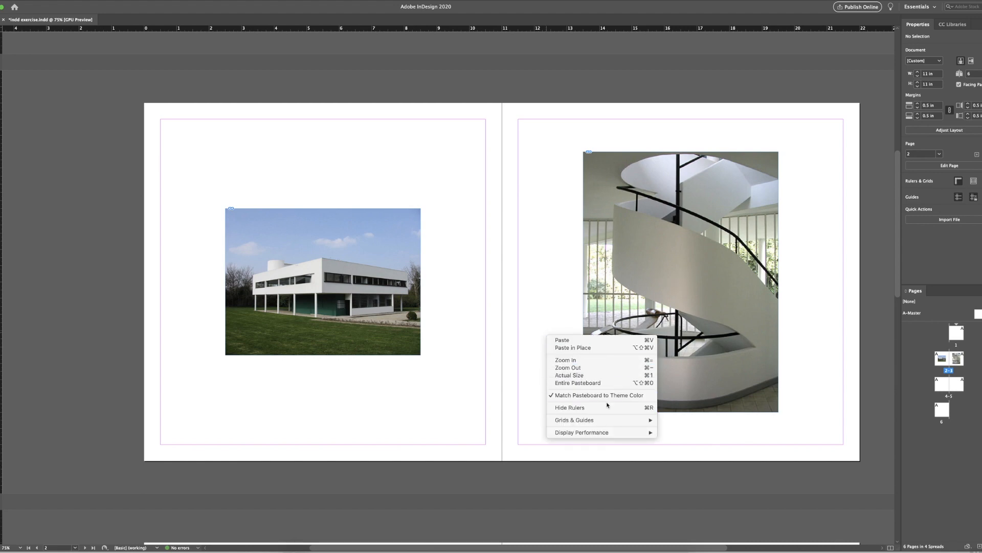
mouse_move(616, 433)
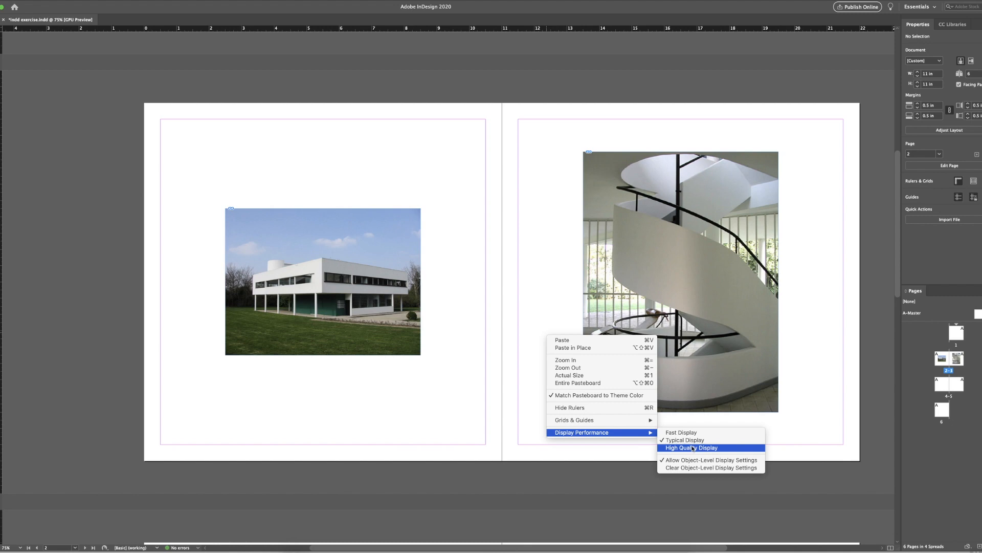
click(693, 449)
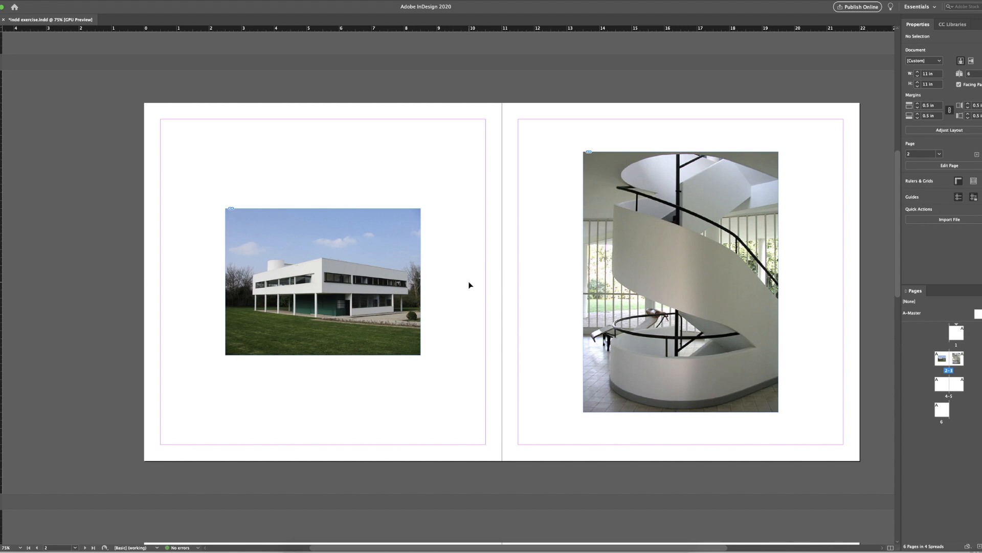
right_click(535, 234)
mouse_move(630, 330)
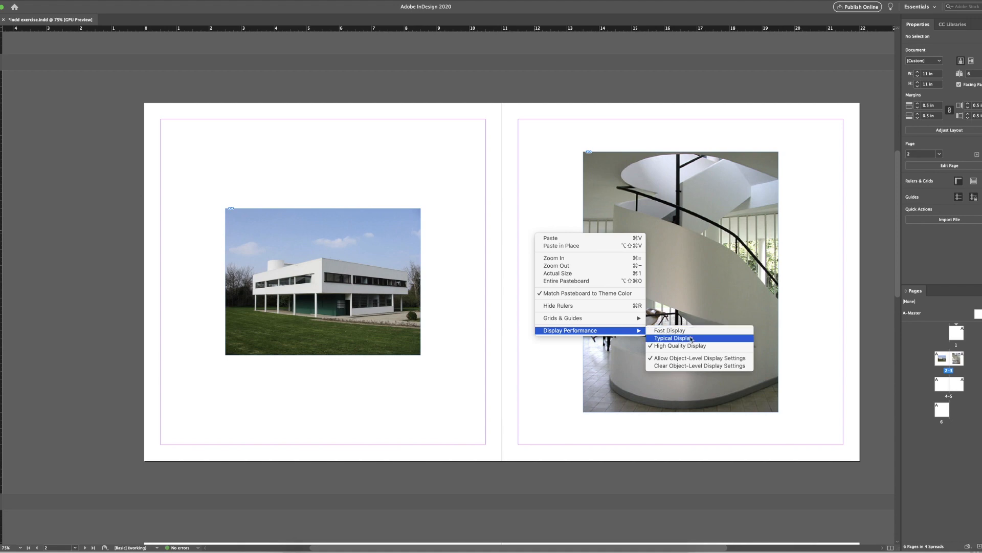
click(691, 338)
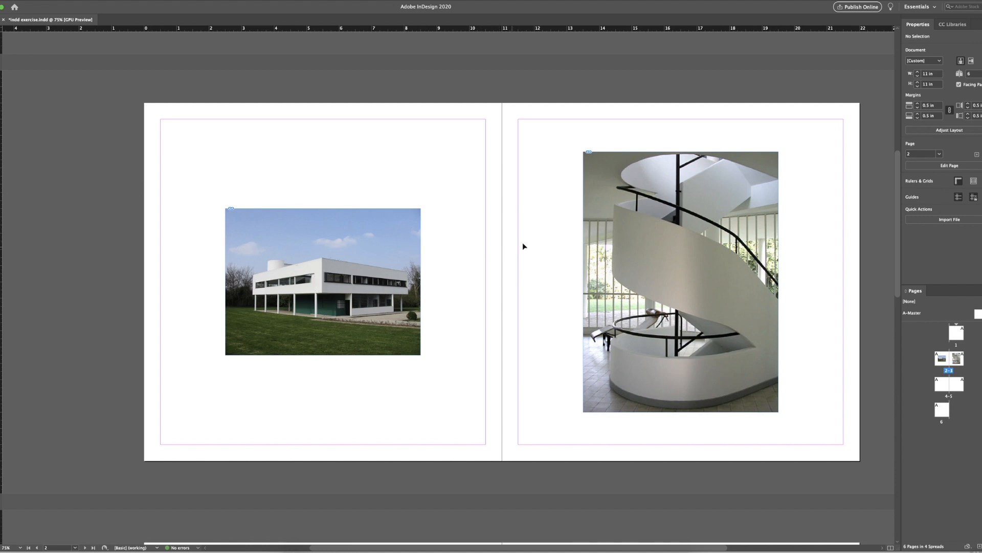
right_click(553, 292)
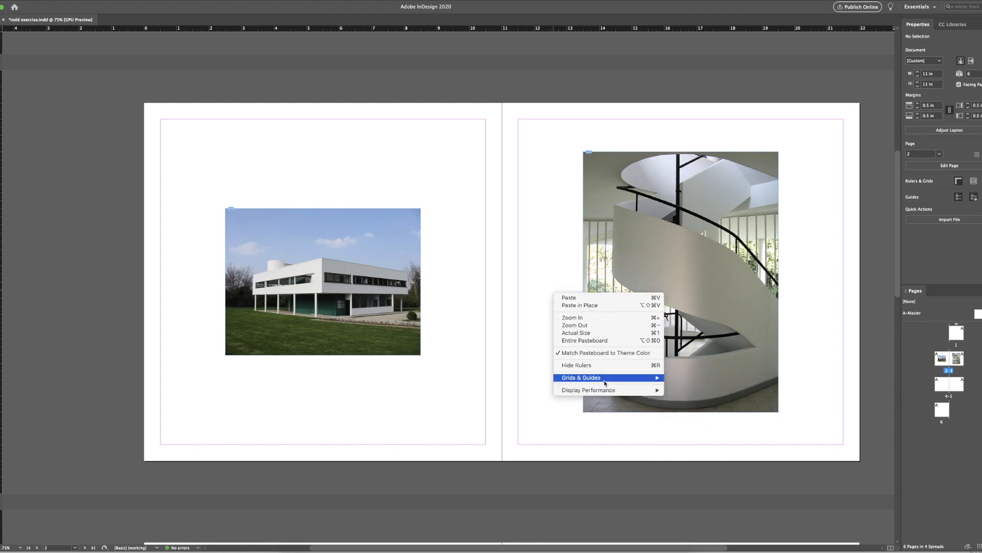
mouse_move(614, 392)
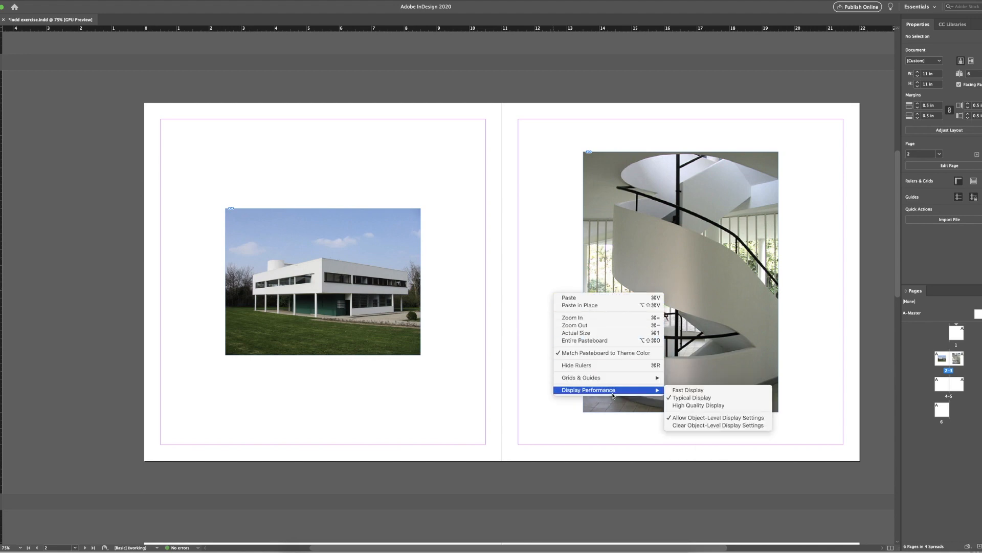
click(704, 407)
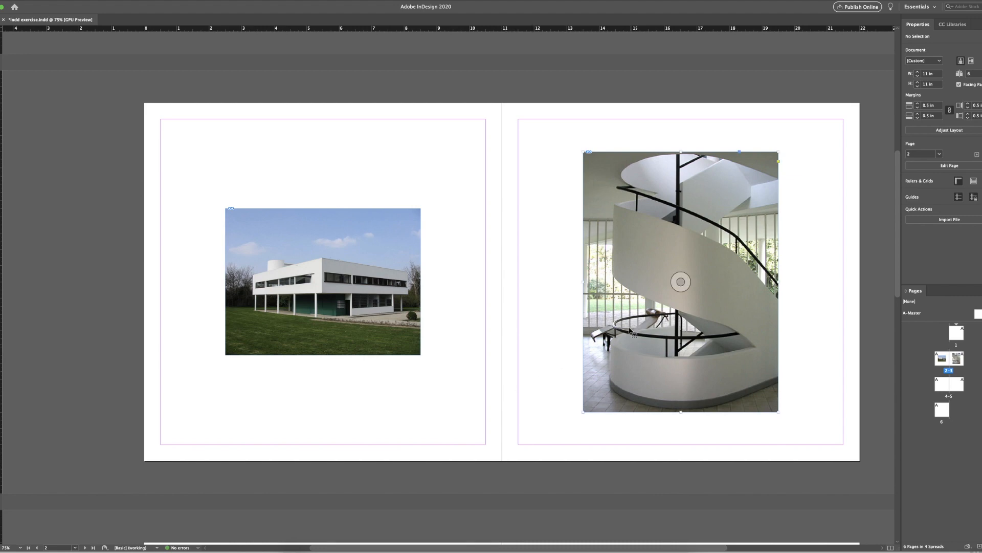
Examine the size and scale percentages of the image content on pages 3 and 2.
click(680, 282)
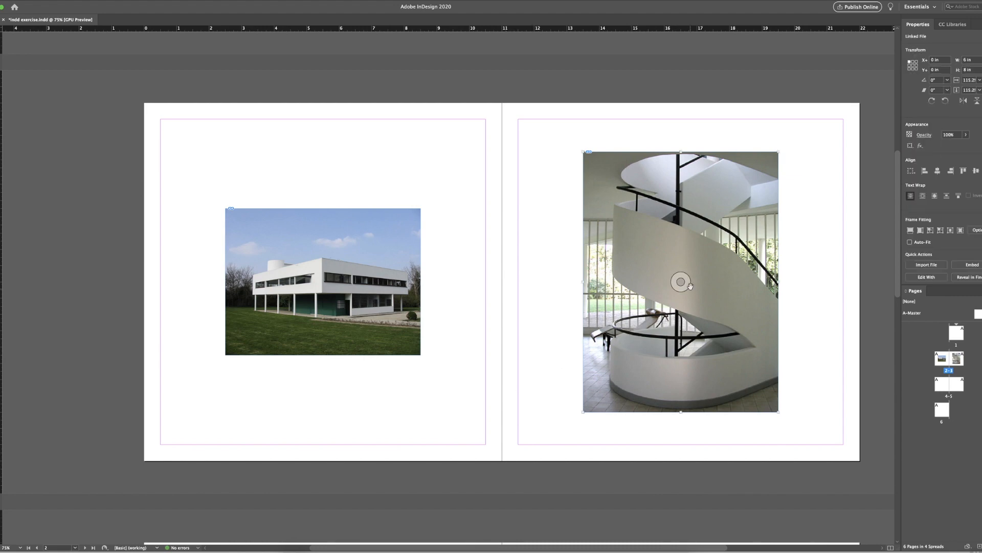
click(512, 303)
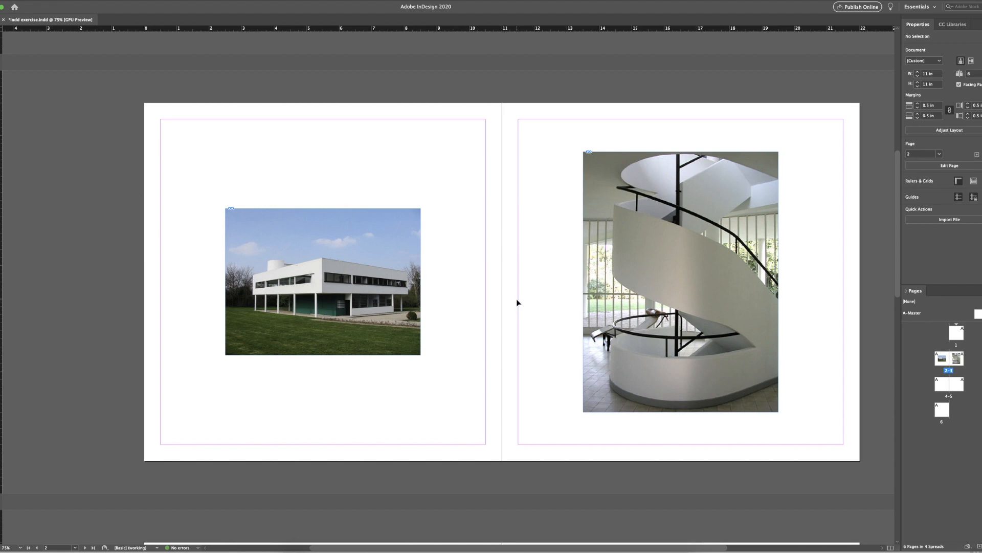
mouse_move(681, 281)
click(681, 282)
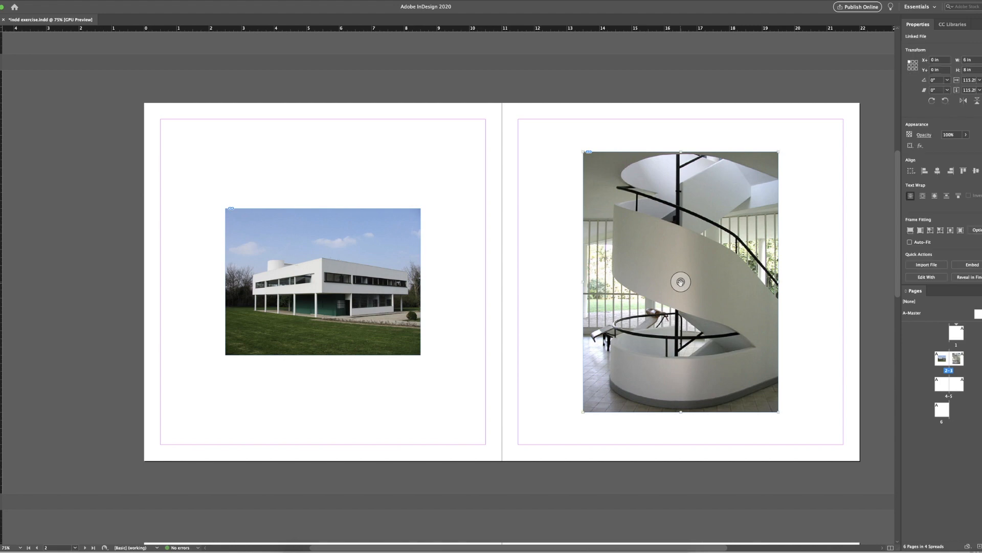
click(972, 60)
click(972, 70)
click(970, 79)
click(969, 90)
click(969, 81)
click(321, 282)
click(683, 280)
Set the scale of page 3's staircase image content to 100% and deselect it.
click(966, 80)
double_click(965, 80)
text(100)
key(Return)
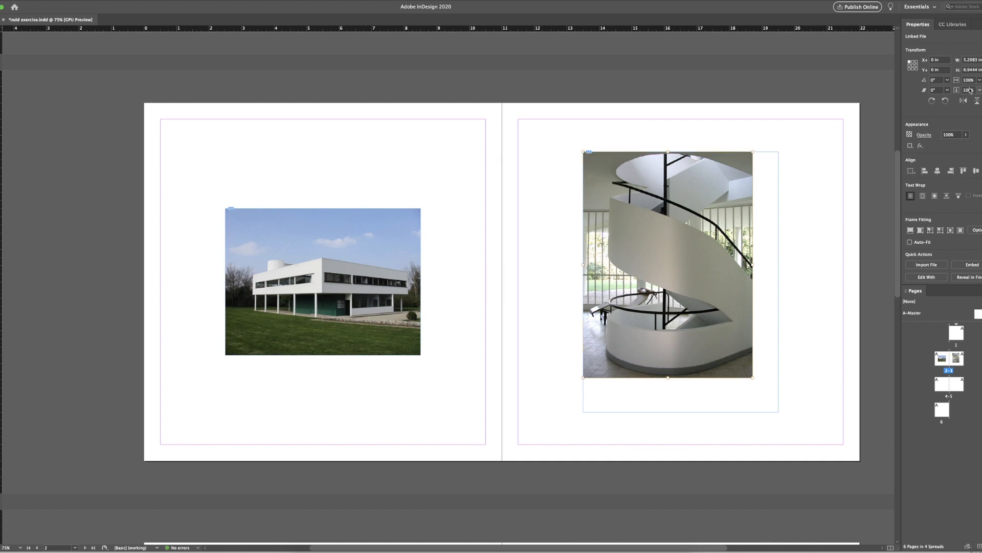
click(281, 132)
Fit page 3's frame to the staircase image and move it to the centre of the page.
click(617, 184)
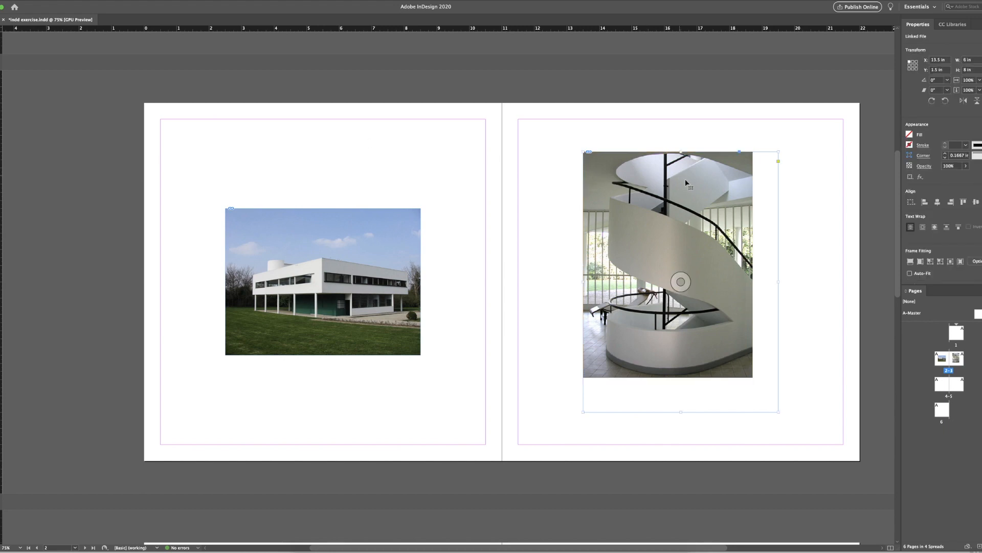
click(941, 265)
mouse_move(682, 195)
mouse_down()
mouse_move(702, 216)
mouse_move(692, 207)
mouse_up()
Set the scale of page 2's villa image content to 150%.
click(327, 282)
click(328, 282)
click(967, 79)
text(87%150%)
key(Return)
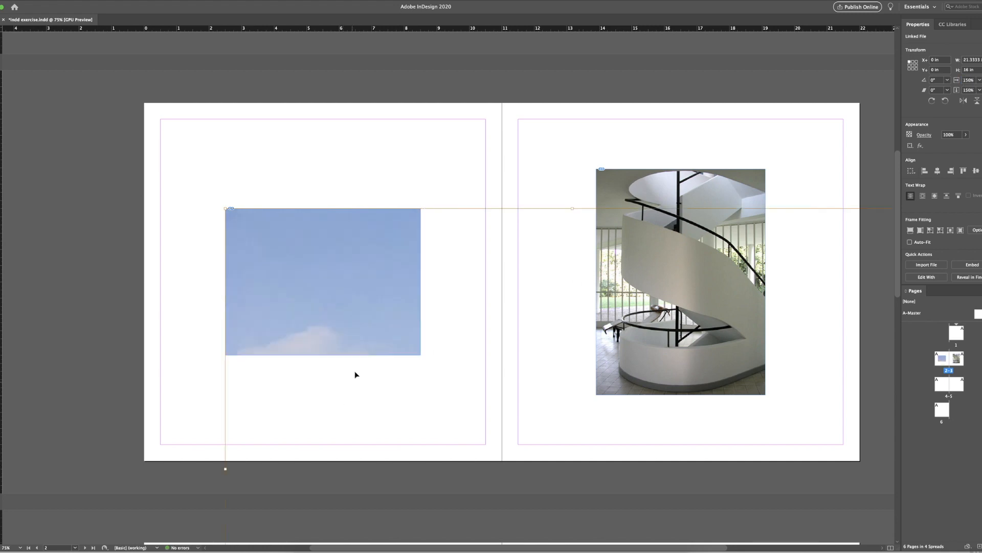
Shift the enlarged villa image inside page 2's frame to try close-up crops of the facade and columns.
drag(323, 281, 318, 260)
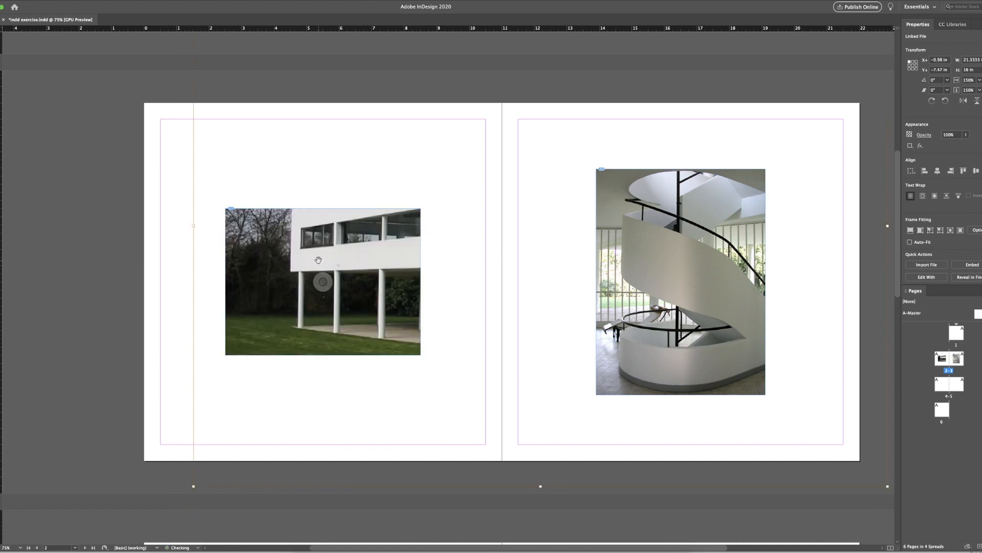
click(175, 263)
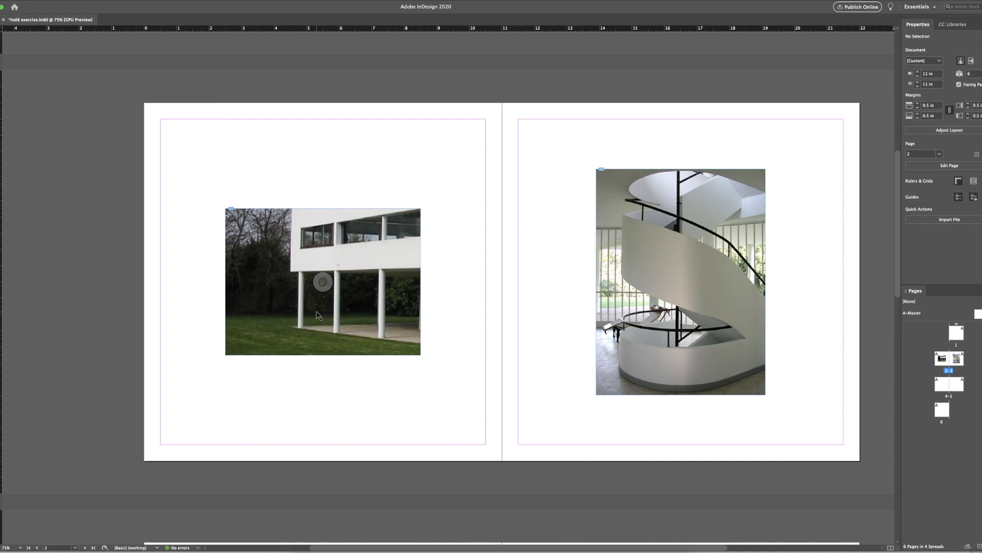
click(322, 282)
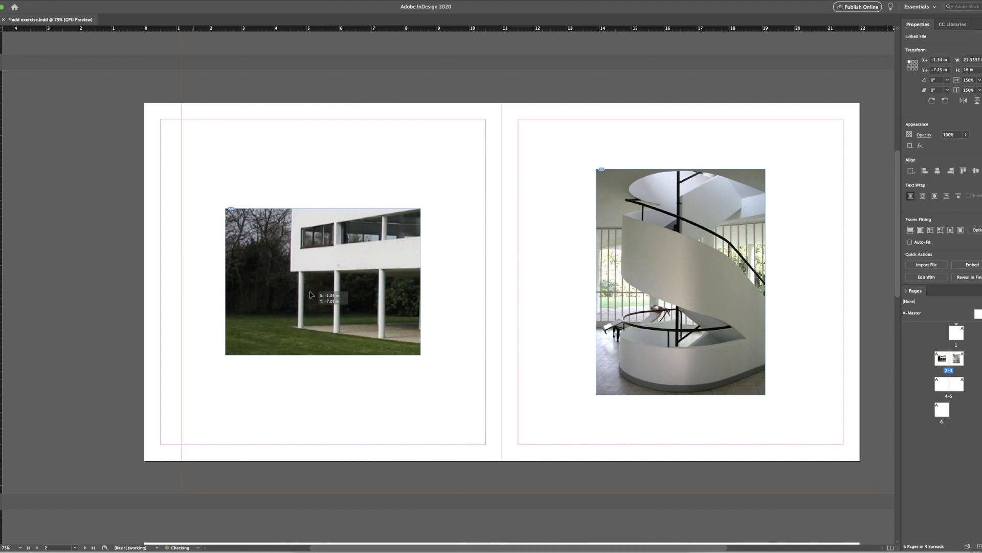
drag(322, 282, 310, 289)
drag(324, 298, 324, 293)
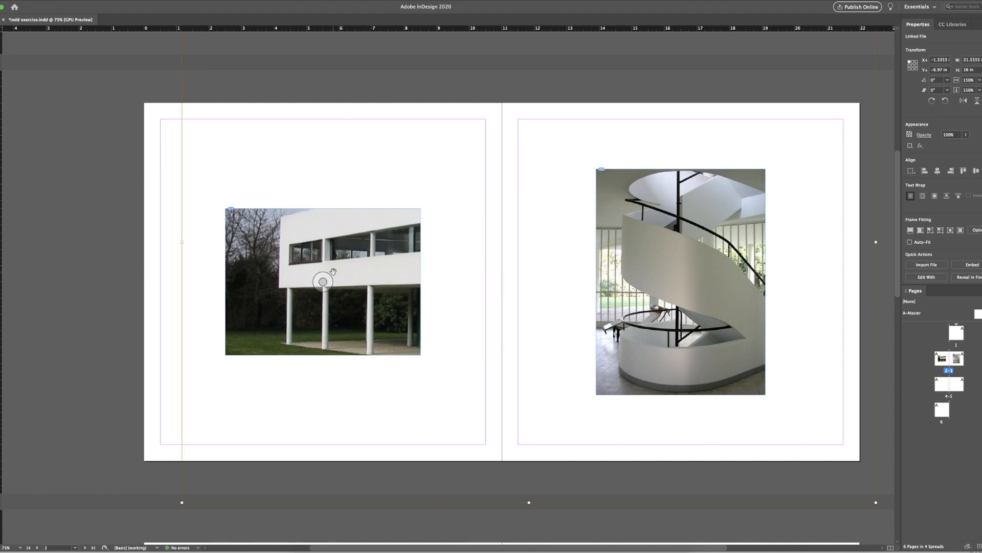
Fit the villa image proportionally within page 2's frame and deselect it.
click(921, 231)
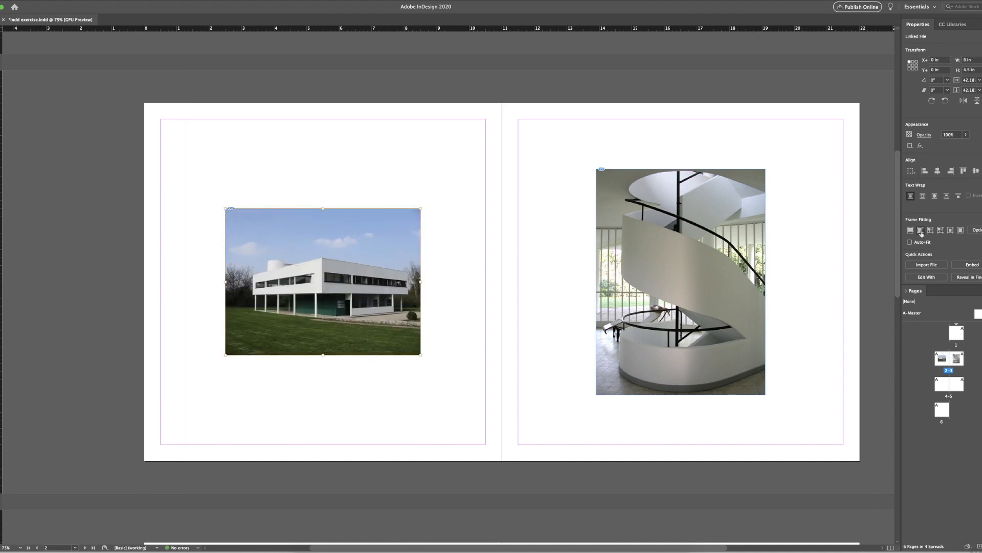
click(462, 268)
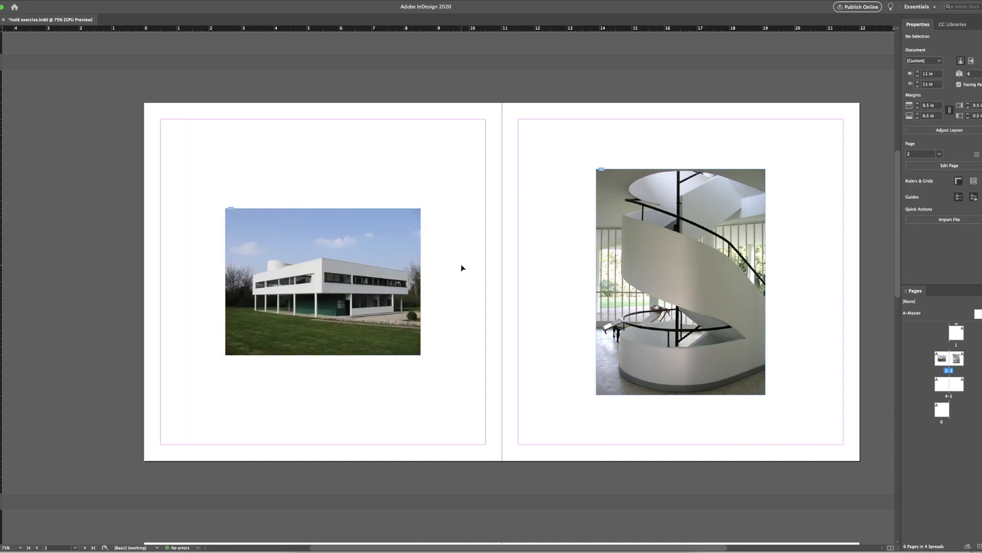